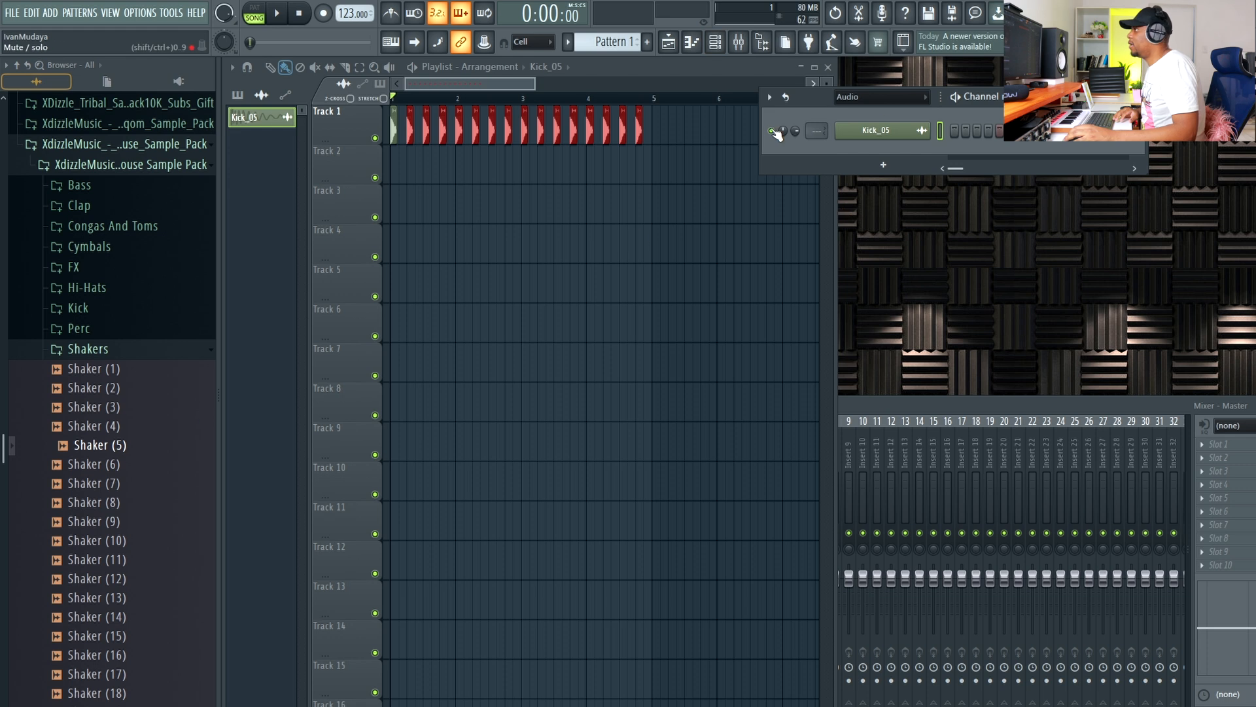
Show the Unsorted channels, add the Shaker (5) sample as a channel, and fill all of its steps
scroll(865, 104, "up", 1)
scroll(866, 104, "down", 1)
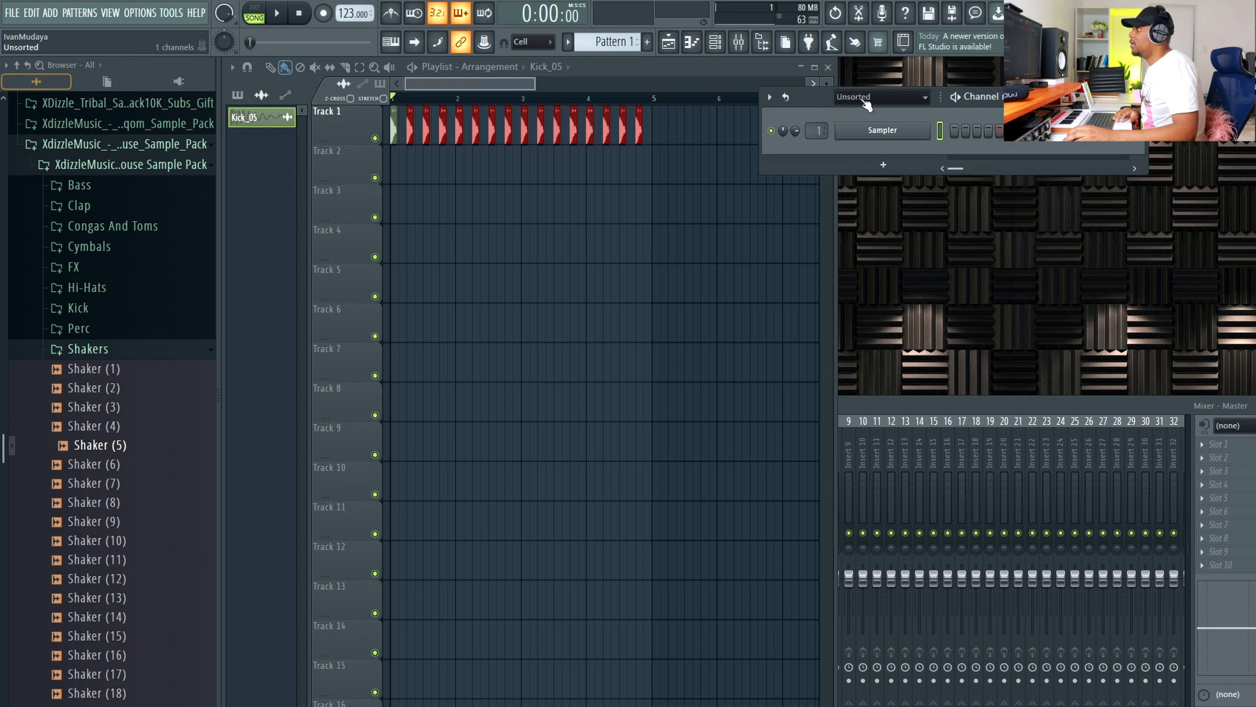
left_click_drag(119, 451, 892, 153)
left_click_drag(633, 466, 1161, 490)
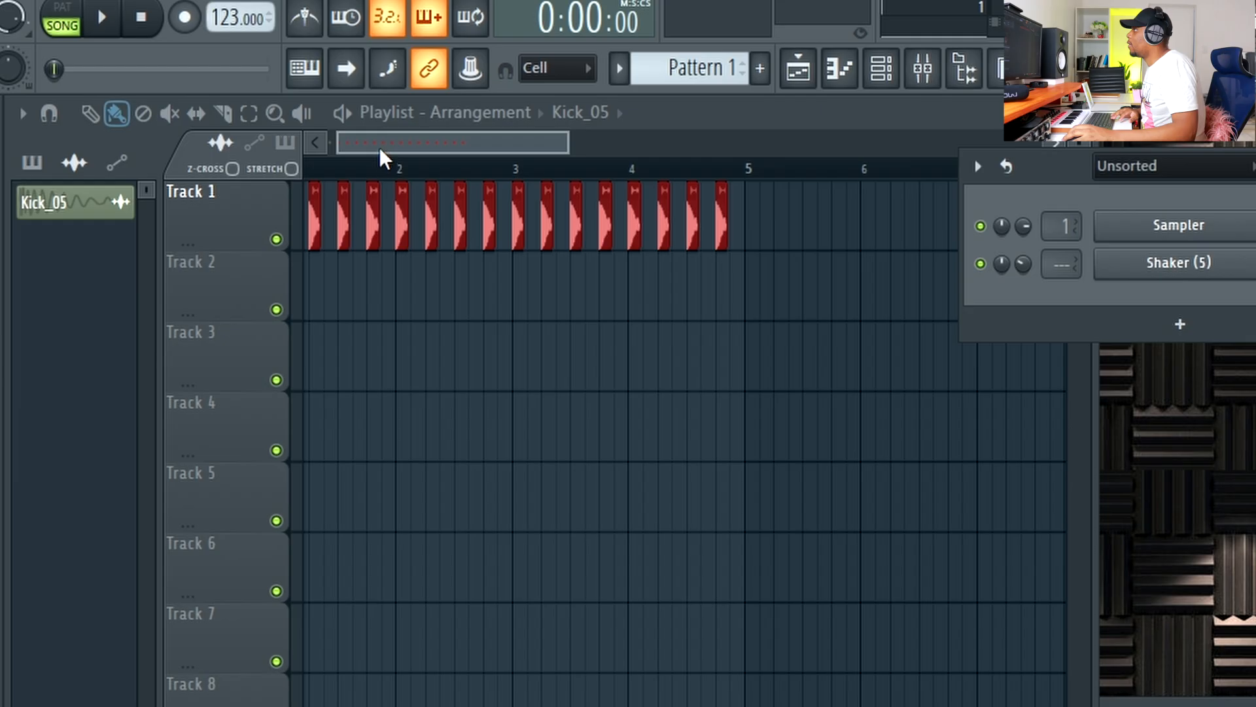
Paint Pattern 1 across bars 1 to 4 of Track 2 in the playlist
left_click_drag(378, 148, 288, 157)
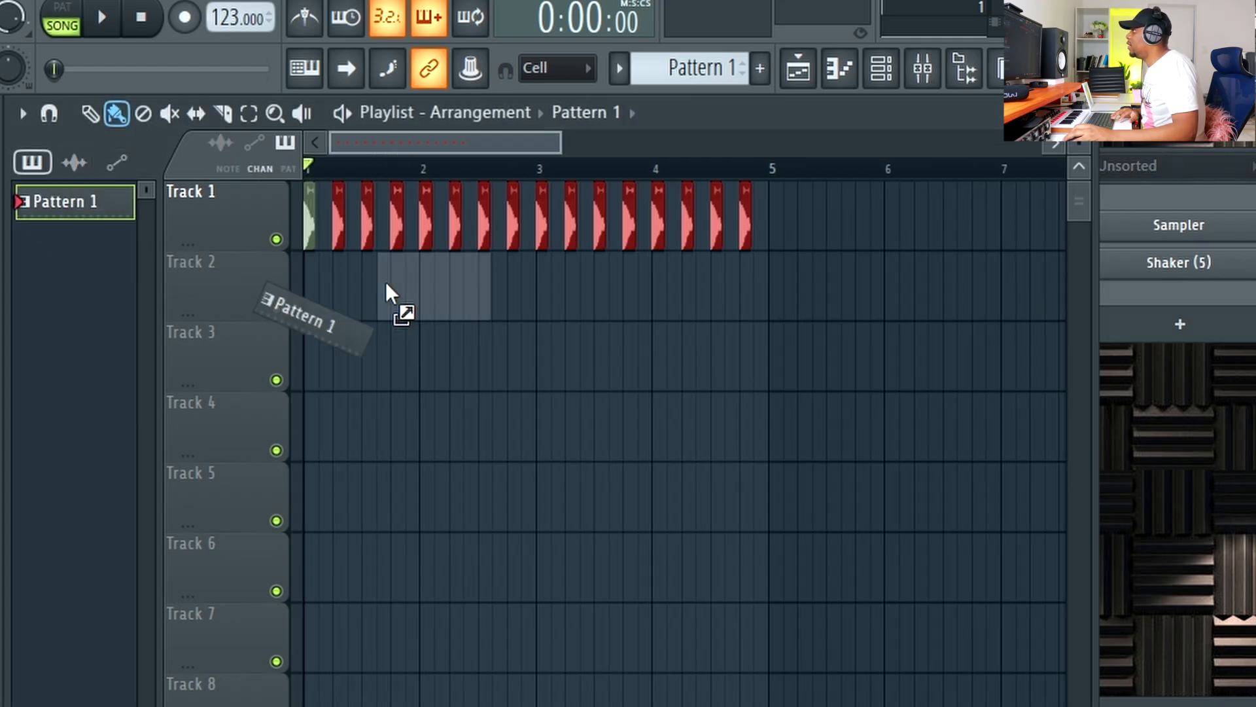
left_click_drag(310, 278, 314, 287)
left_click(435, 297)
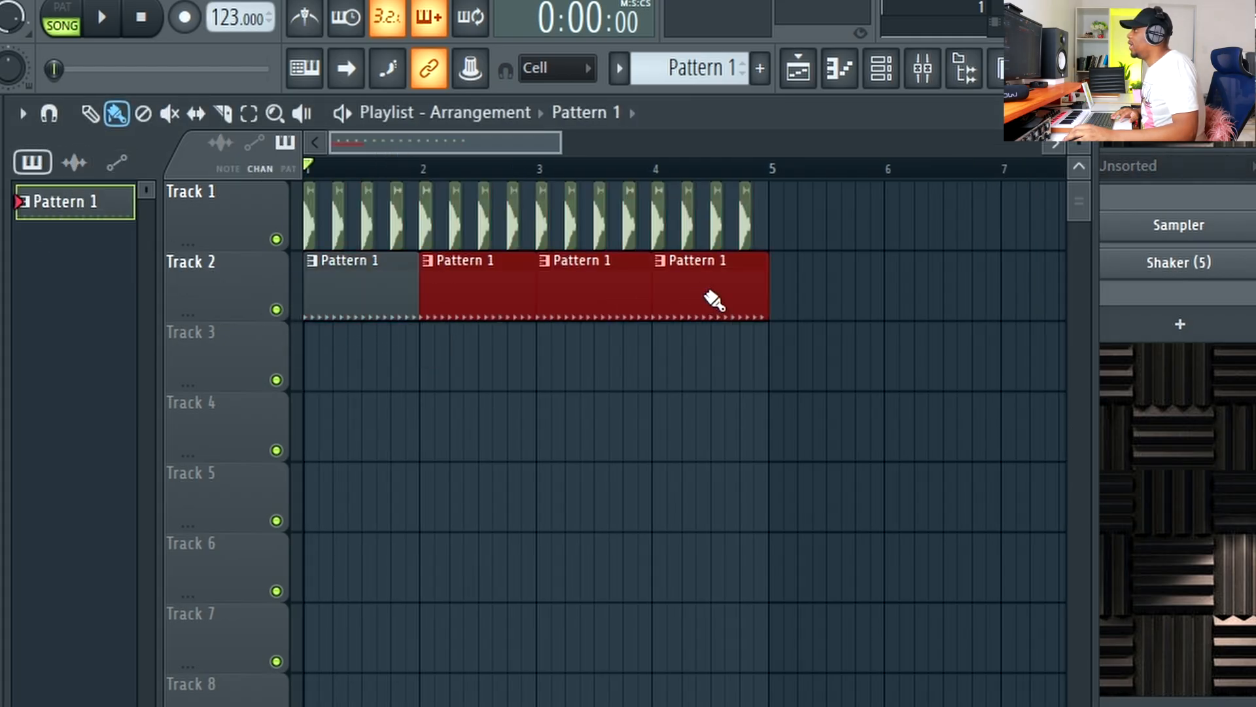
Play back the arrangement and lower the volume of the Shaker (5) channel
key("space")
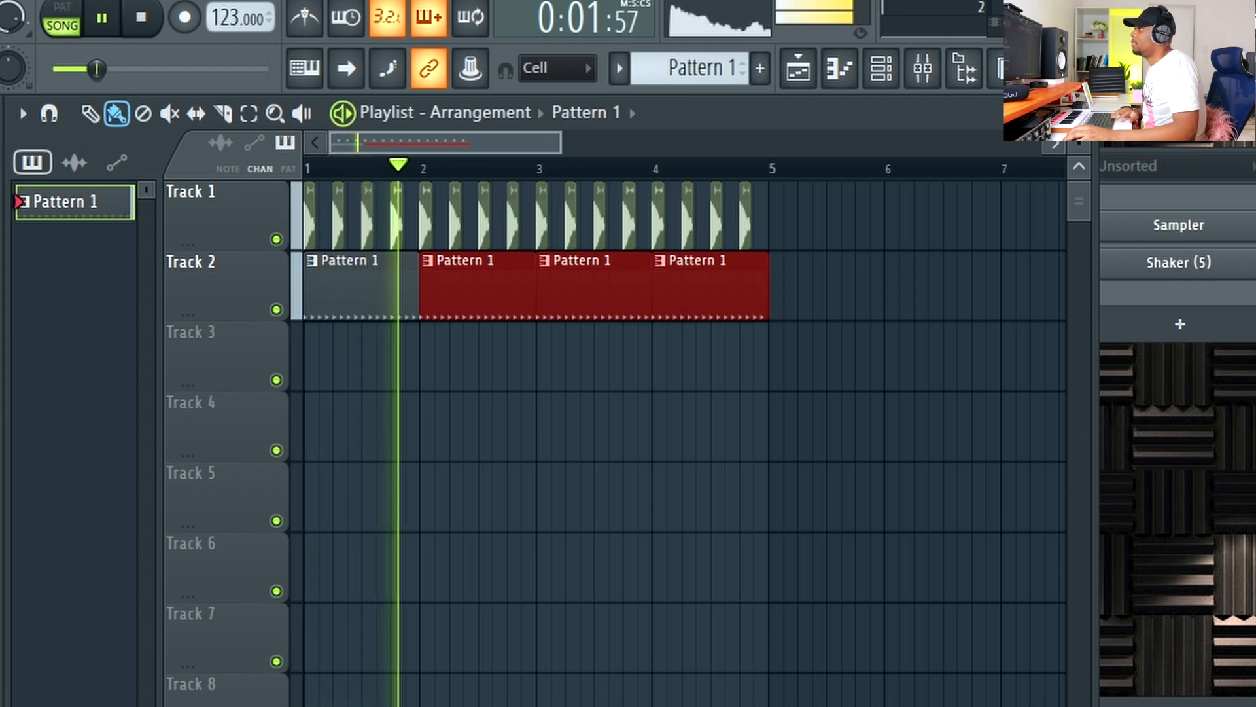
key("F6")
left_click_drag(1023, 265, 1023, 286)
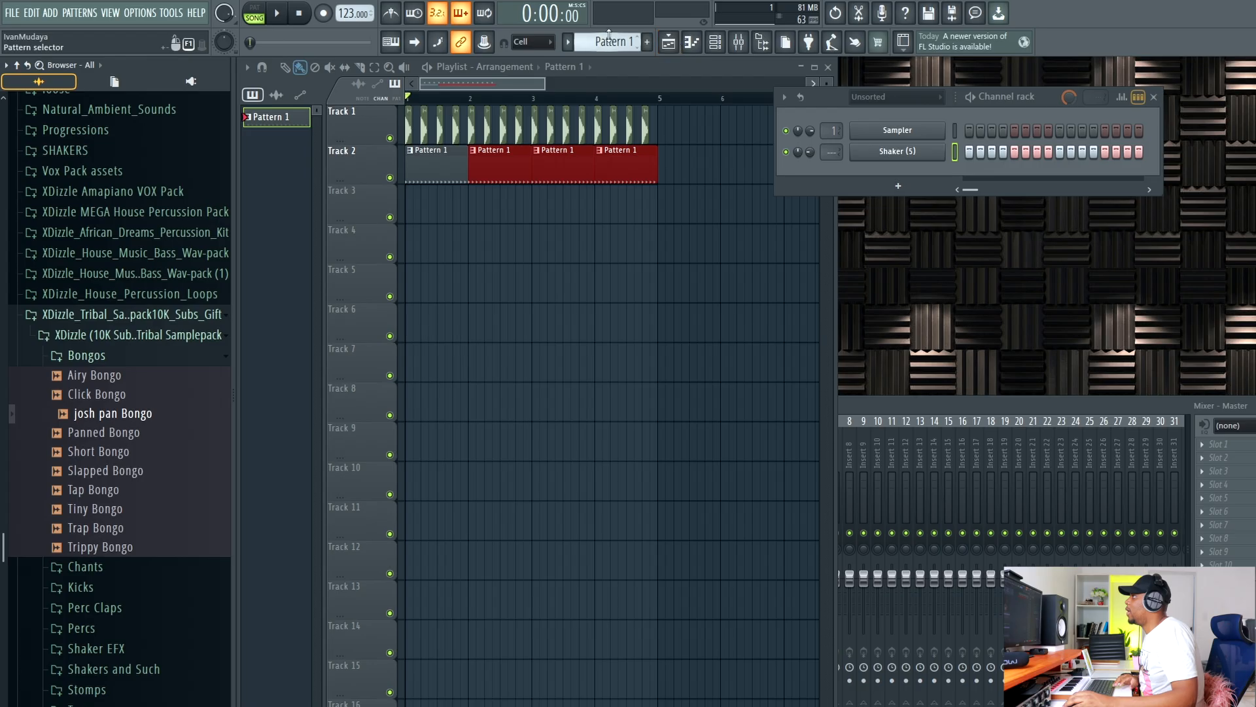
Add josh pan Bongo to Pattern 2 with step 7 active, and paint the pattern across bars 1 to 4 of Track 3
left_click_drag(142, 422, 892, 178)
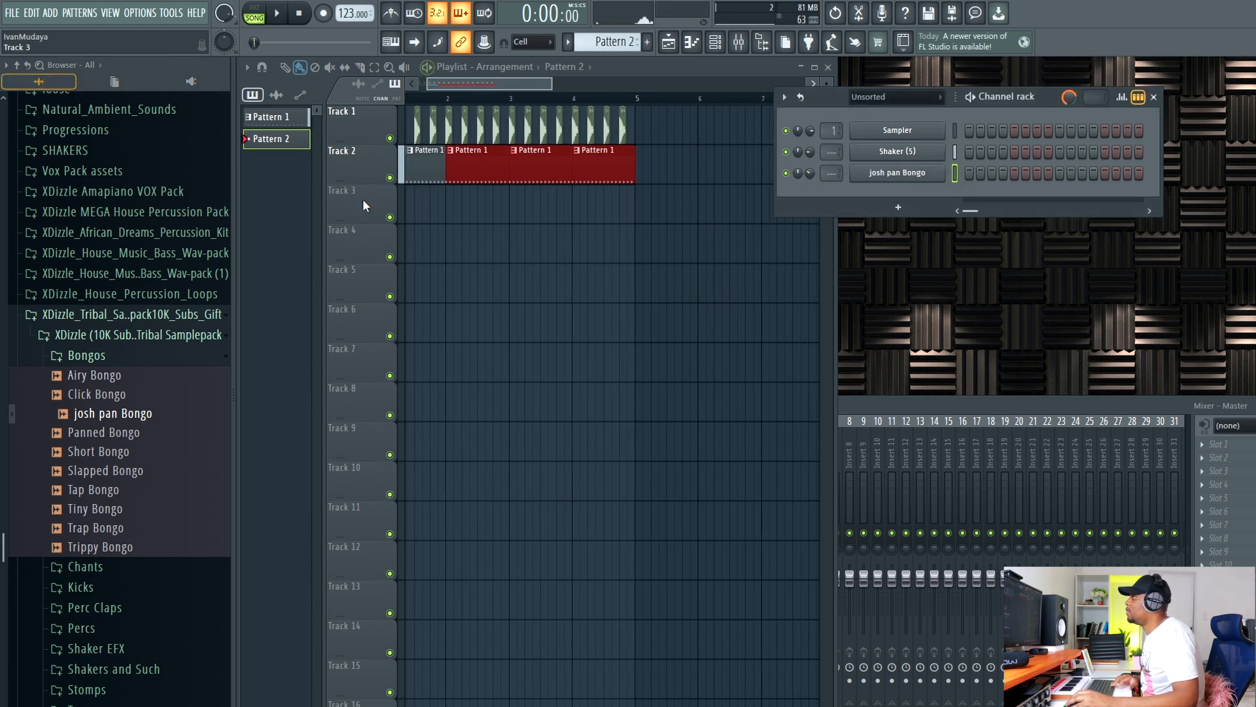
left_click_drag(459, 82, 453, 82)
left_click_drag(421, 202, 568, 204)
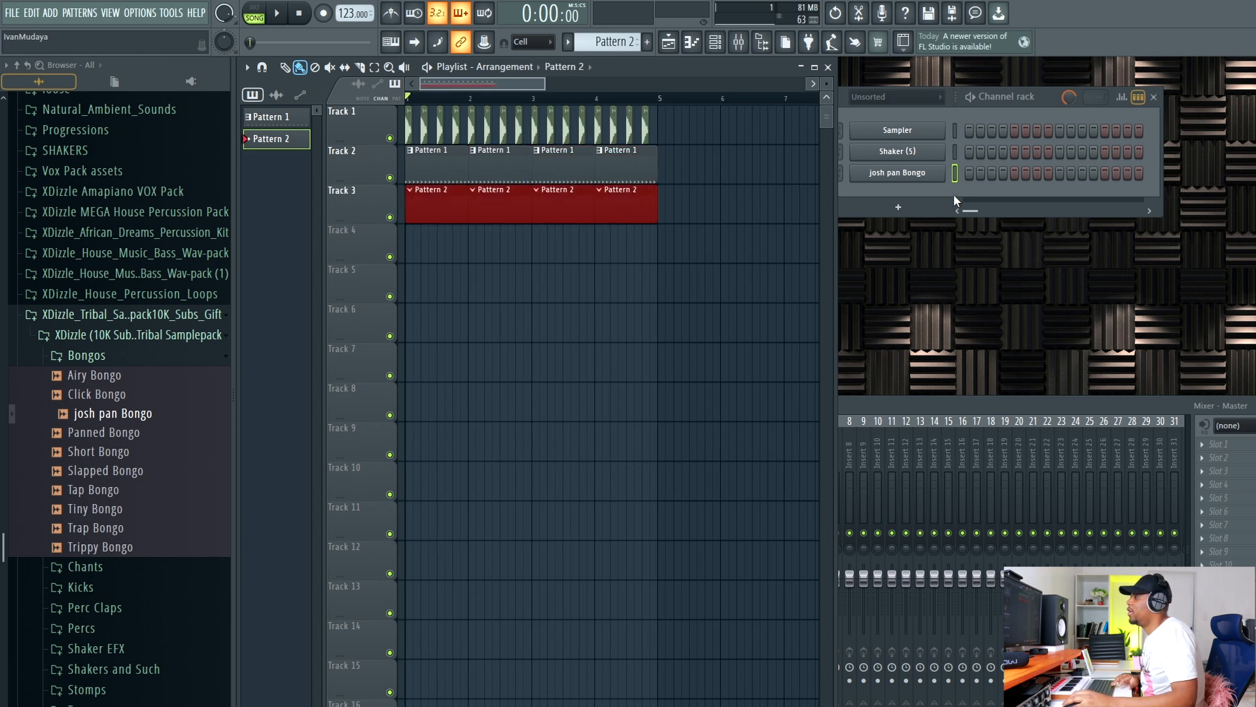
left_click(1037, 173)
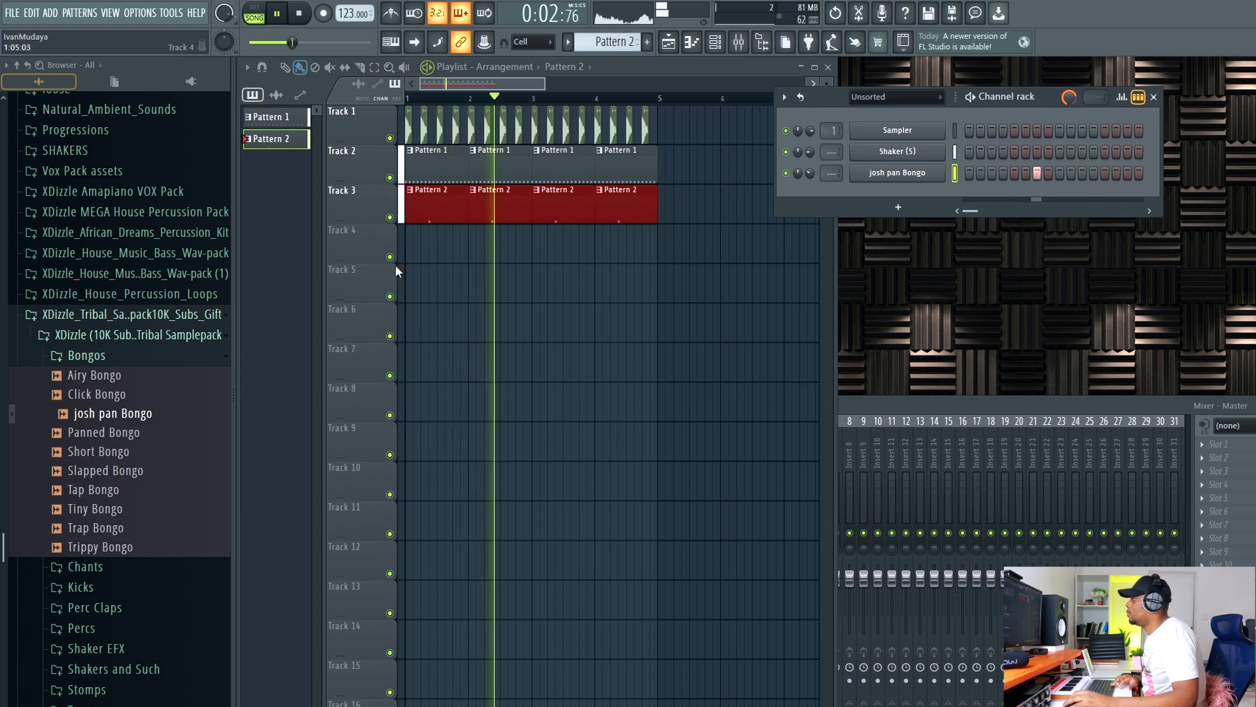
Add the Slapped Bongo sample as a new channel in Pattern 2 and activate its step 4
left_click(121, 477)
left_click_drag(131, 472, 1061, 198)
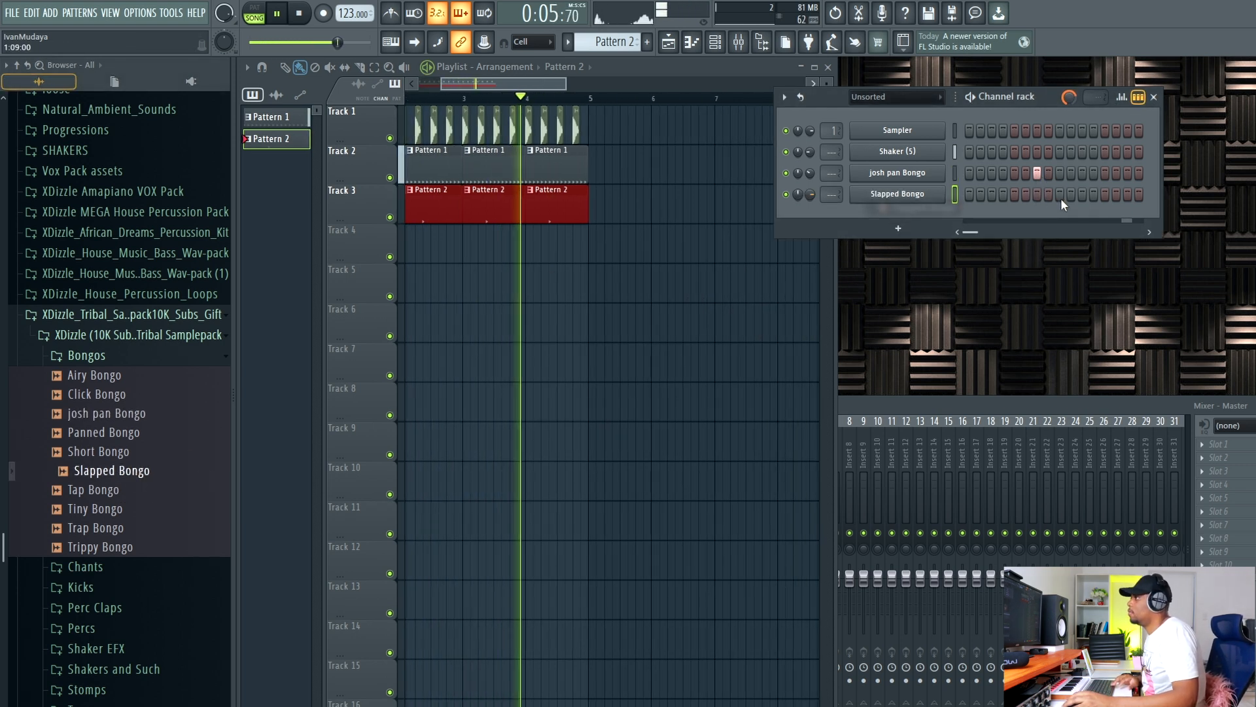
left_click(1003, 195)
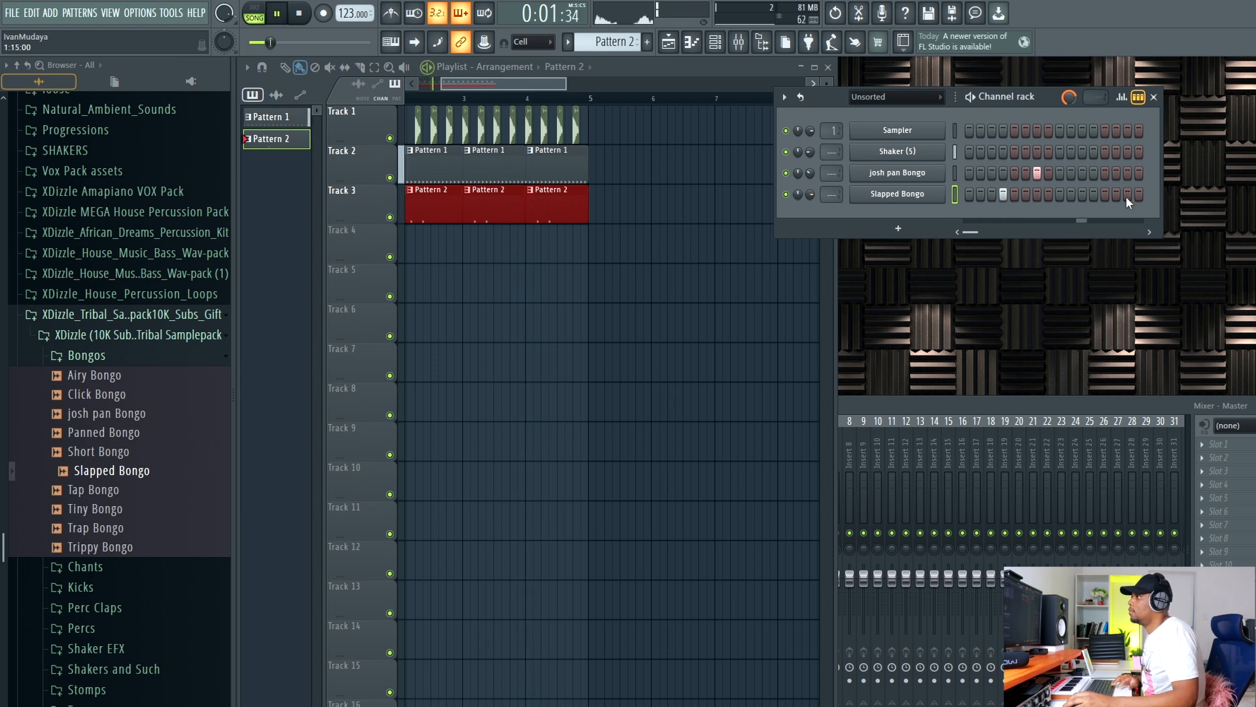
Add Clap 1 from the Perc Claps folder as a new channel in Pattern 2 and activate its step 4
left_click(131, 528)
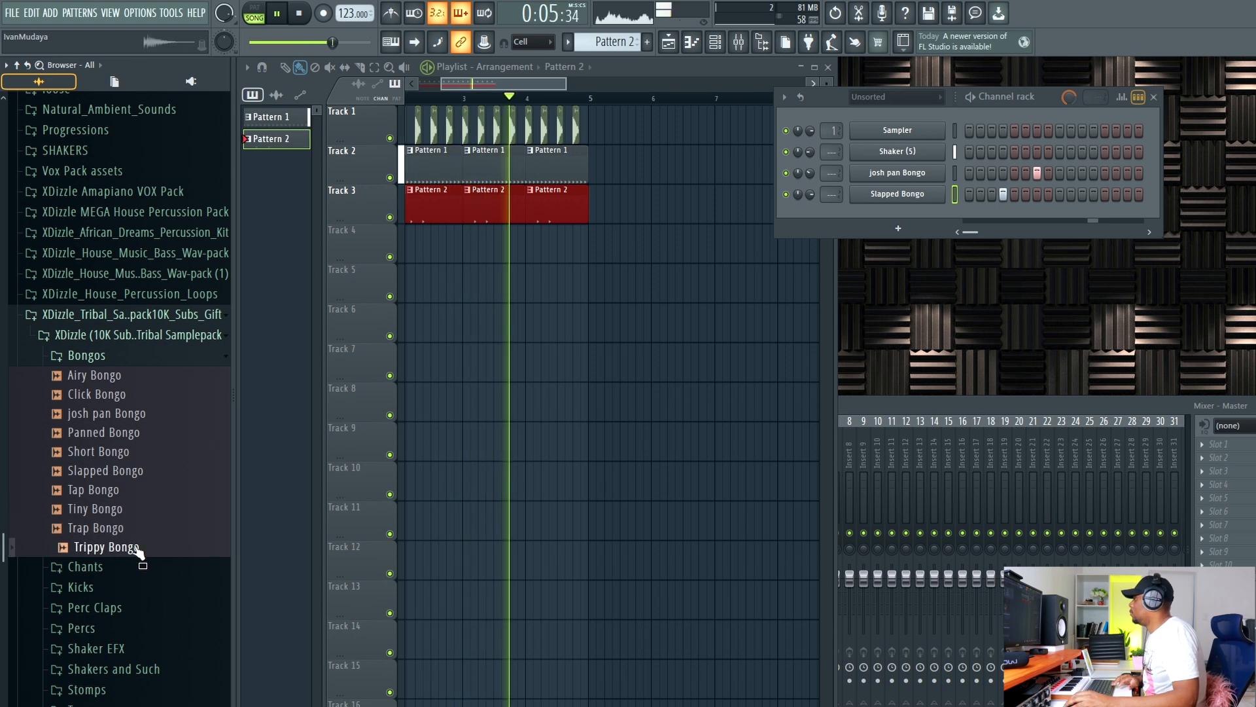
scroll(125, 500, "down", 4)
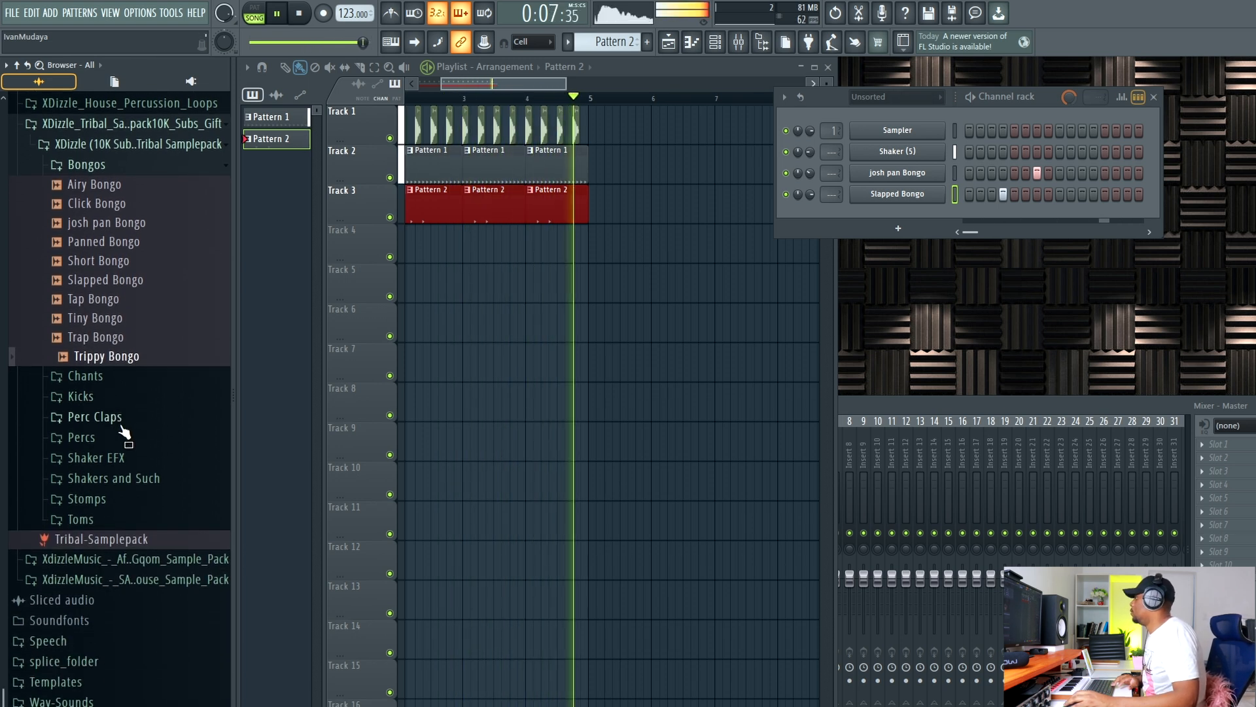
left_click(120, 424)
left_click_drag(114, 443, 953, 222)
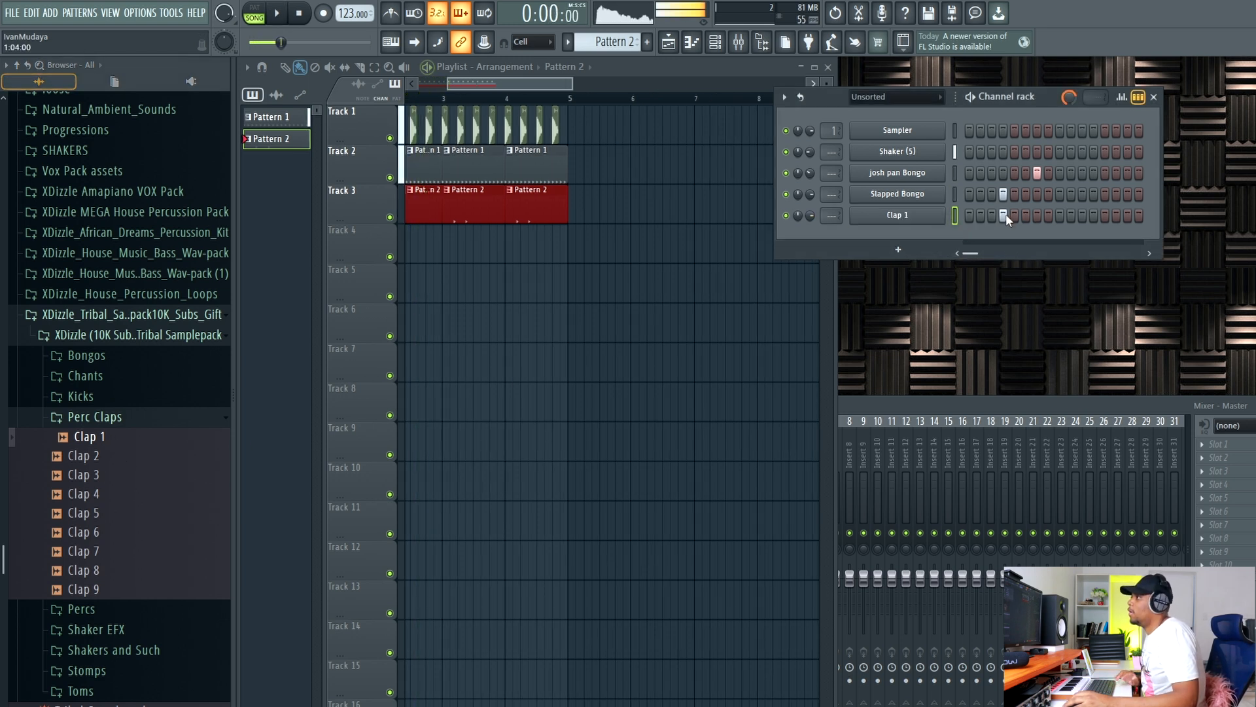
left_click(1004, 215)
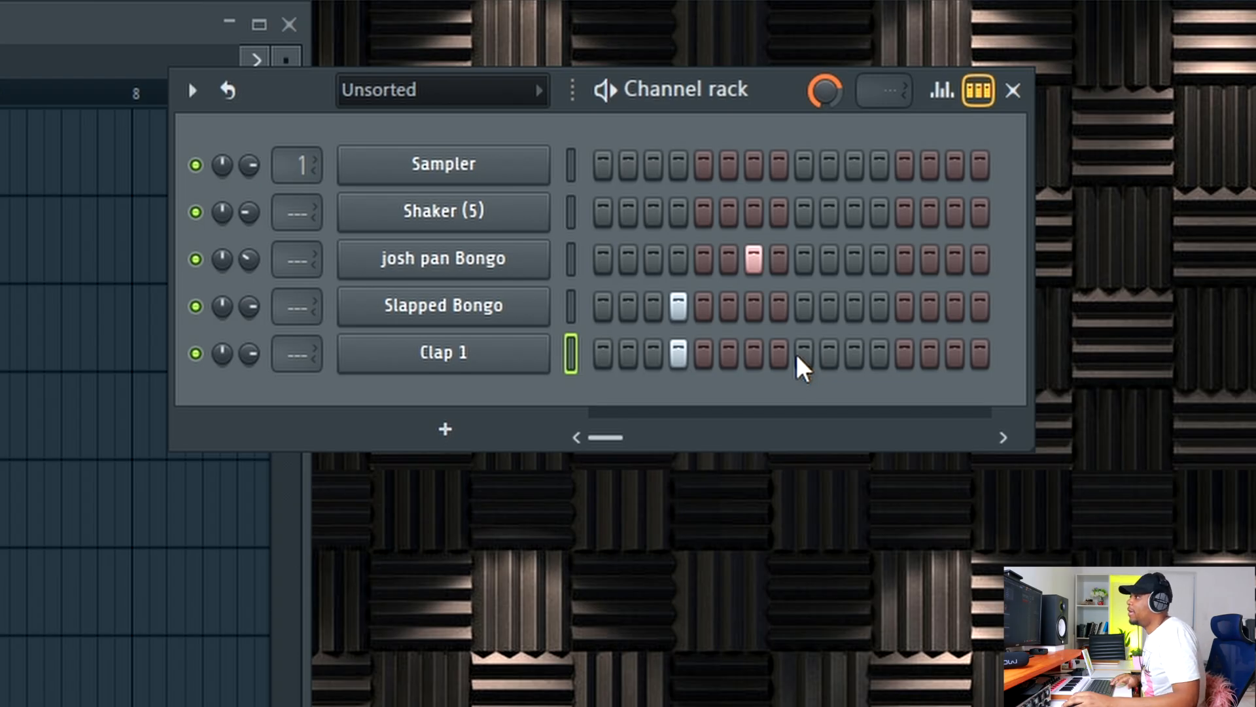
Activate steps 9 and 13 of the Clap 1 channel and adjust the channel's volume
left_click(883, 355)
left_click(886, 357)
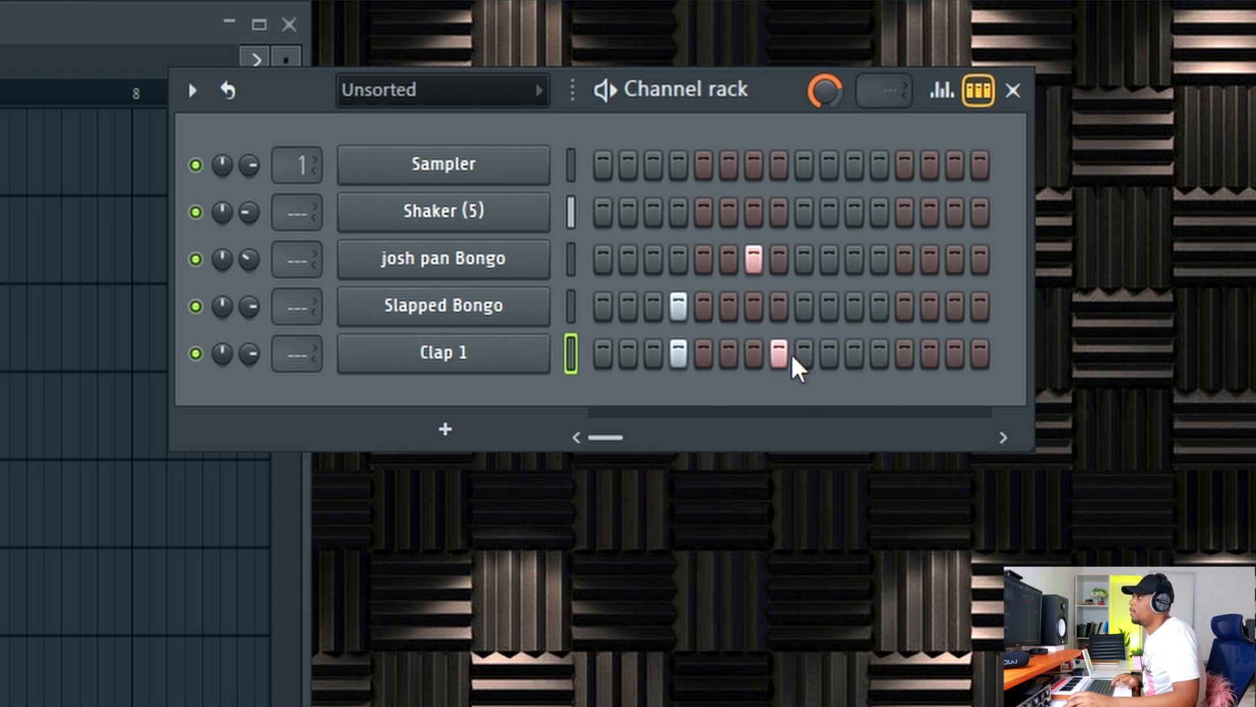
left_click(904, 354)
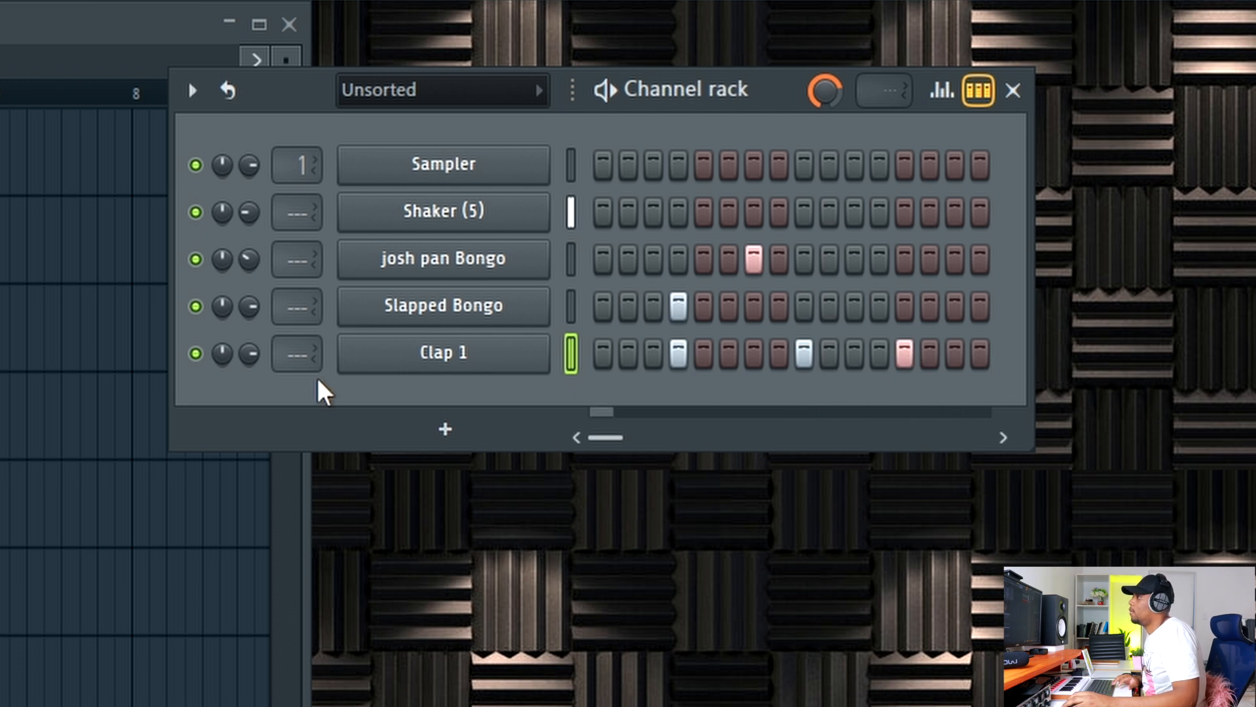
left_click_drag(252, 358, 253, 334)
Add the Single Shake sample to Pattern 2 with steps 3, 7, 11 and 15 active at a reduced volume
left_click_drag(9, 61, 0, 60)
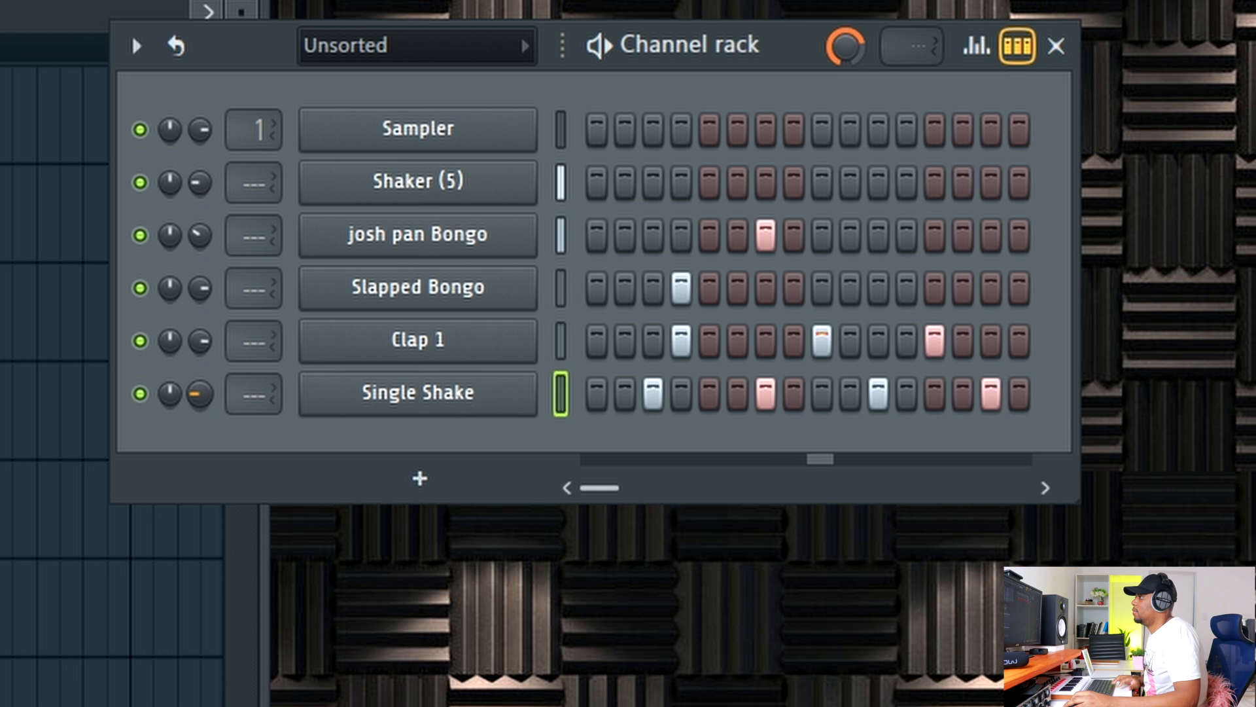
key("F5")
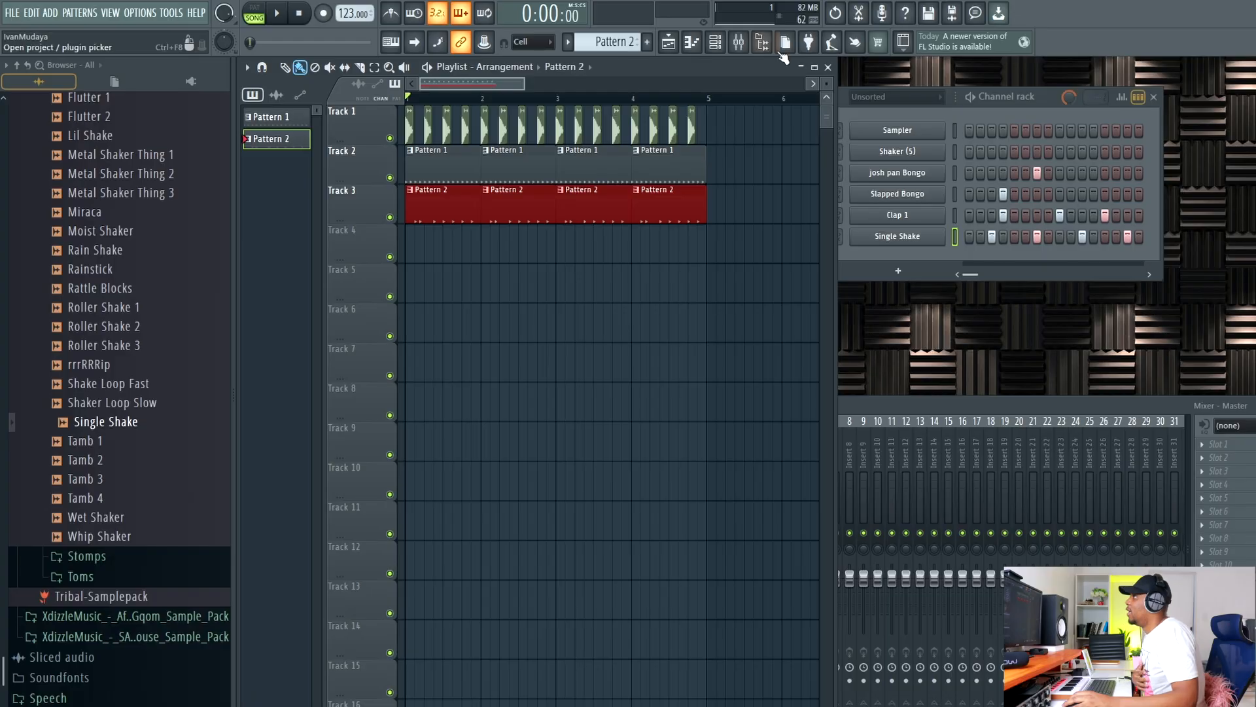
Add a FLEX instrument channel and load the Steinway D preset from the Essential Pianos pack
left_click(809, 43)
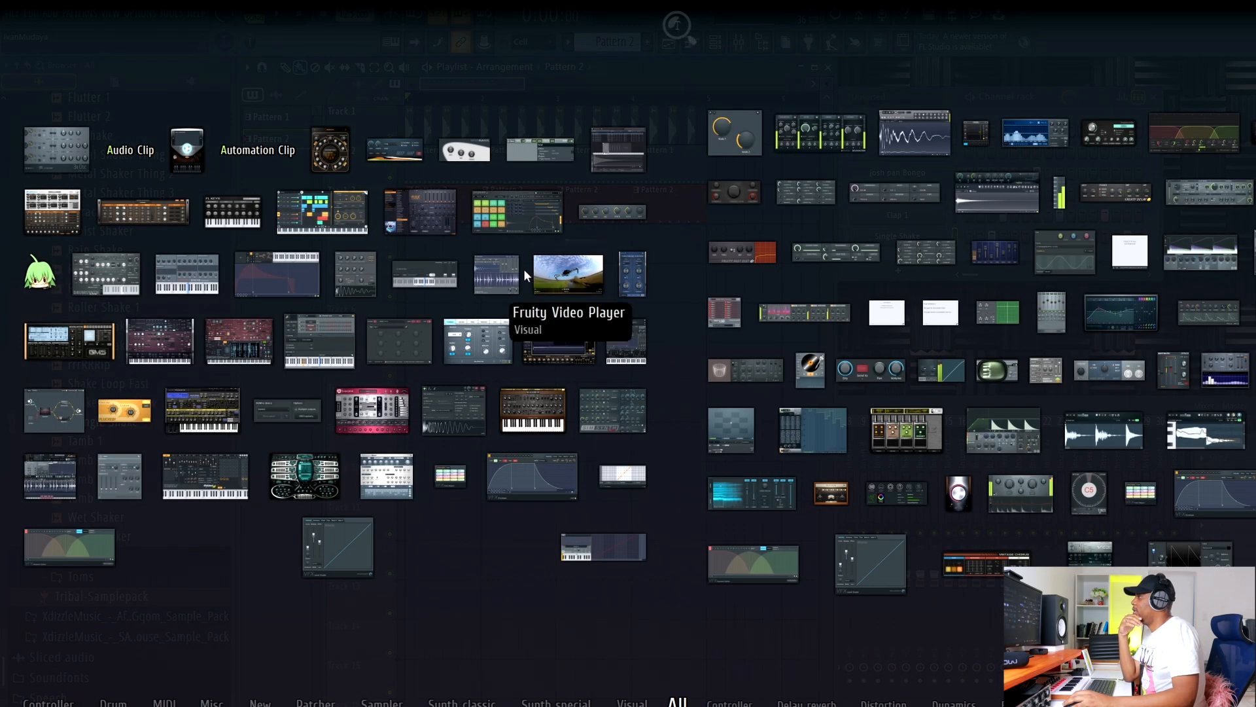
left_click(443, 216)
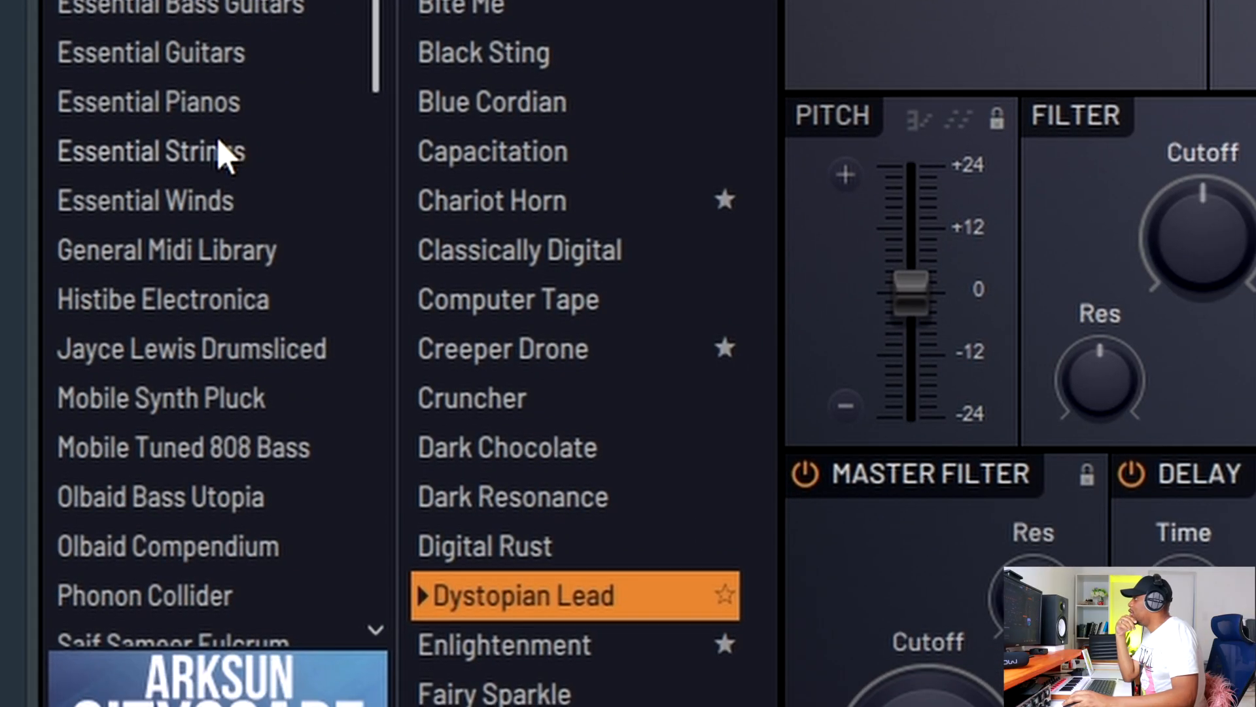
left_click(205, 110)
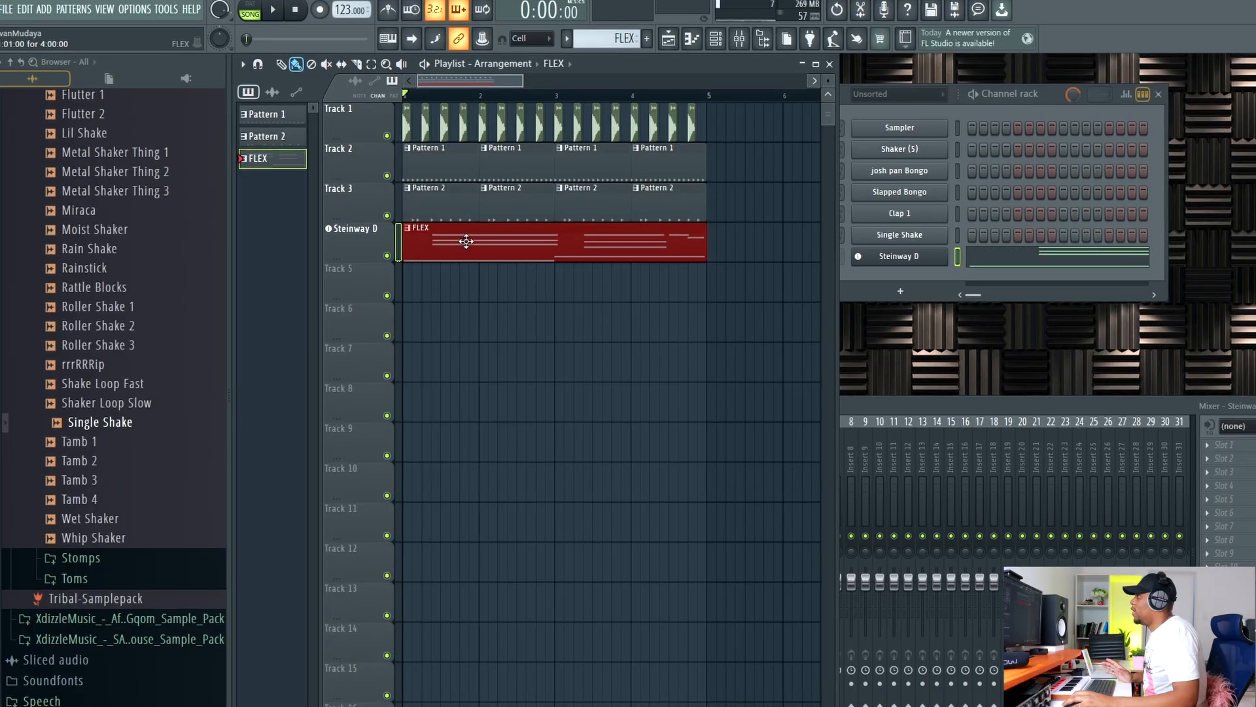
Quantize the Steinway D notes of the FLEX clip in the piano roll and play back the arrangement
double_click(466, 242)
key("alt+q")
key("Return")
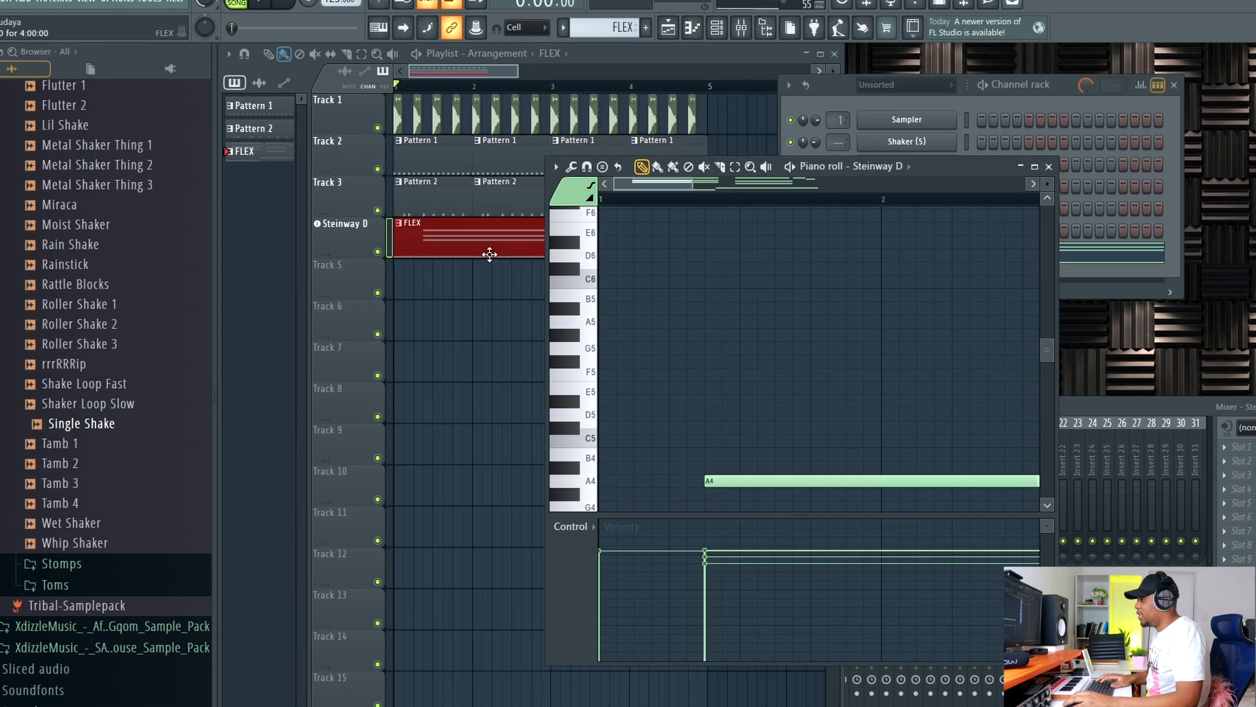
key("space")
left_click(1048, 167)
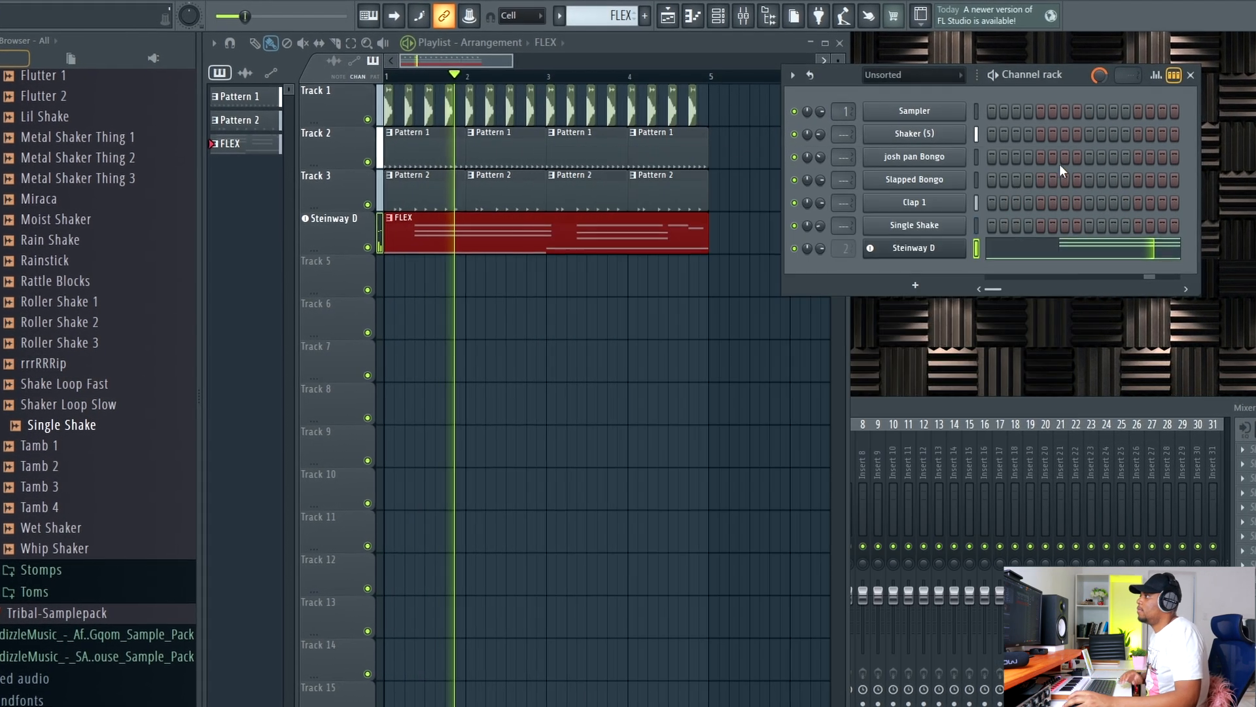
Raise the reverb color and mix of the Steinway D instrument and enable its delay
left_click(914, 247)
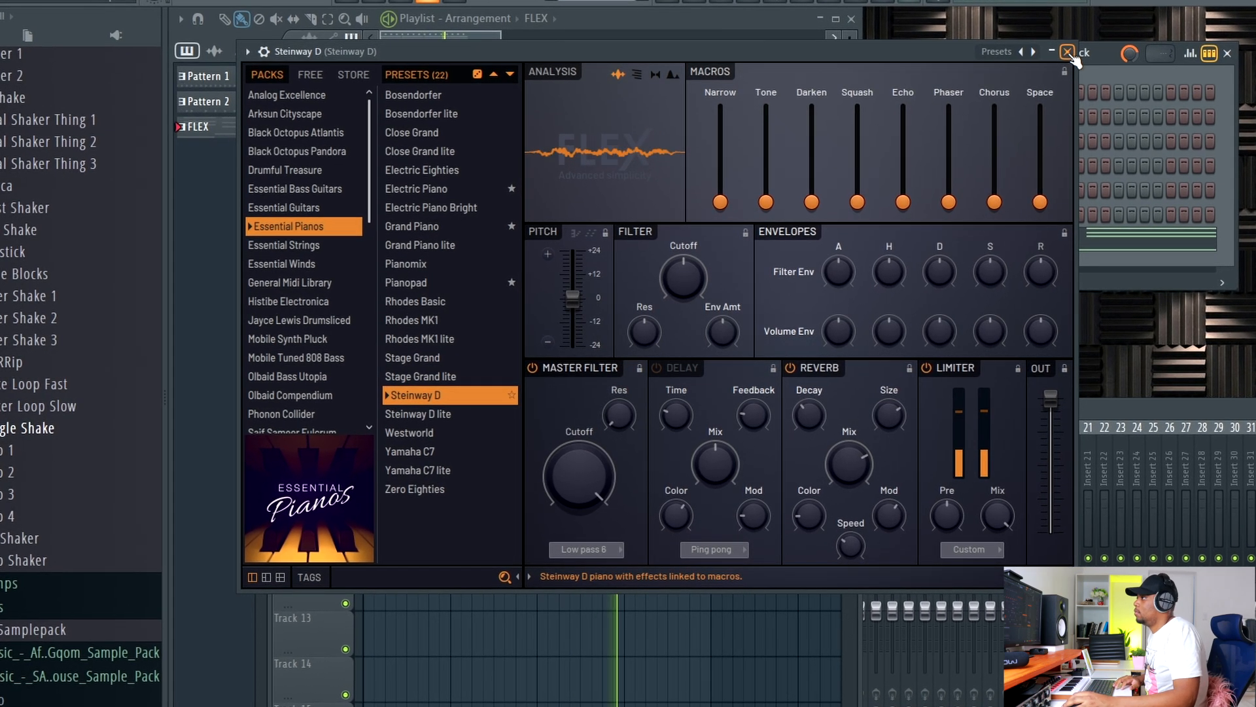
left_click(1068, 52)
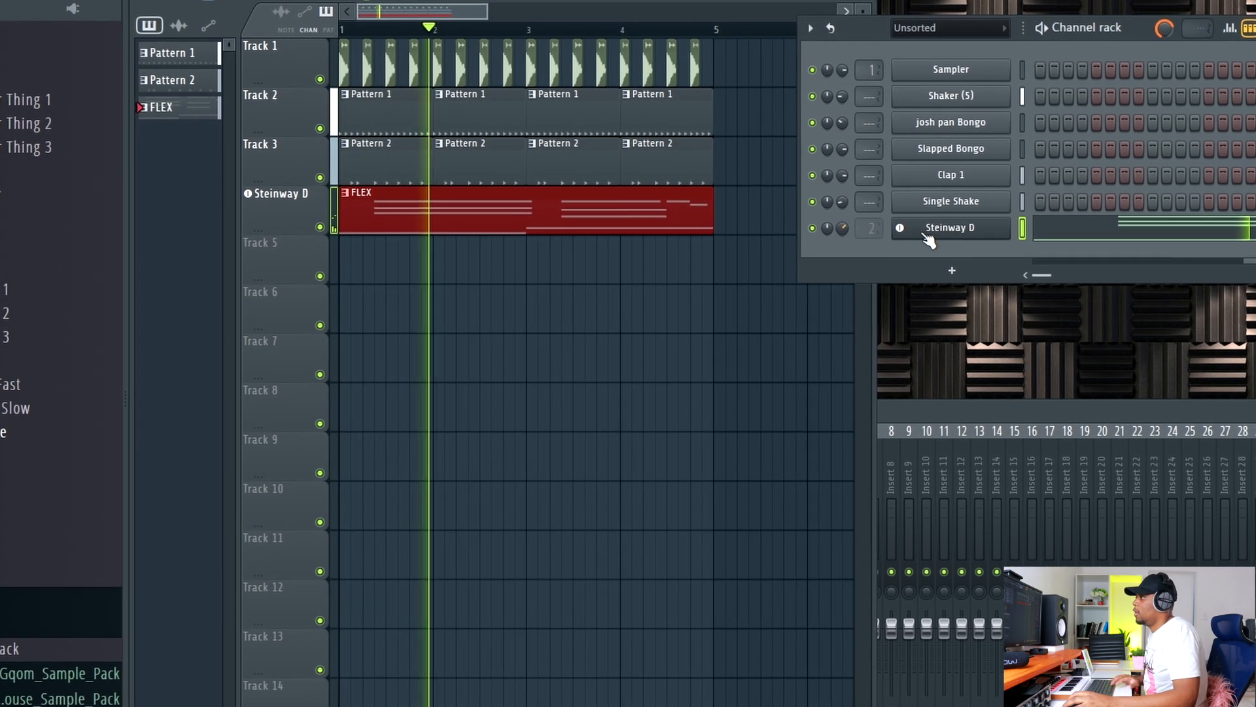
left_click(928, 236)
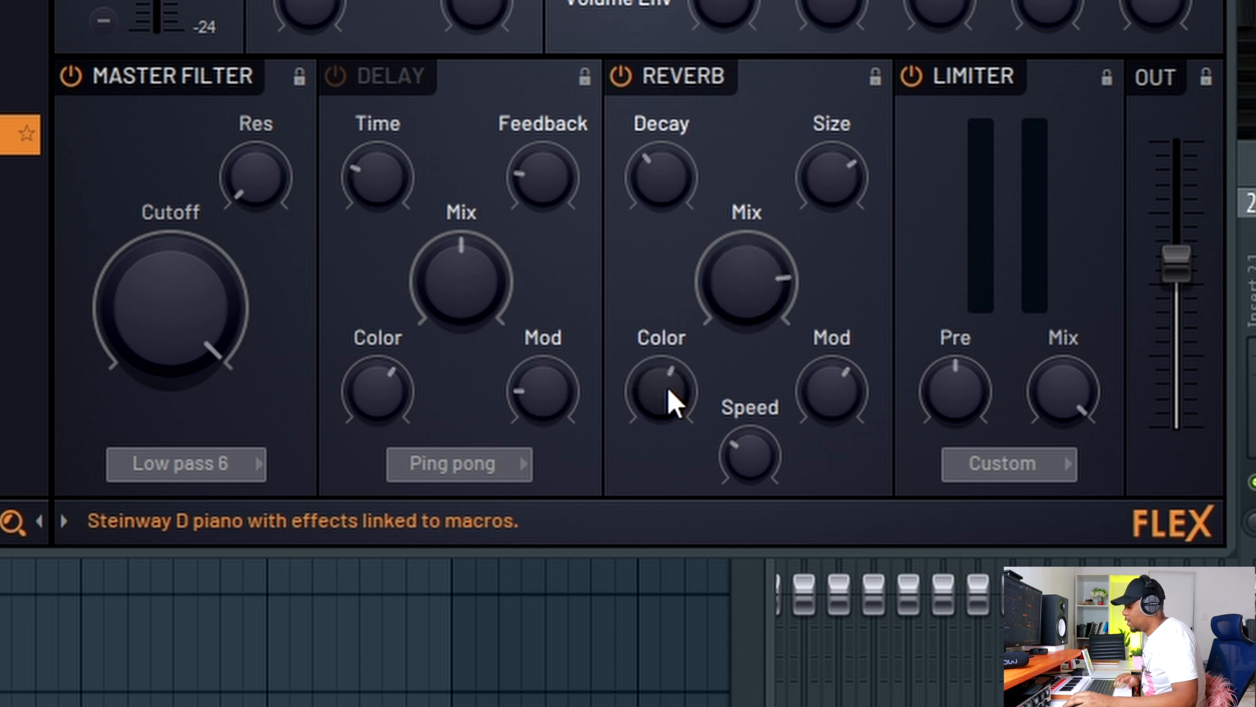
left_click_drag(668, 391, 669, 379)
left_click_drag(747, 282, 747, 271)
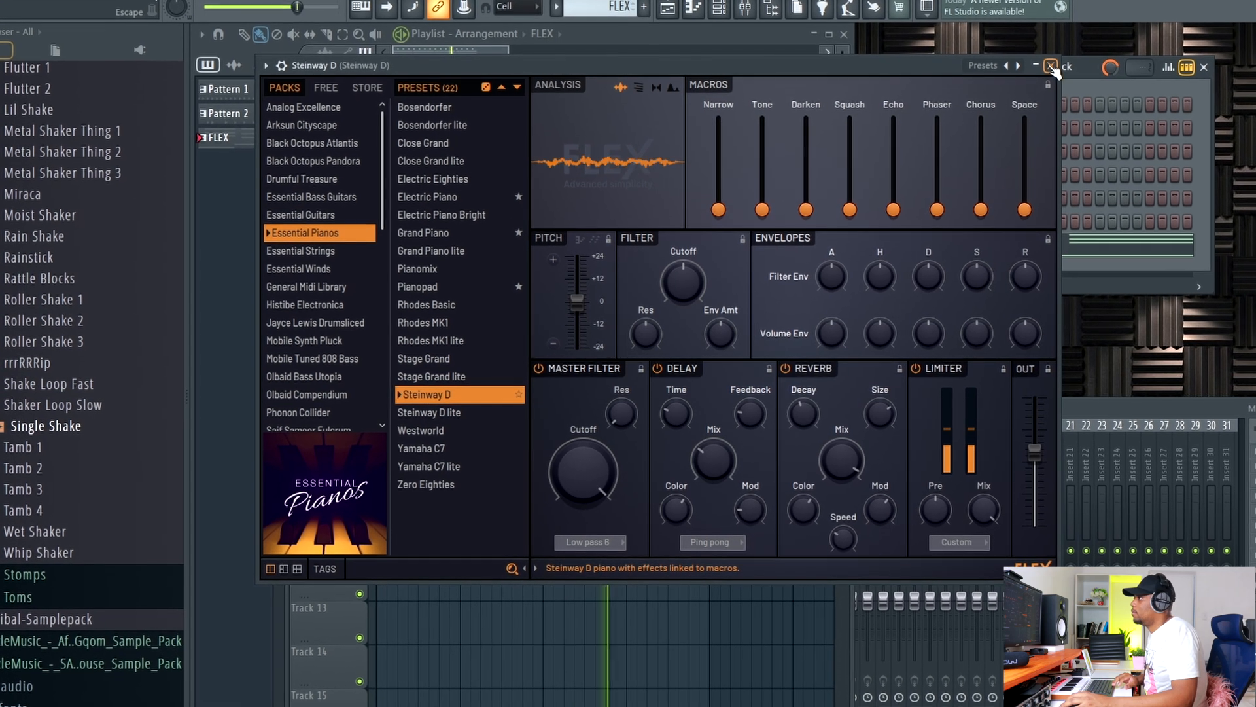
left_click(1051, 67)
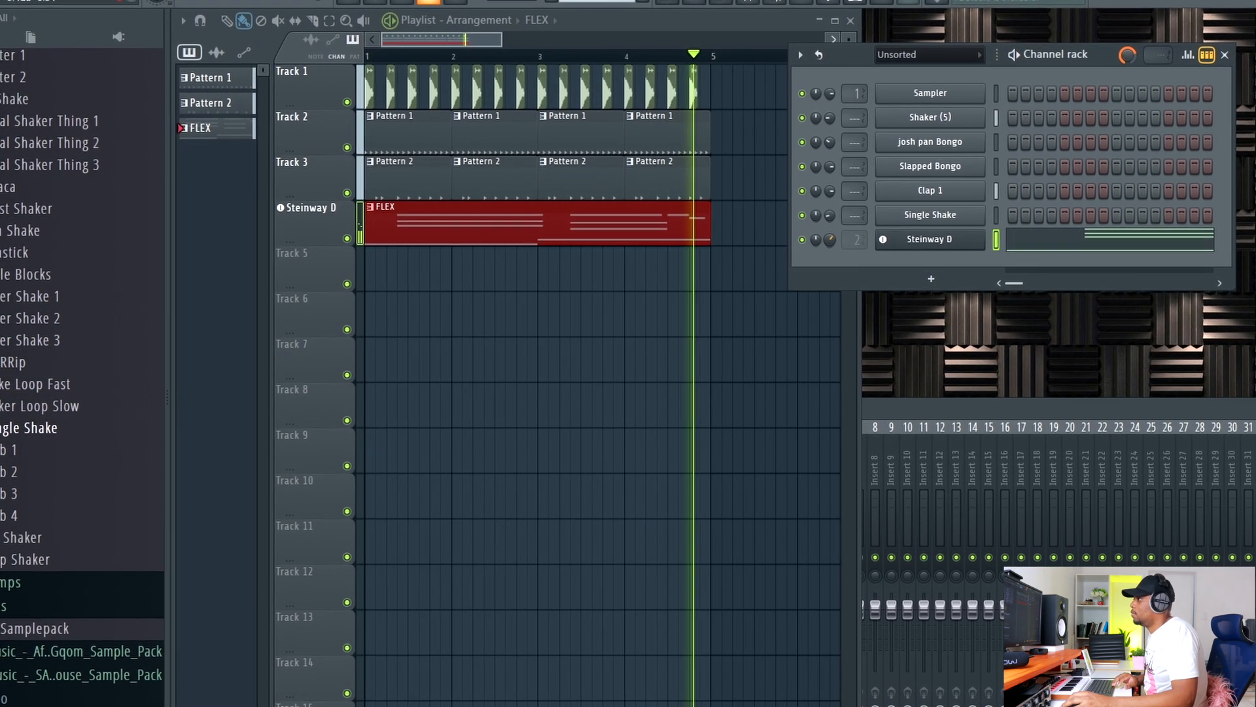
Review the Steinway D settings in FLEX and listen to the arrangement again
left_click(916, 239)
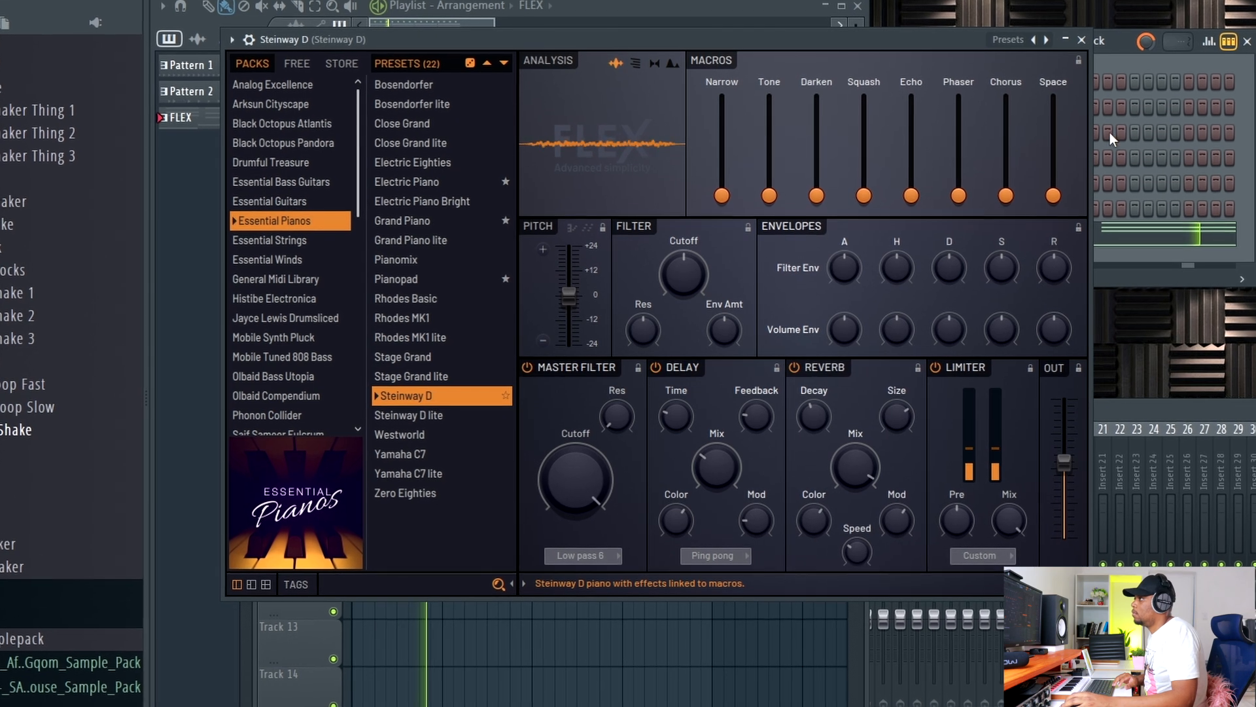
left_click(1081, 40)
key("space")
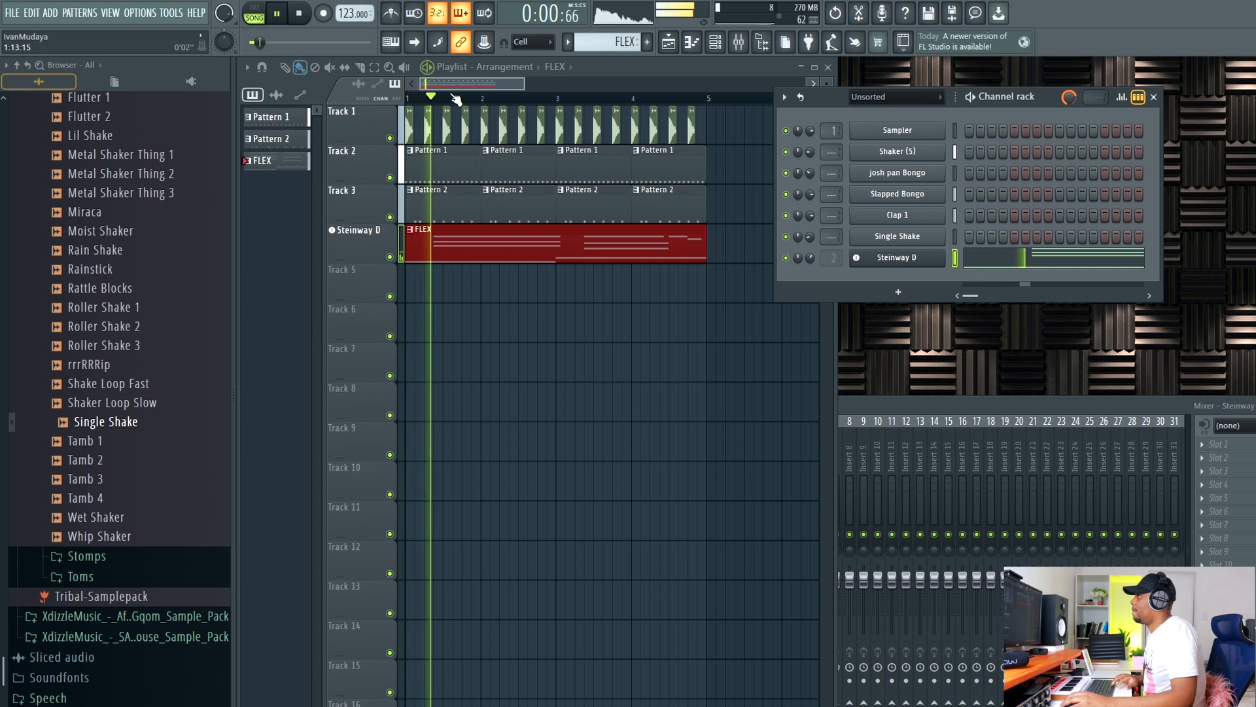
scroll(603, 142, "down", 2)
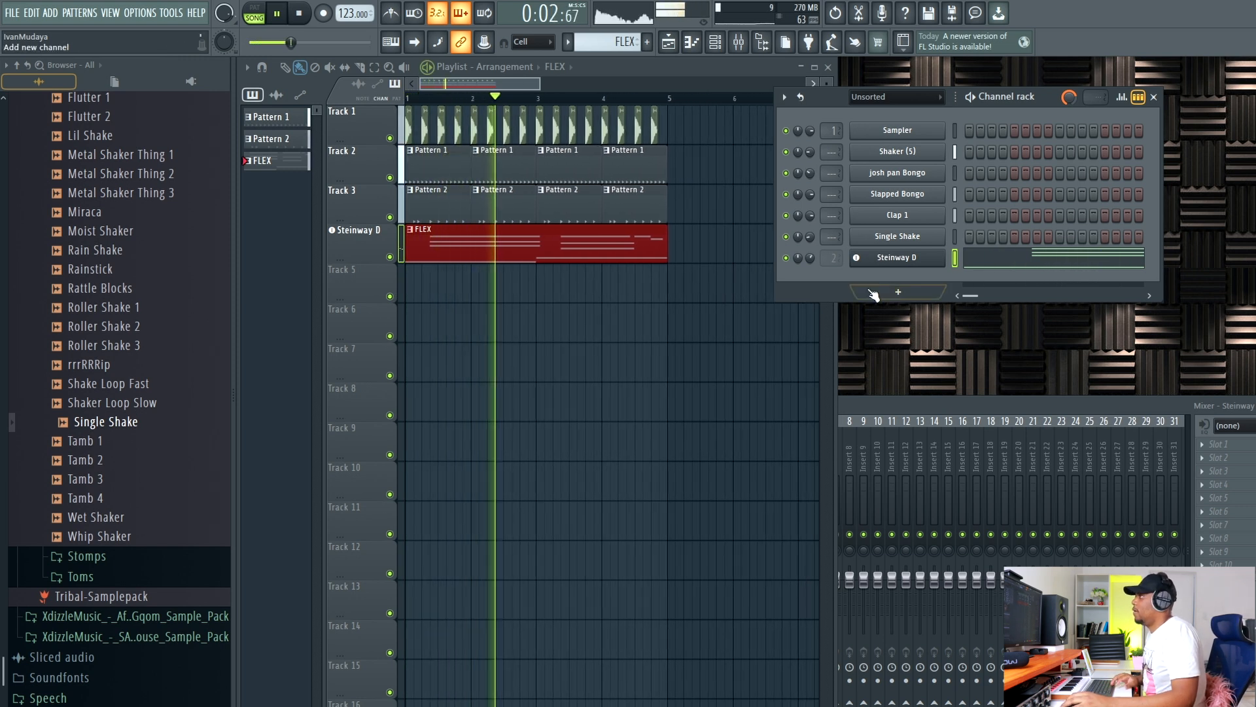
Add a GMS synthesizer channel and load the Pad 6 MC preset from the Pads & Textures bank
left_click(810, 43)
left_click_drag(91, 344, 385, 280)
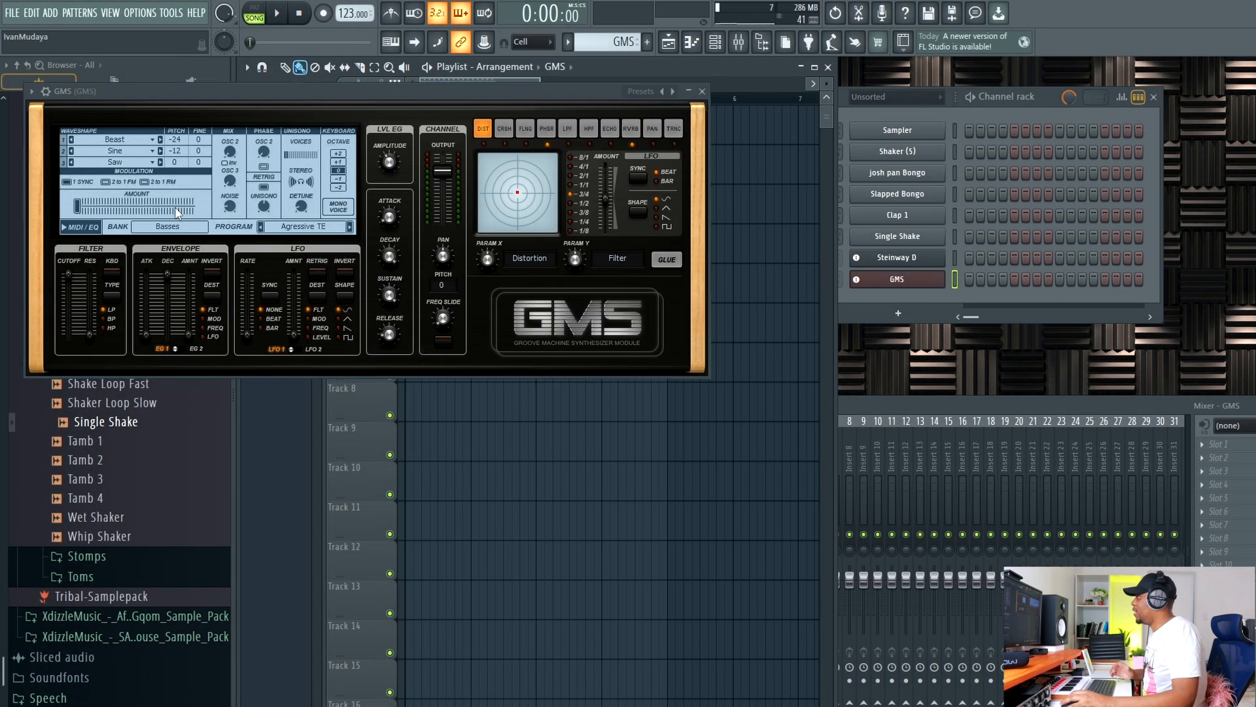
left_click(163, 227)
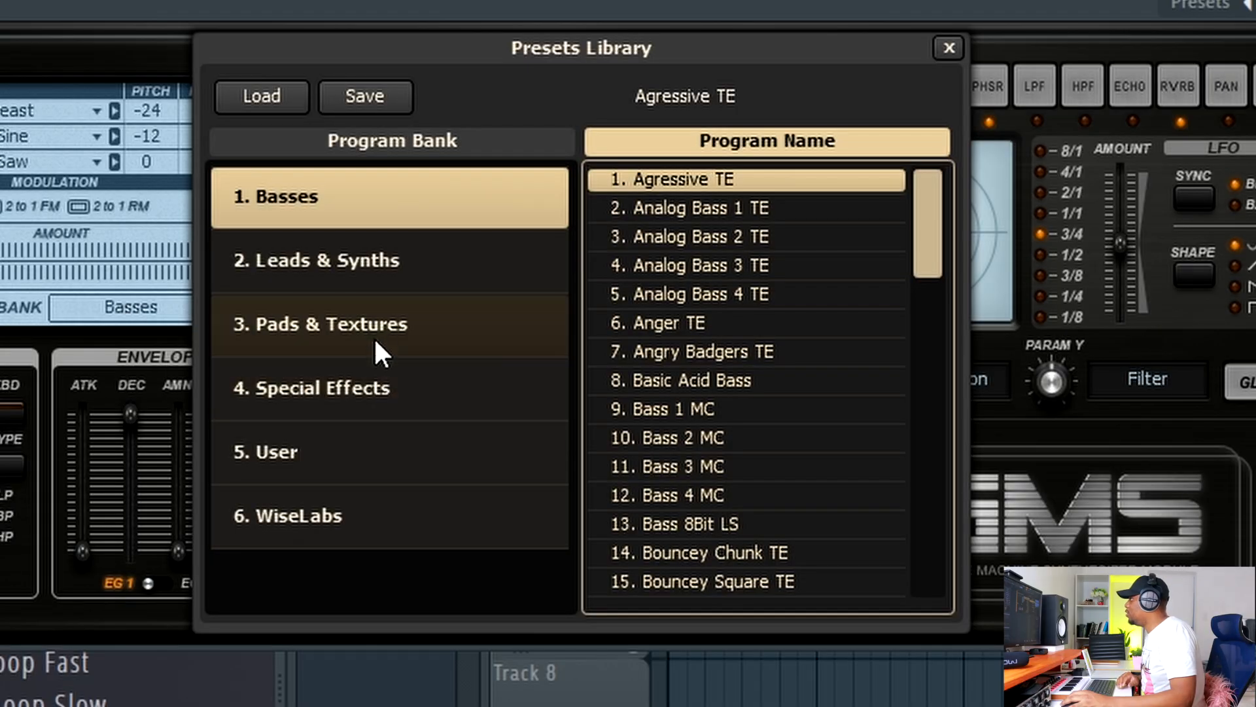
left_click(275, 236)
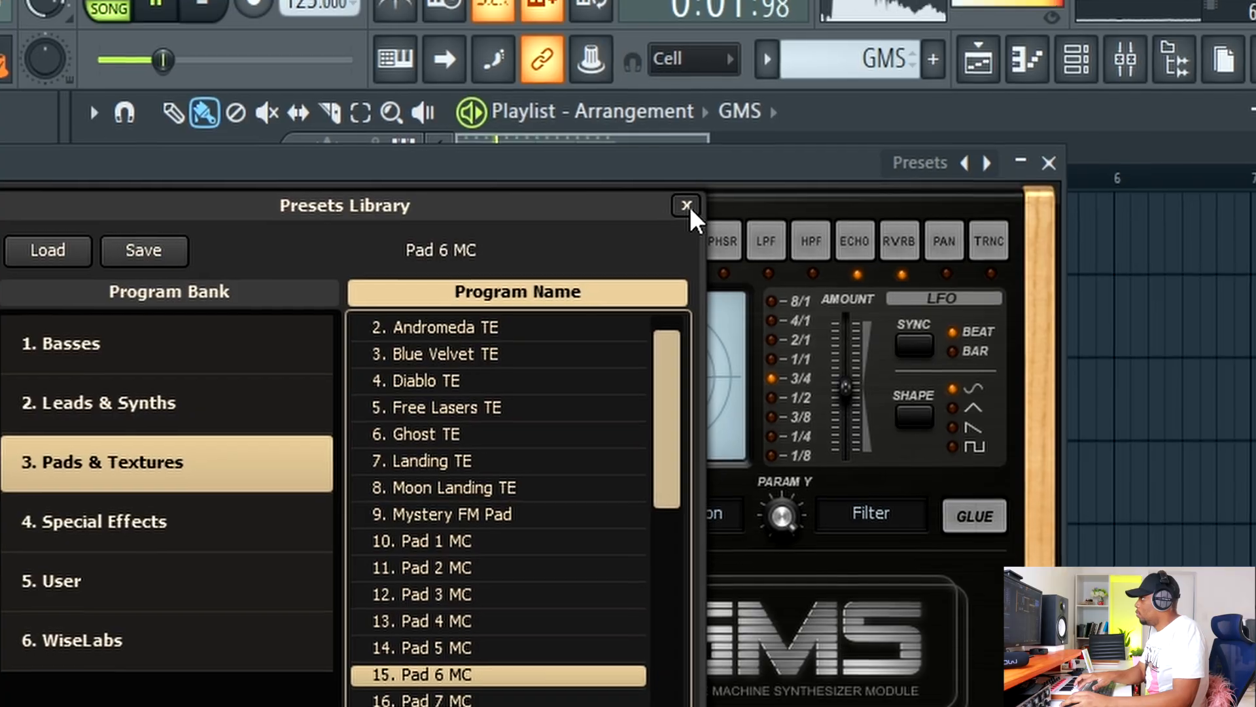
Close the GMS preset library and synth, and duplicate all playlist clips from bars 1–4 into bars 5–8
left_click(689, 207)
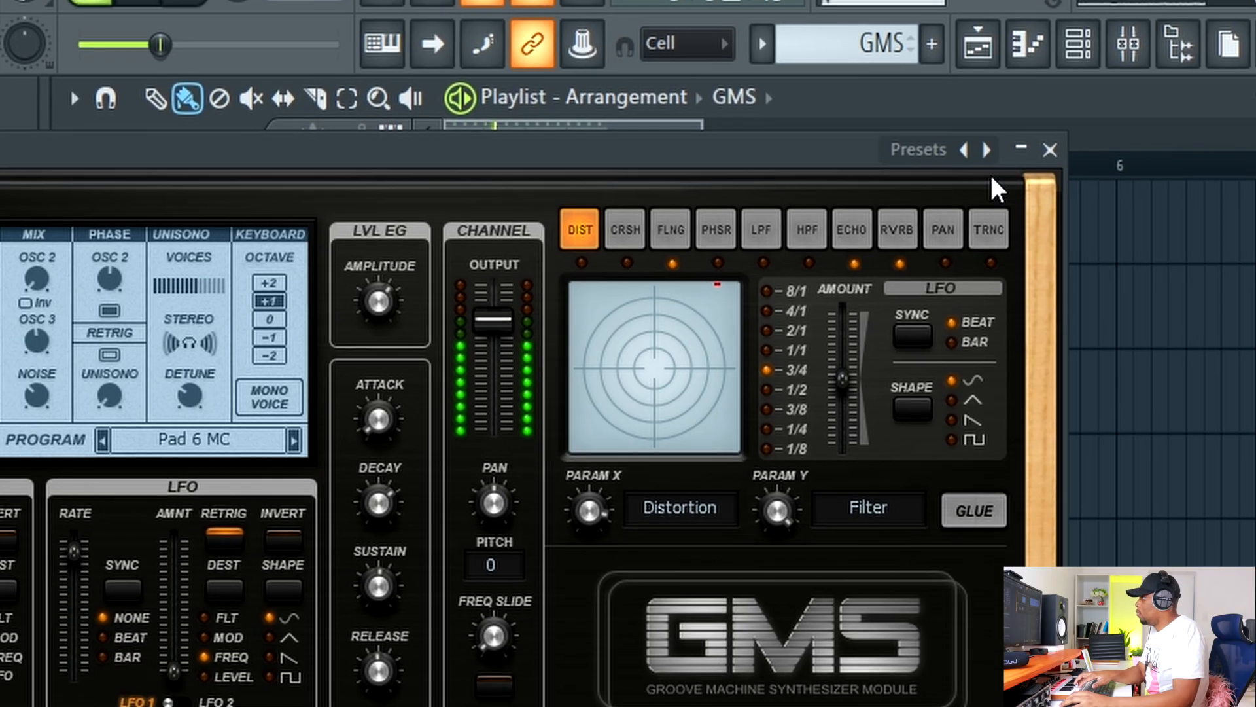
left_click(1049, 132)
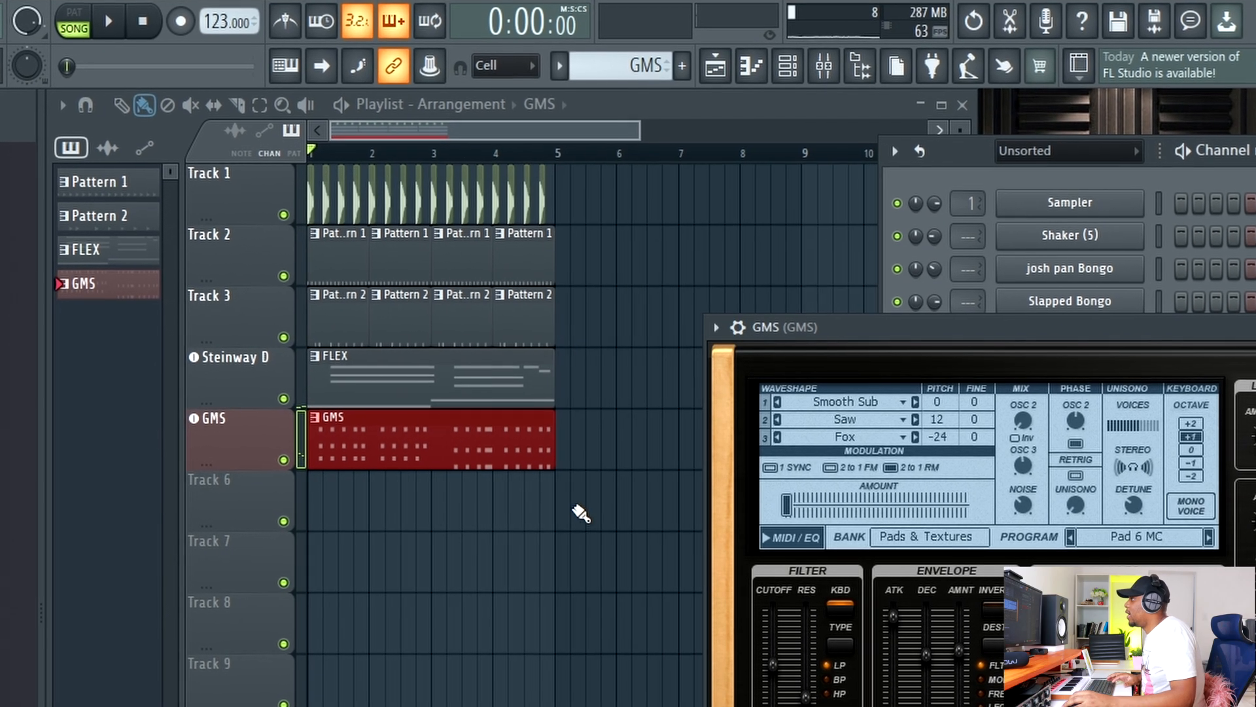
left_click_drag(591, 457, 278, 191)
left_click_drag(334, 326, 576, 300)
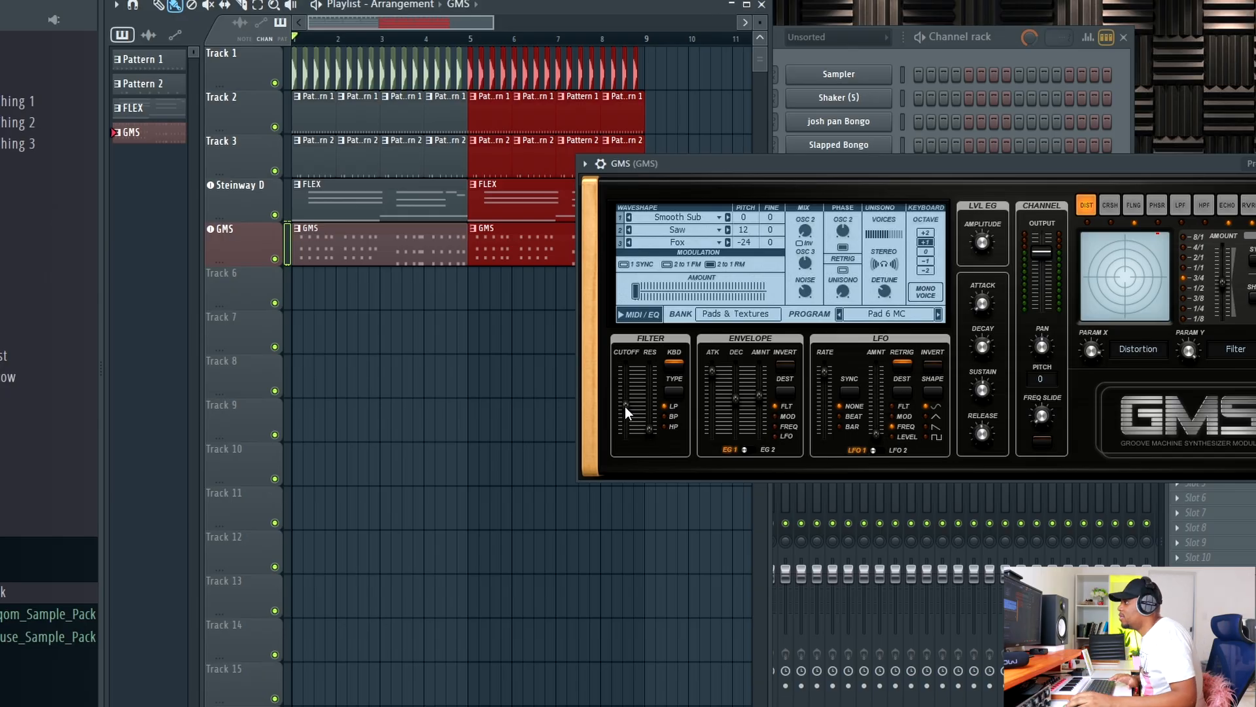
Create an automation clip for the GMS filter cutoff and raise its end point so the cutoff rises across the eight bars
right_click(625, 406)
left_click(690, 509)
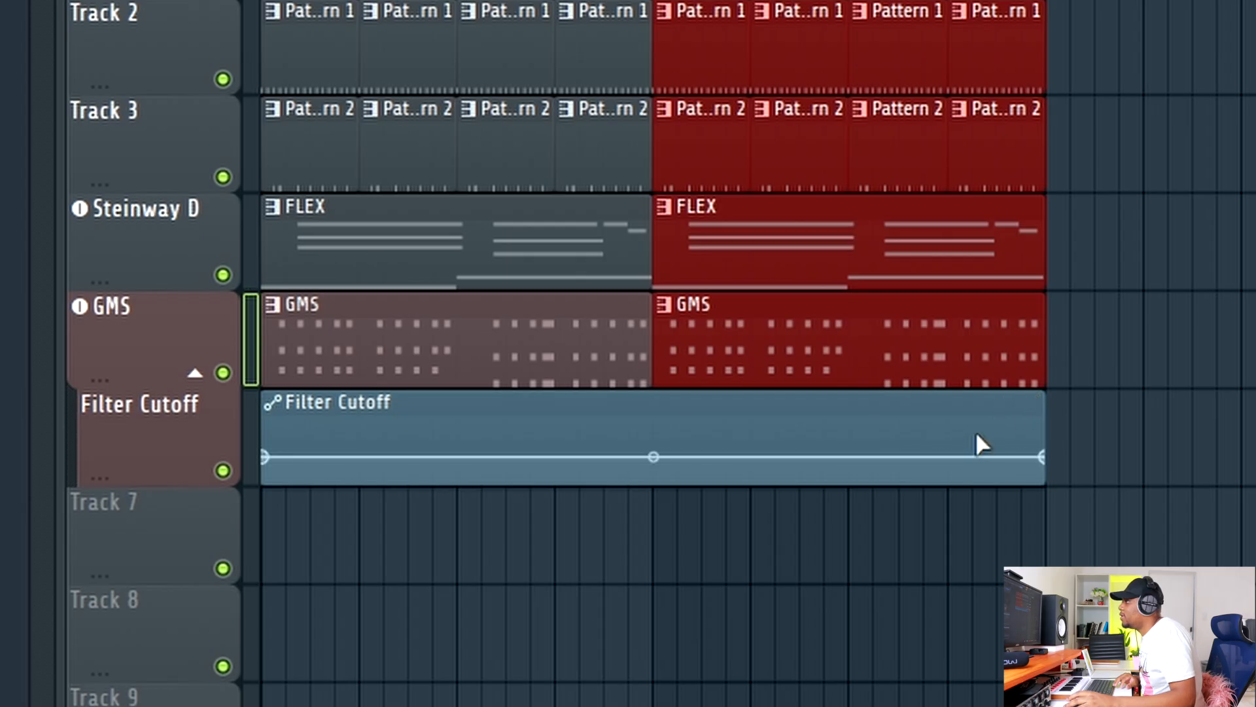
left_click_drag(975, 456, 973, 425)
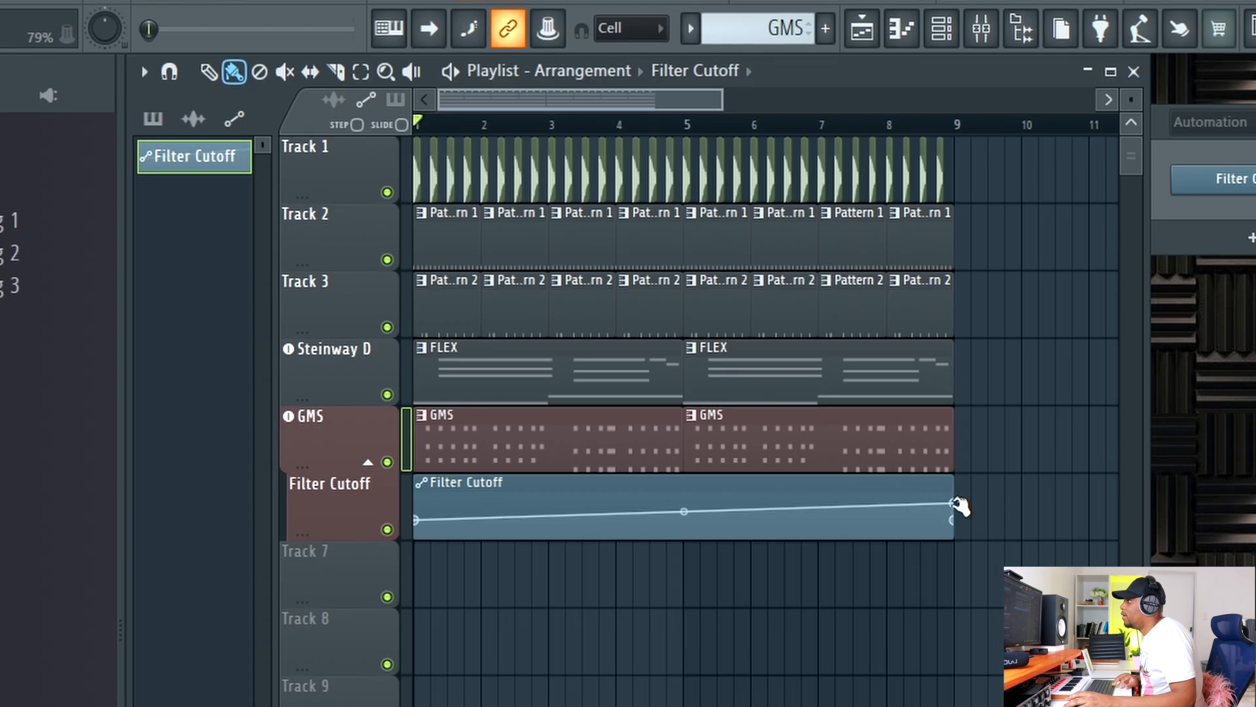
Enlarge the Filter Cutoff automation track and bend its rising line into a curve that climbs faster towards the end
scroll(726, 129, "down", 3)
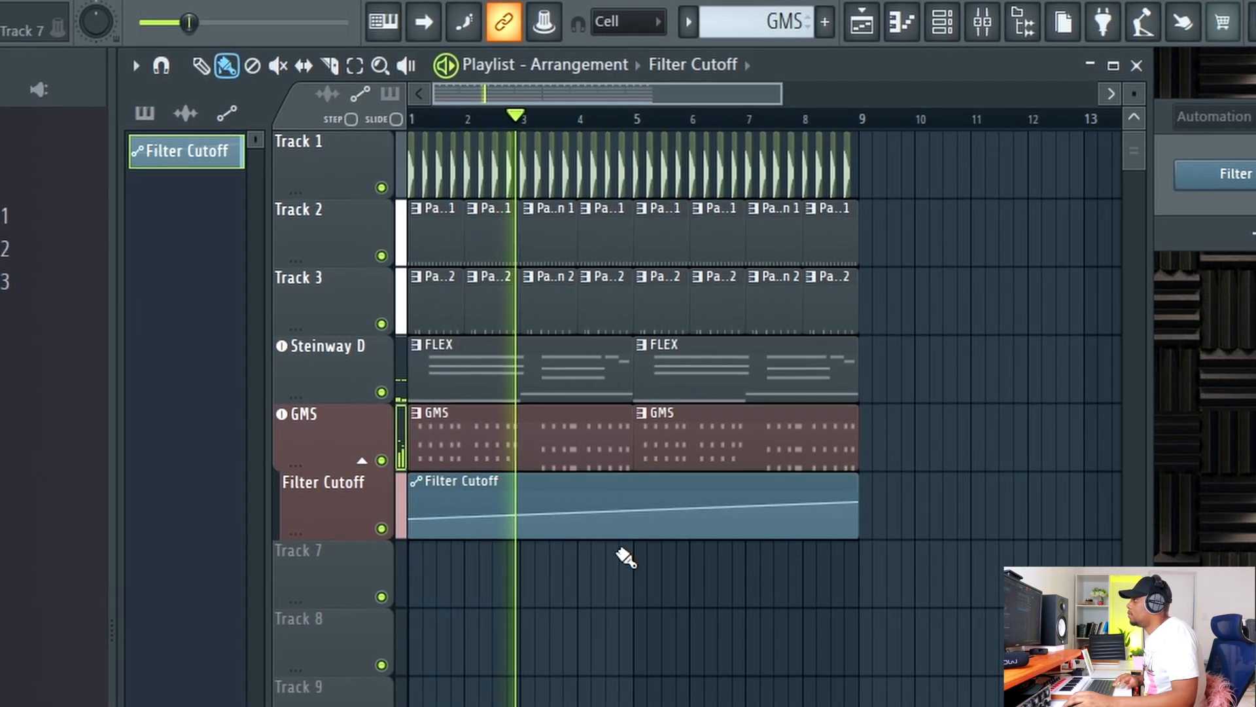
left_click_drag(367, 538, 387, 631)
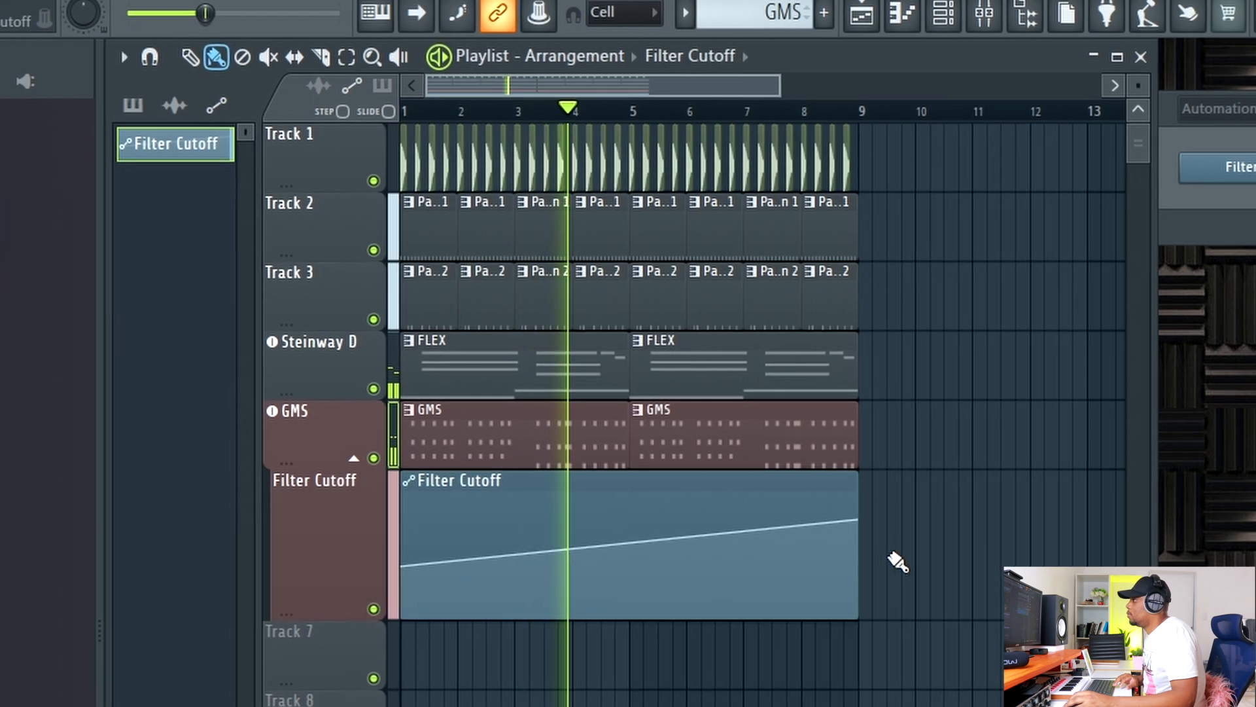
left_click_drag(624, 541, 622, 560)
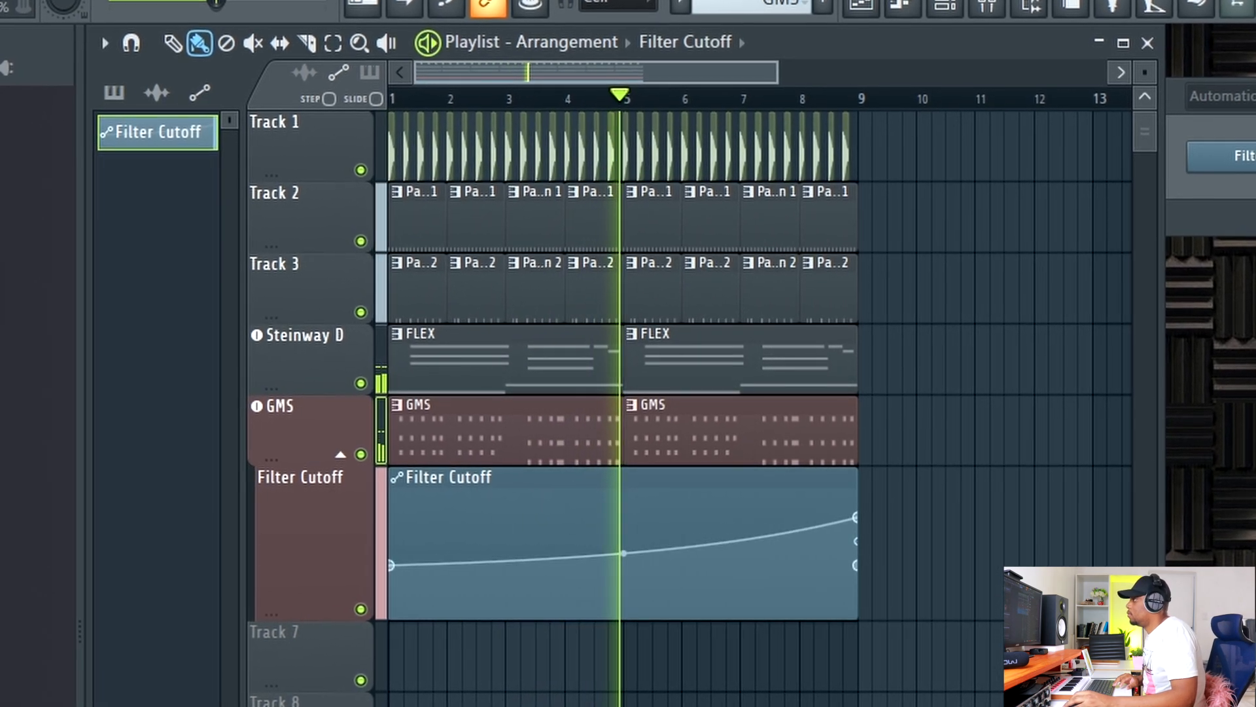
scroll(722, 91, "up", 2)
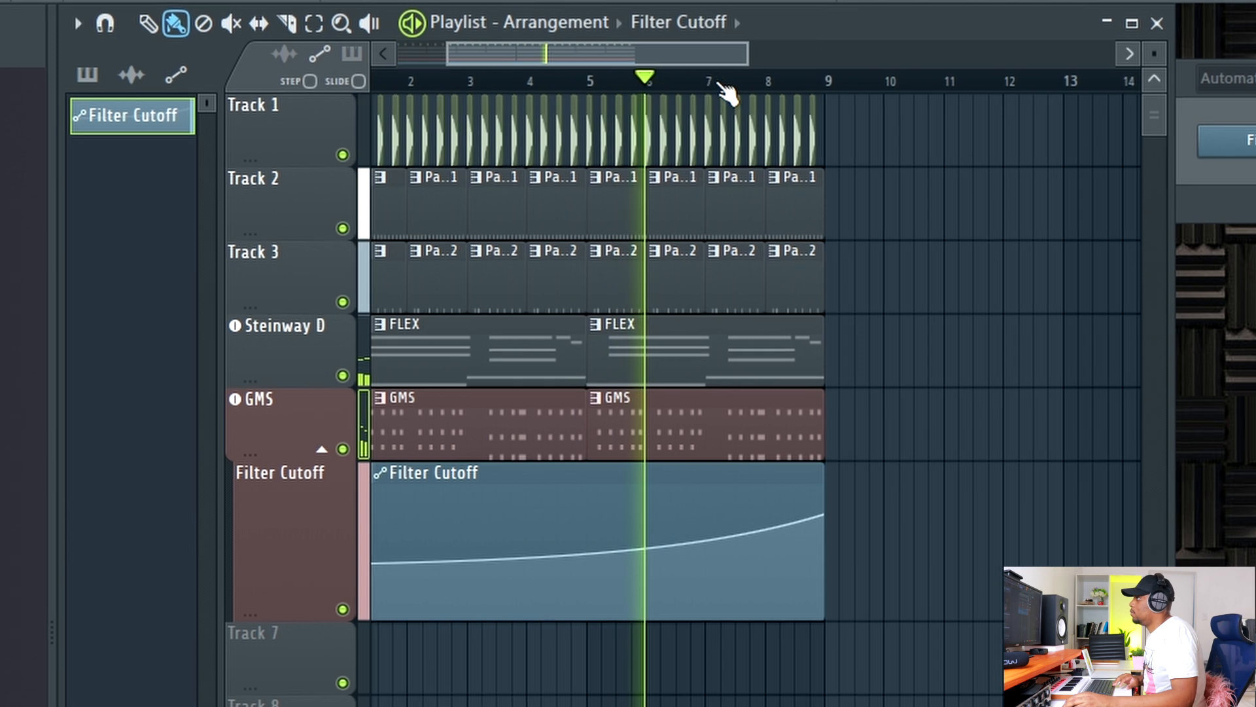
Delete the last three kick hits of bar 8 on Track 1 and stop the playback
left_click_drag(693, 58, 456, 86)
right_click(1066, 117)
right_click(1043, 116)
right_click(1021, 117)
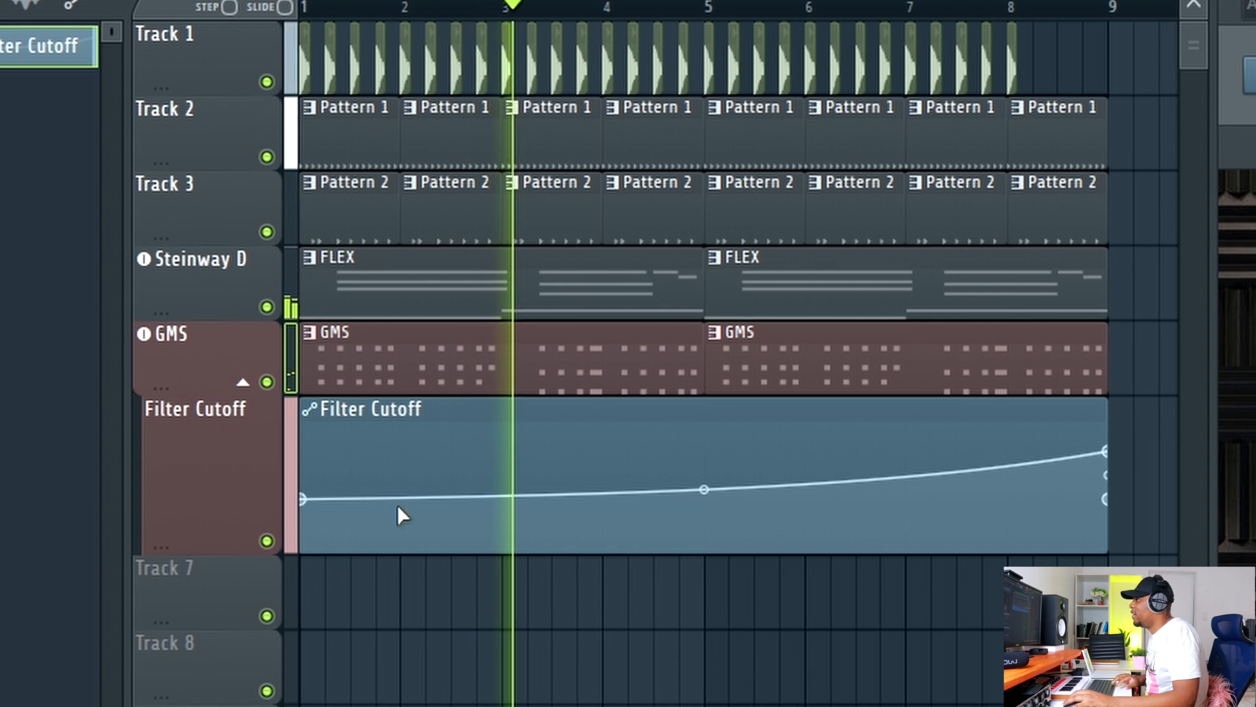
key("space")
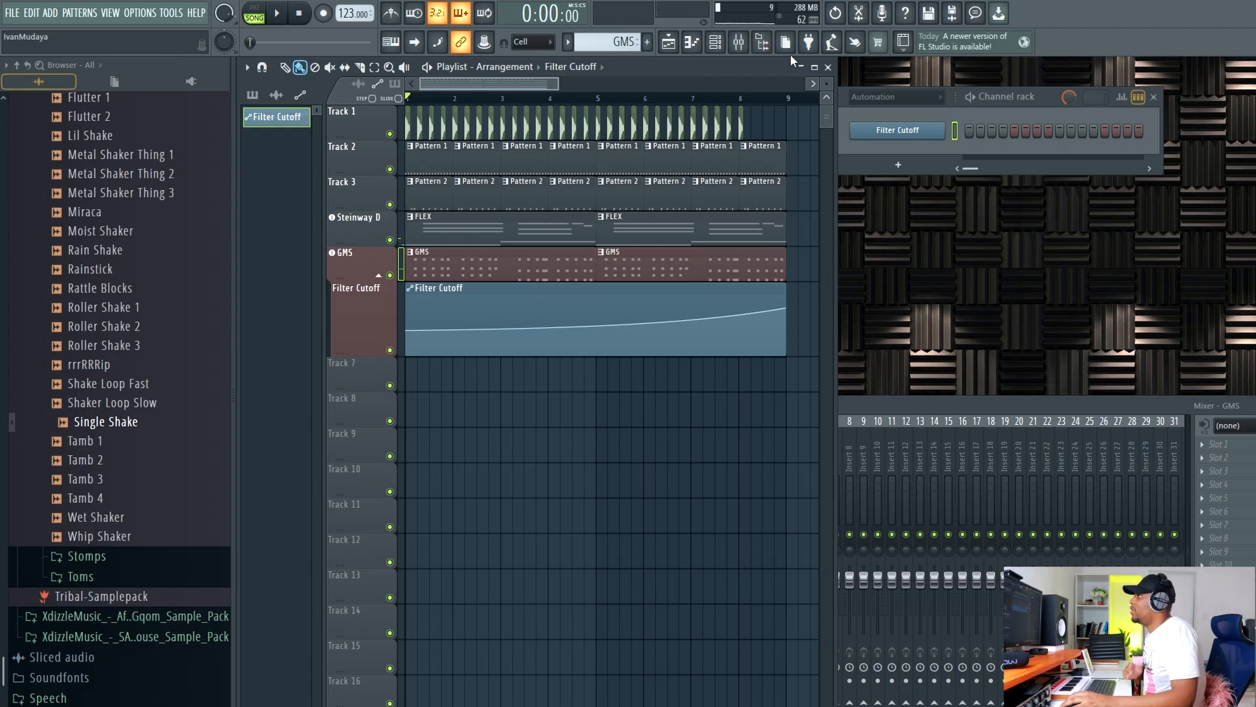
Add a FLEX instrument on Track 7 and load the Brazilian Flow preset from the Olbaid Bass Utopia pack
left_click(808, 42)
left_click_drag(418, 219, 364, 374)
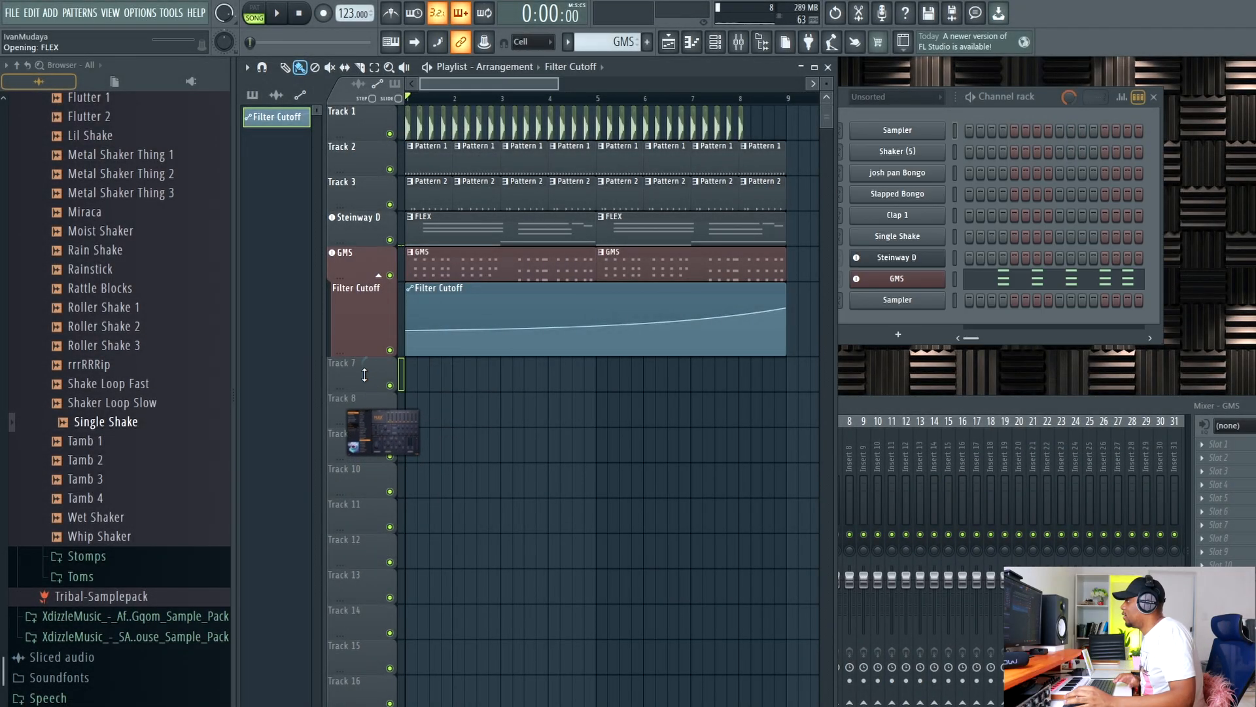
left_click_drag(392, 127, 522, 134)
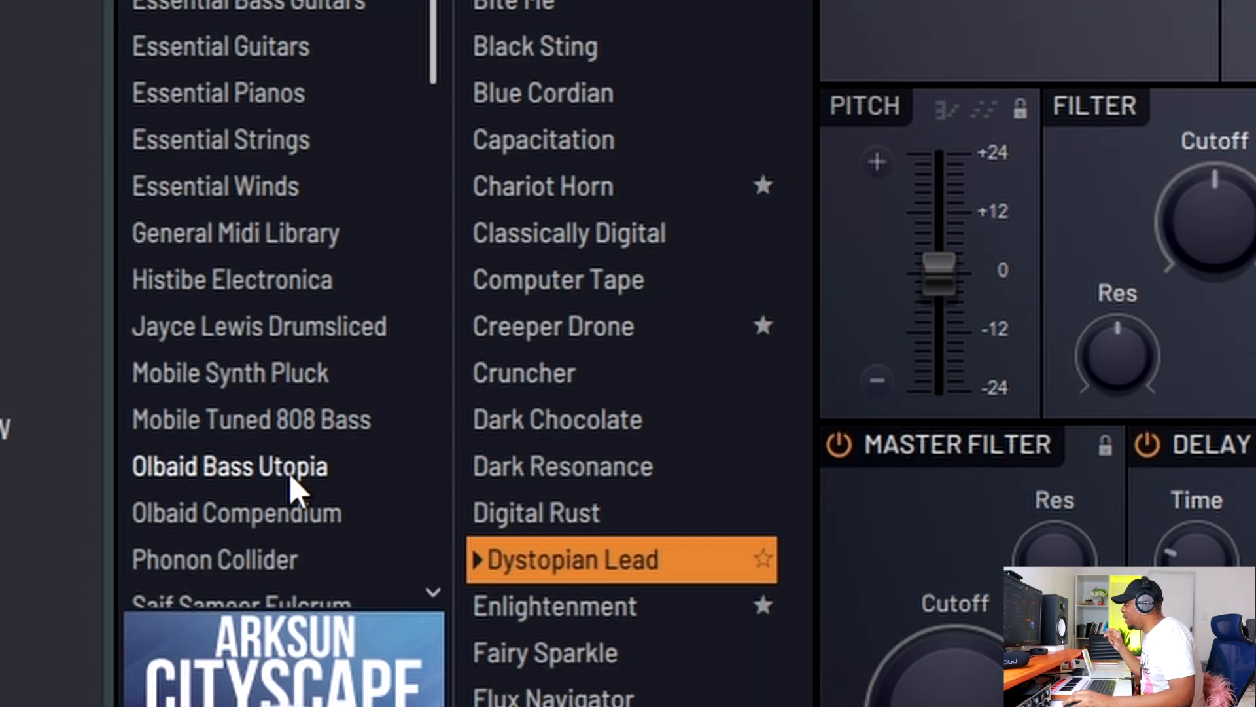
left_click(254, 416)
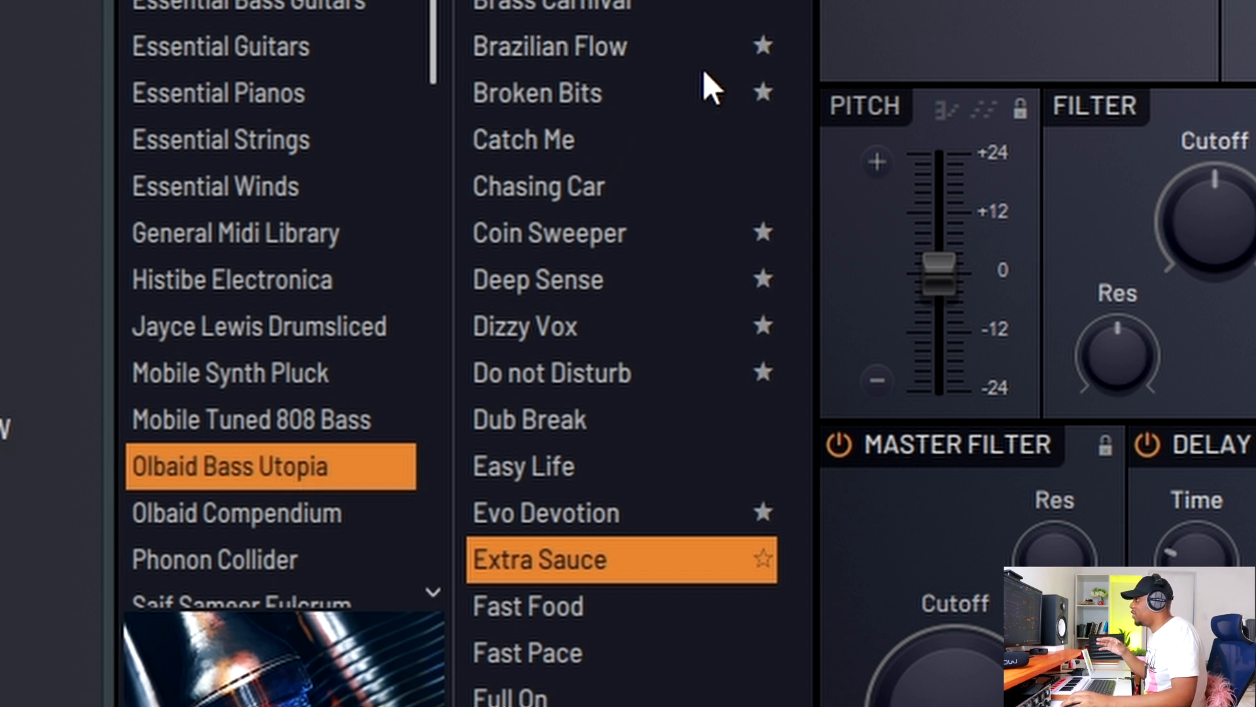
left_click(574, 54)
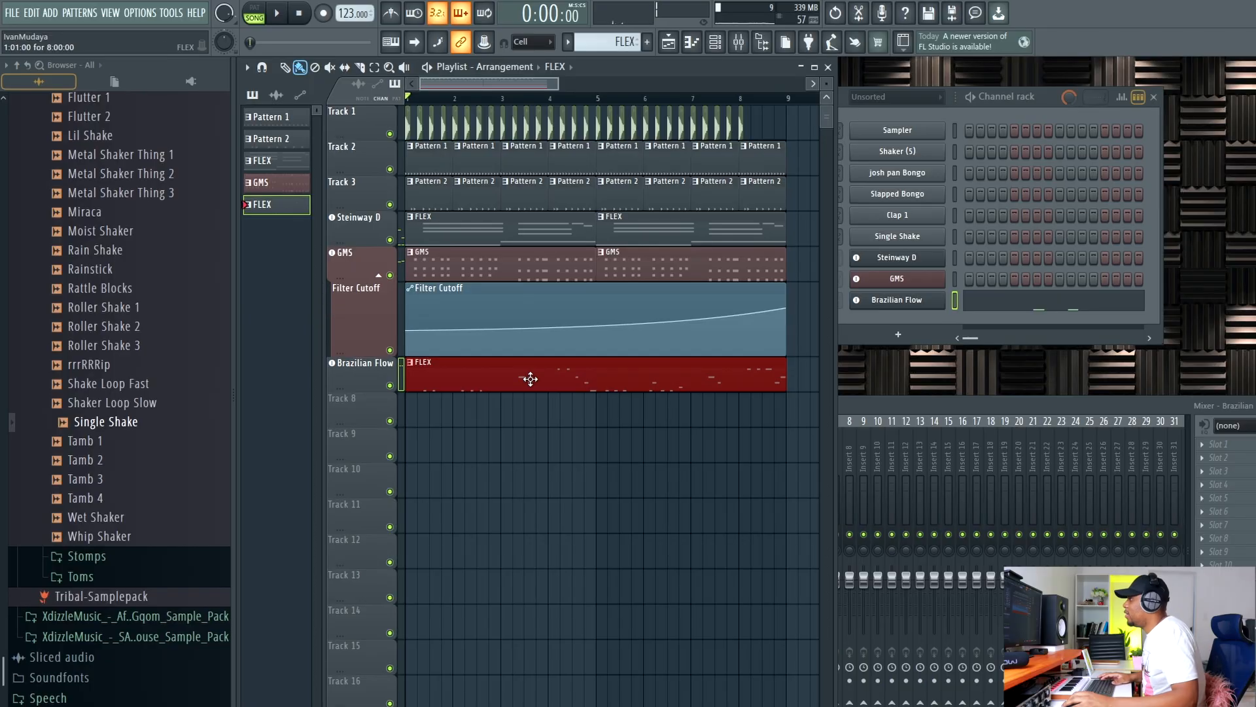
Quantize the notes of the Brazilian Flow bass clip in the piano roll
double_click(530, 379)
key("alt+q")
key("Return")
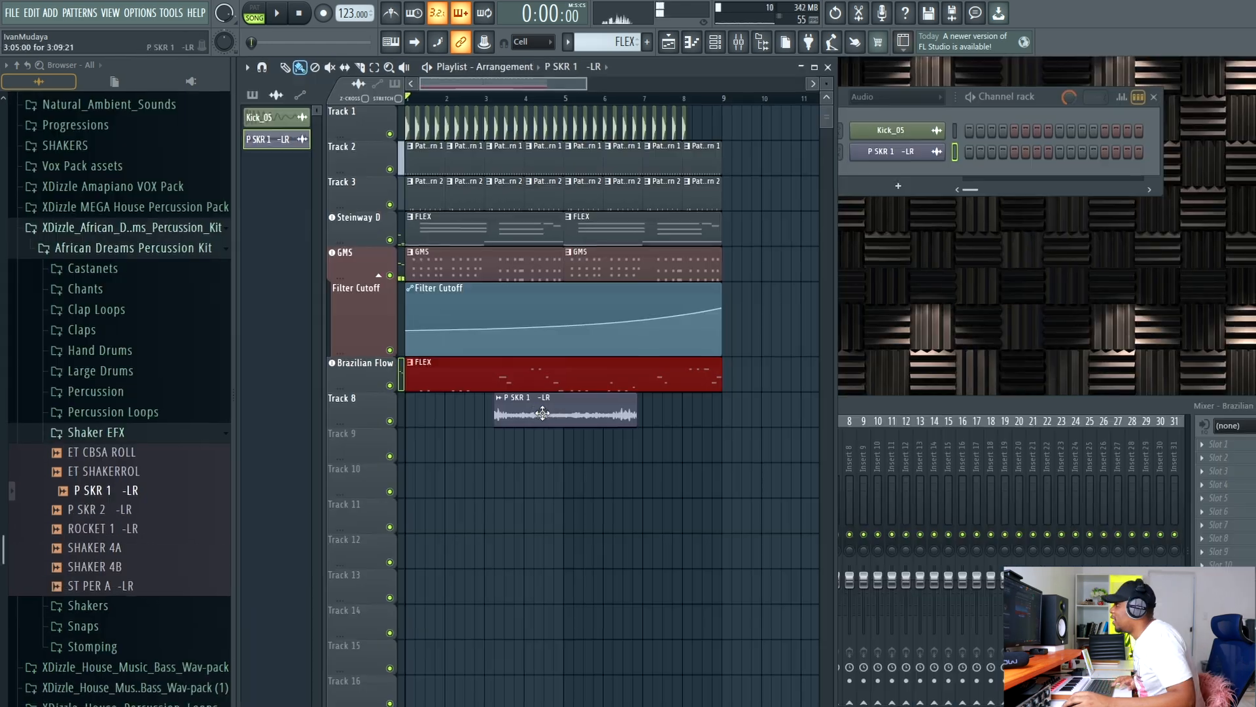
Time-stretch the P SKR 1 shaker sample to four bars, lower its volume to about 30% and play the arrangement
double_click(518, 416)
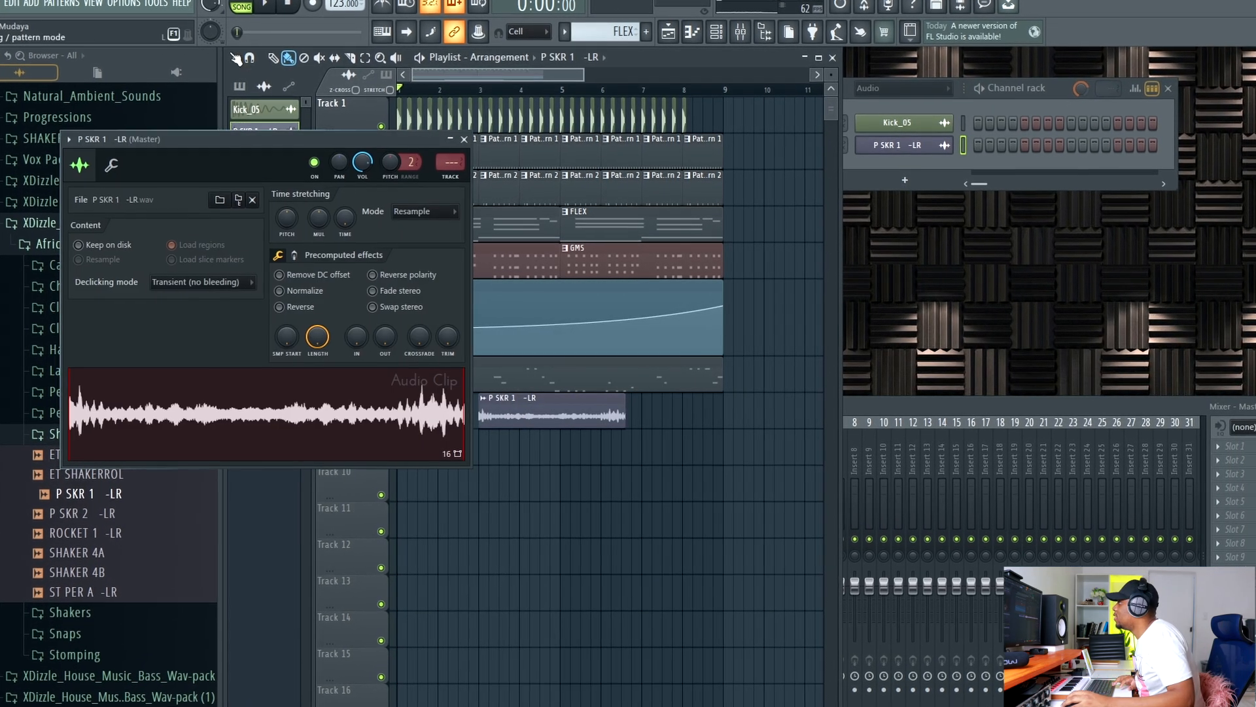
left_click_drag(345, 219, 336, 208)
mouse_move(355, 157)
left_mouse_down()
mouse_move(355, 173)
mouse_move(344, 164)
left_mouse_up()
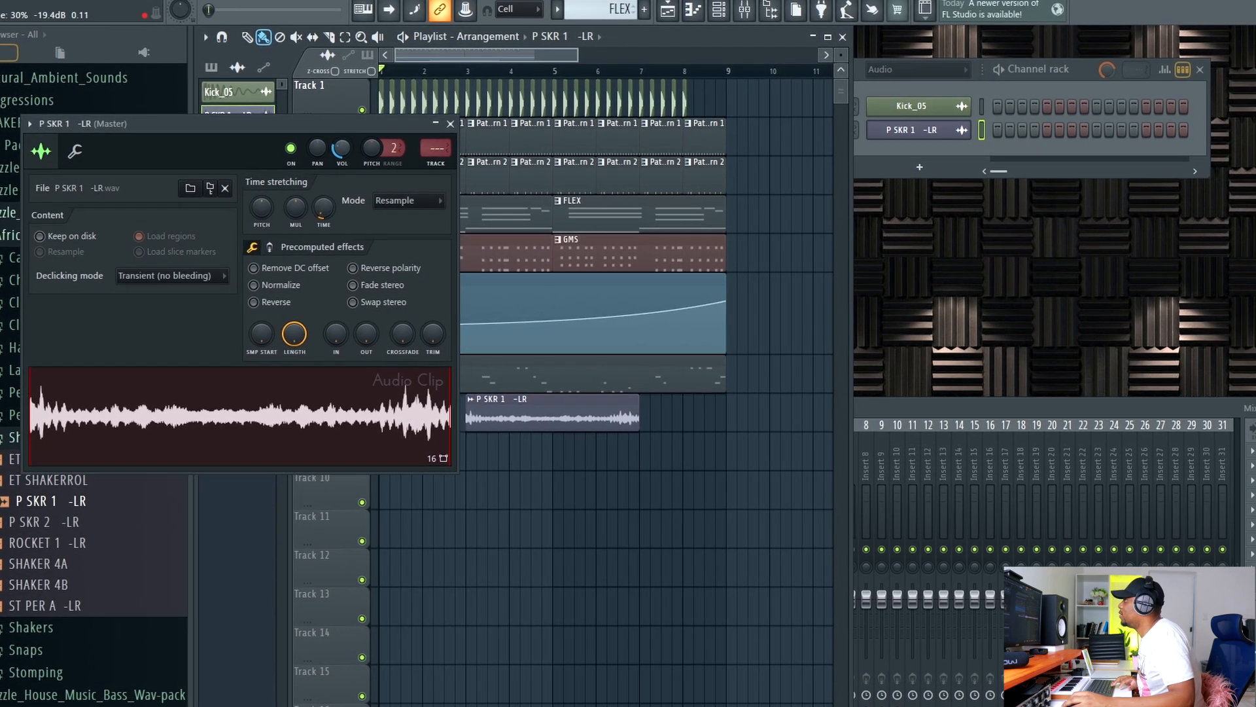
left_click(442, 74)
key("space")
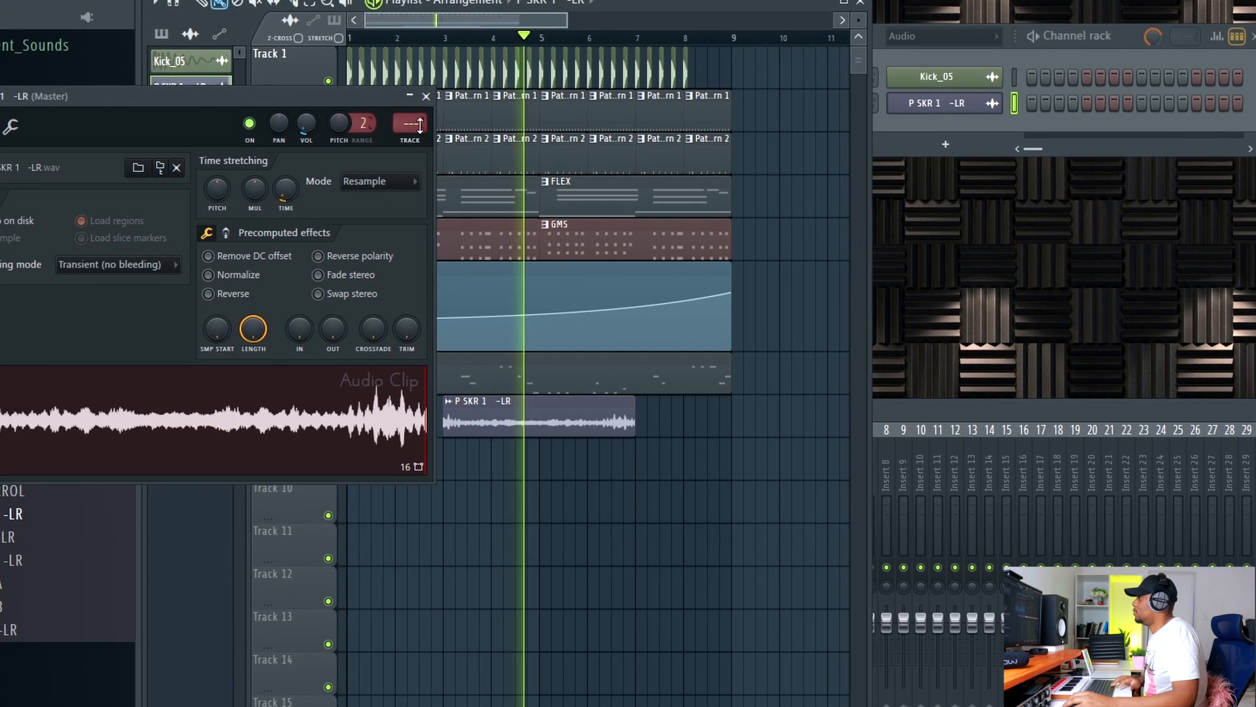
key("space")
left_click(428, 98)
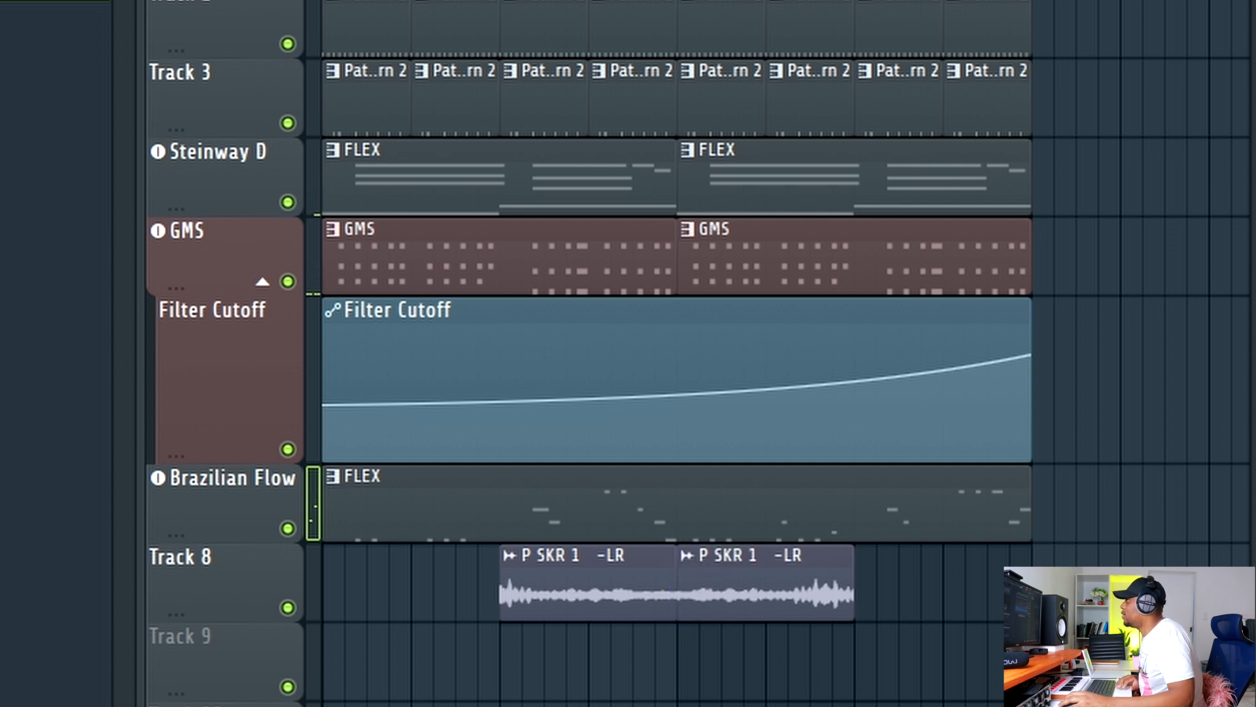
Delete the second half of the P SKR 1 clip and load Fruity Delay 3 on its mixer track 5
right_click(726, 602)
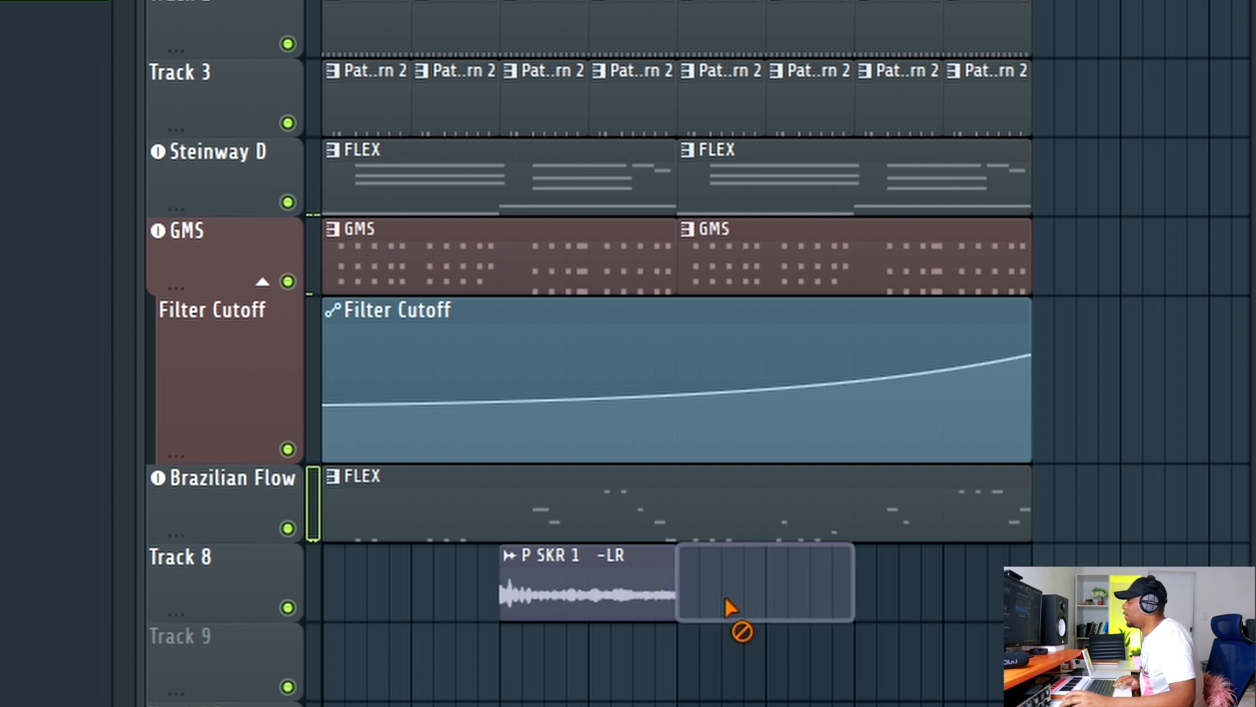
double_click(571, 573)
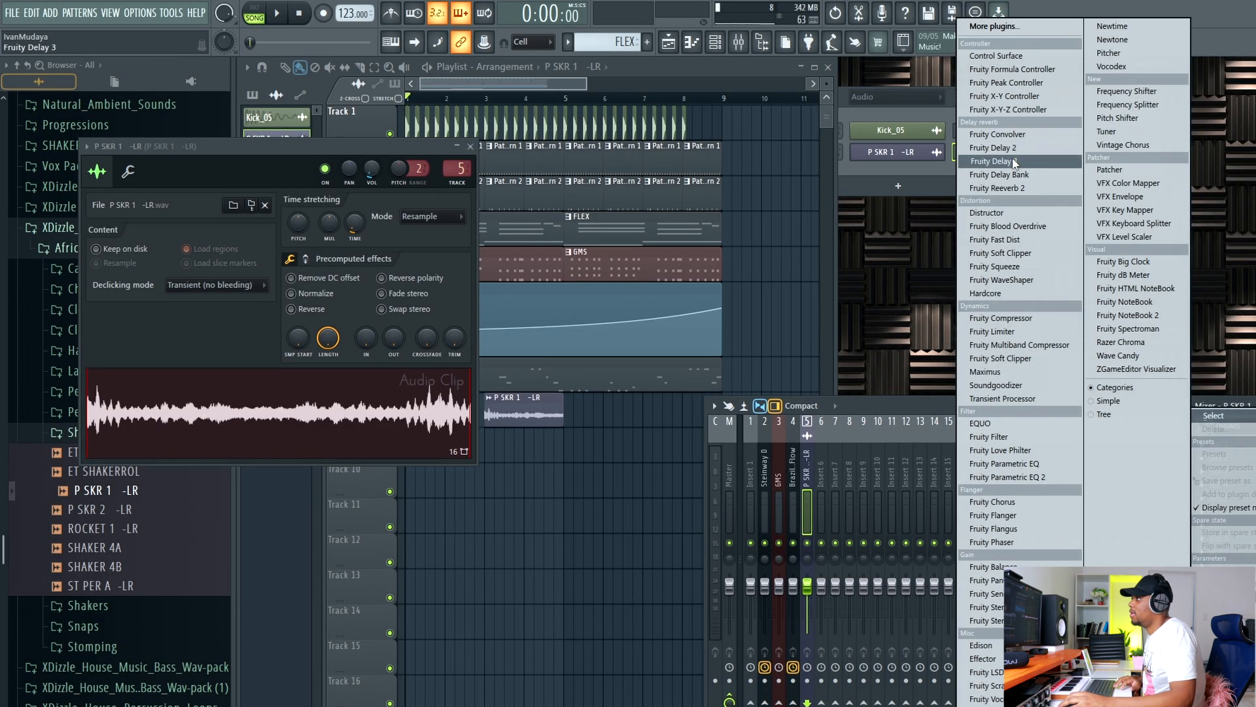
left_click(1014, 162)
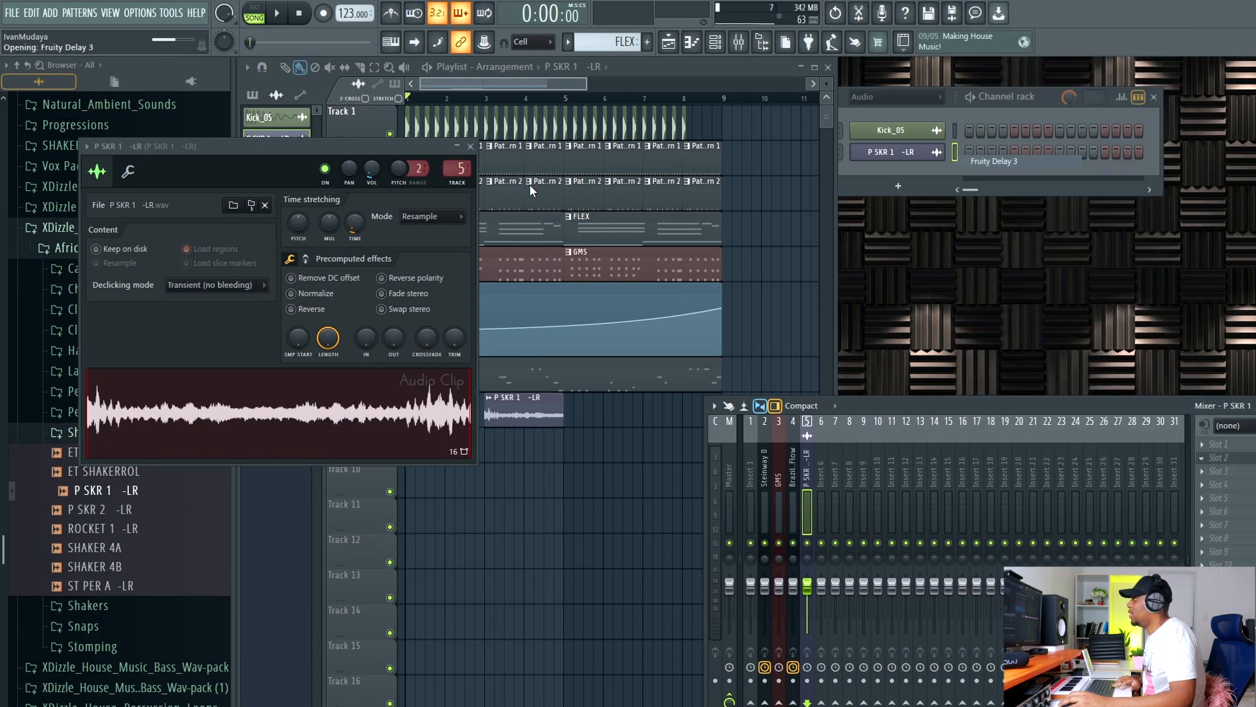
left_click(623, 165)
left_click(470, 146)
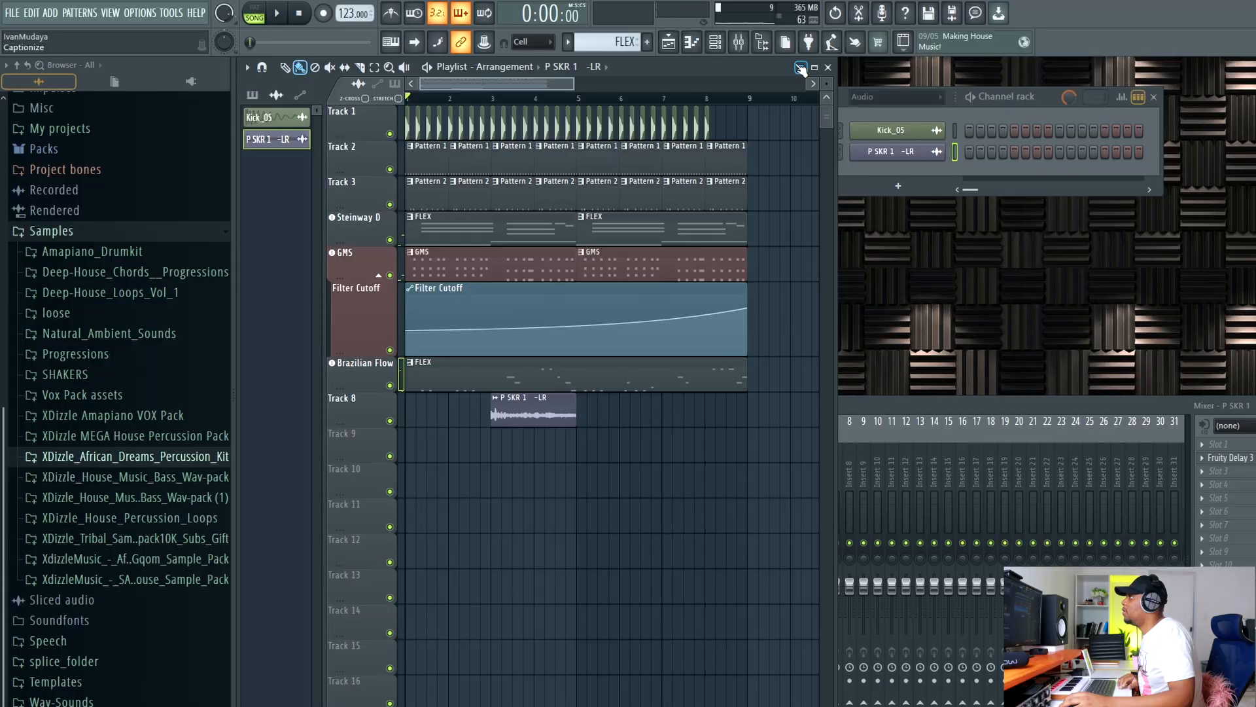
Add a Morphine synthesizer on Track 9 and load the PAD FM Pad NUC preset from the Pads & Atmos bank
key("F8")
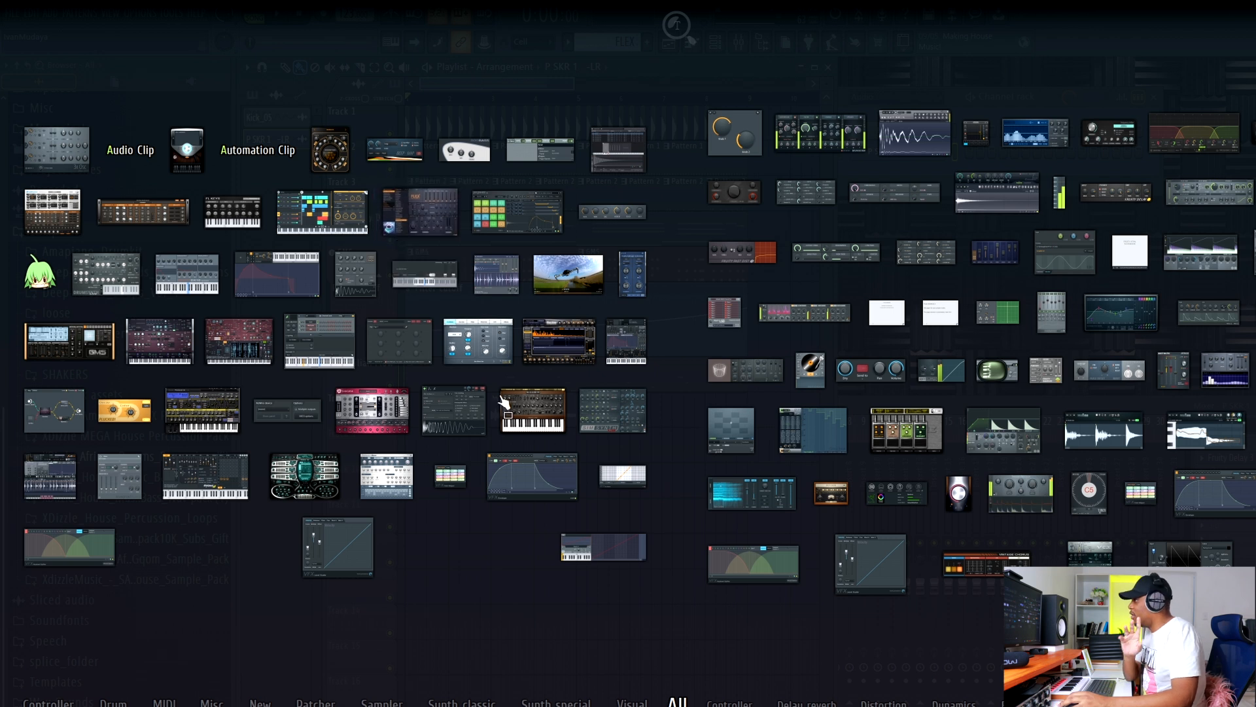
left_click_drag(563, 344, 376, 437)
left_click(222, 208)
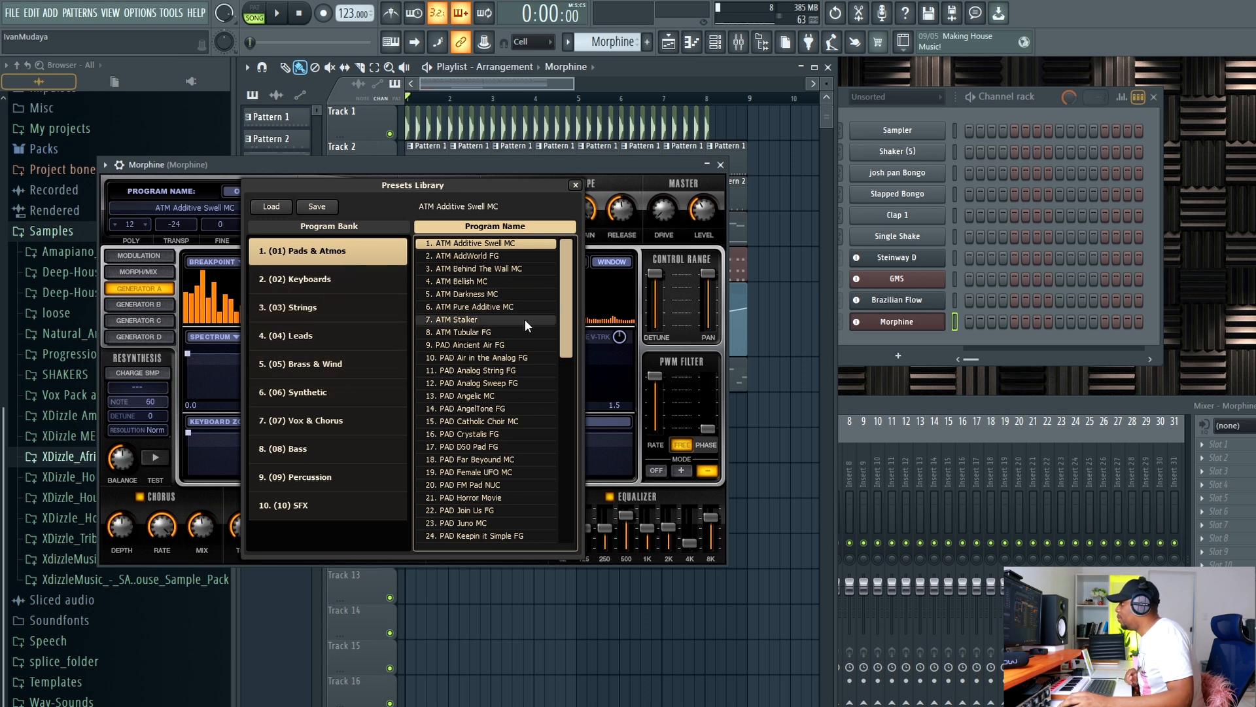
left_click(485, 357)
left_click(492, 484)
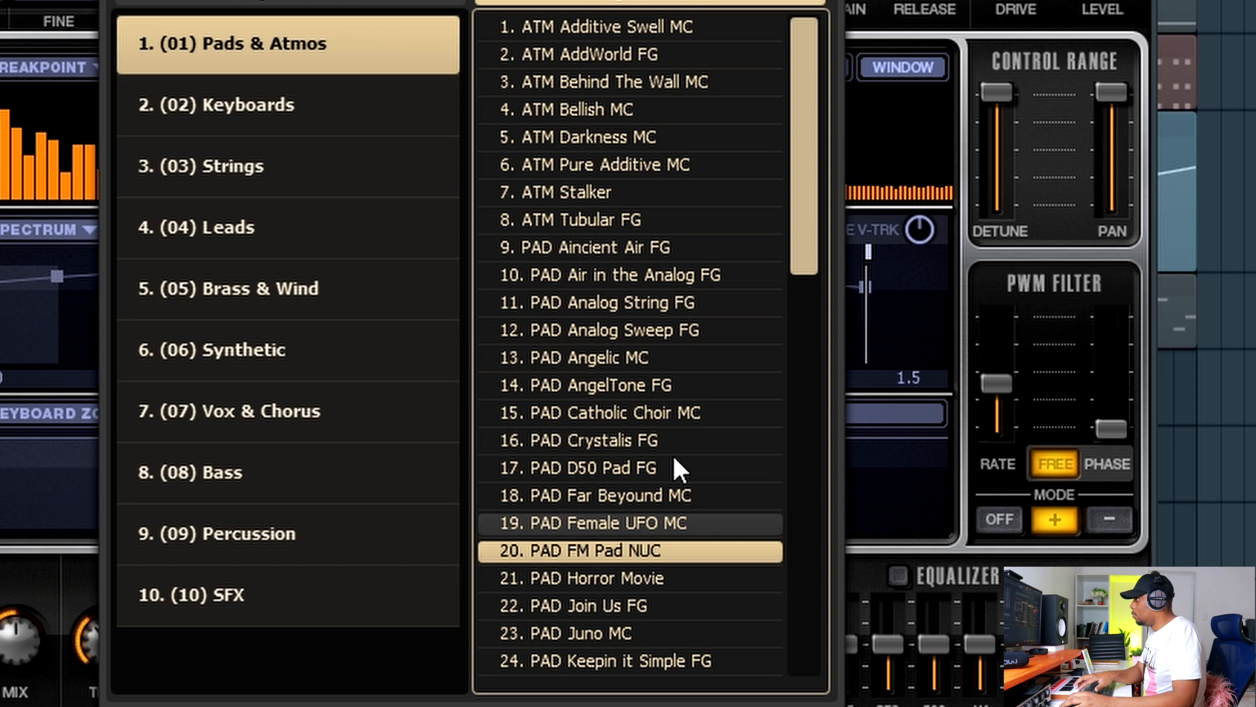
left_click(821, 1)
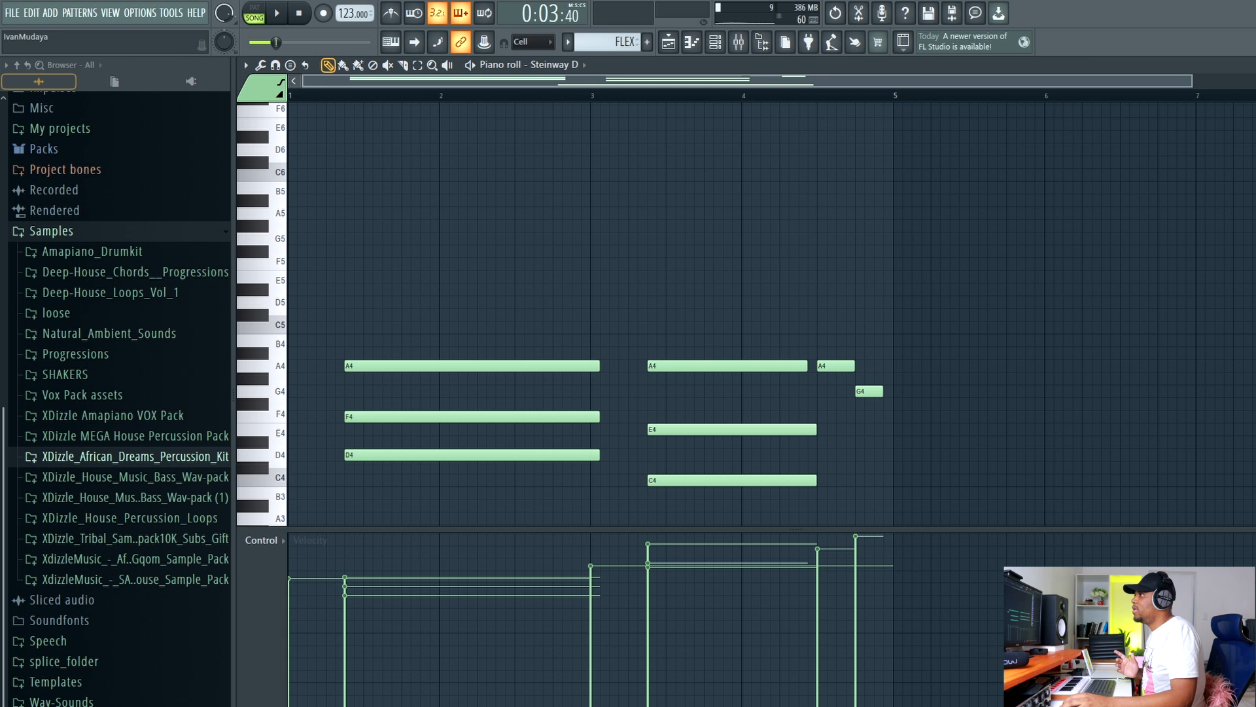
Paste the copied Steinway D notes into the Morphine channel of the Morphine pattern and open them in the piano roll
key("Escape")
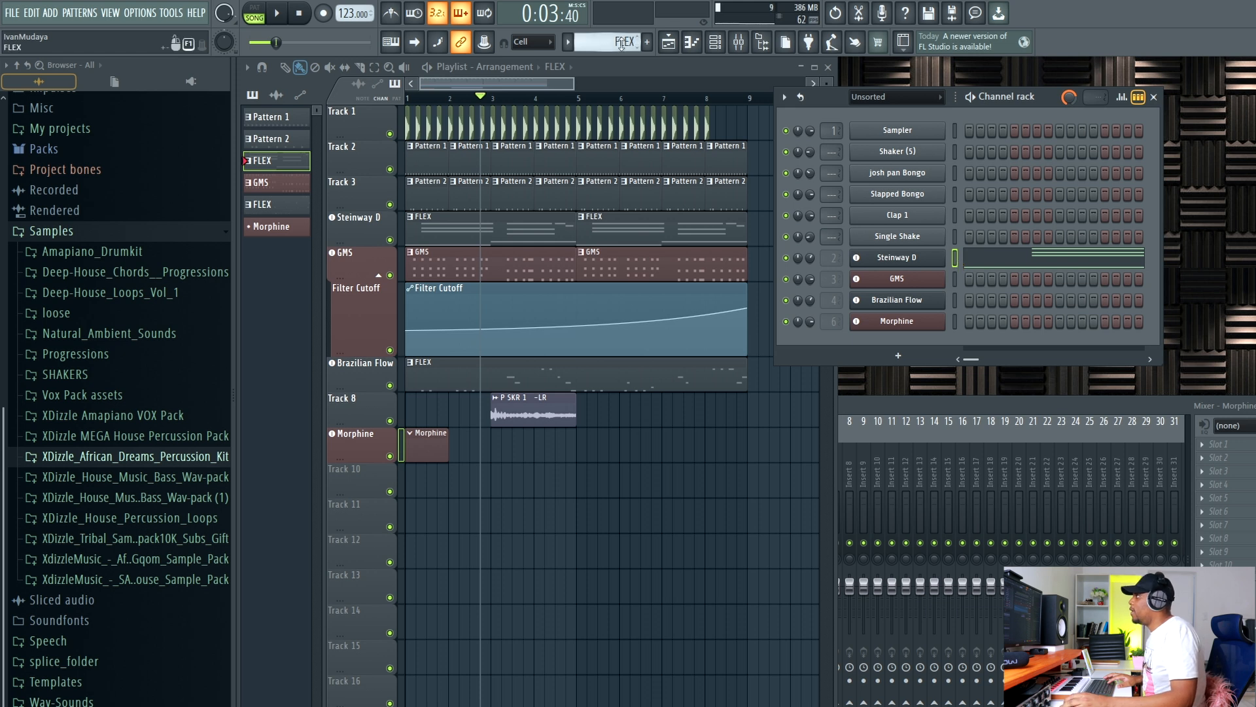
scroll(622, 43, "down", 3)
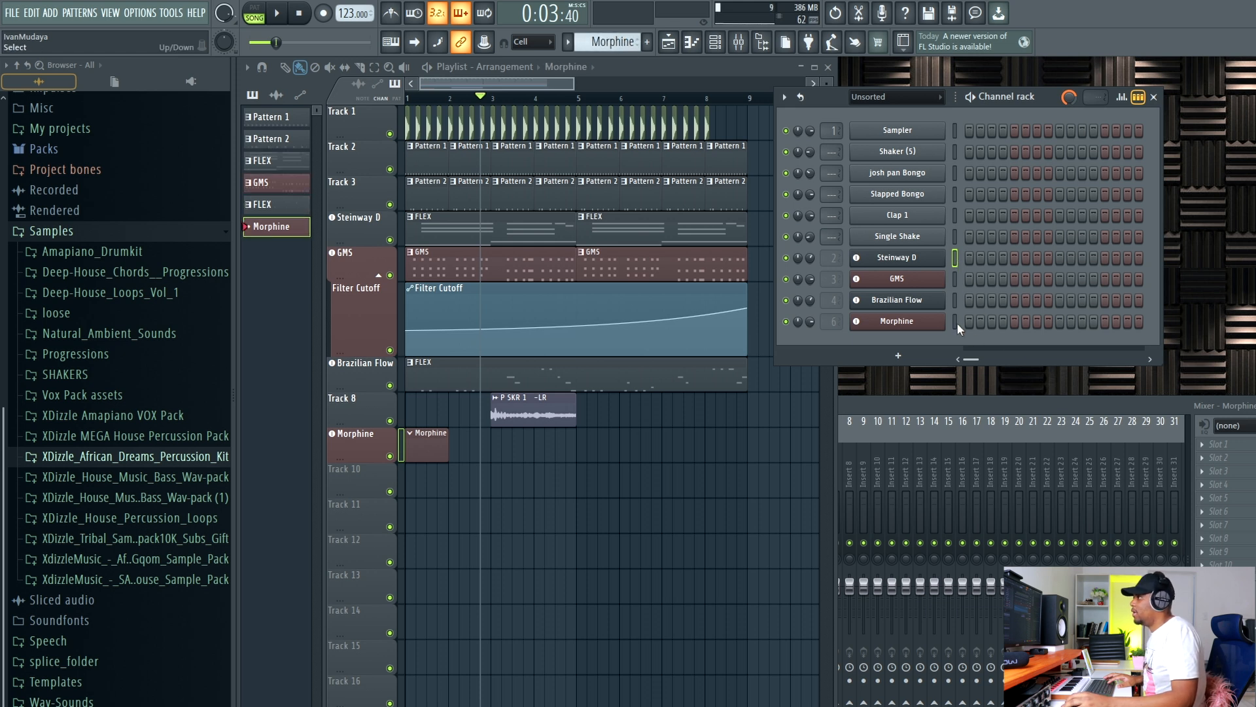
key("ctrl+v")
left_click(1040, 320)
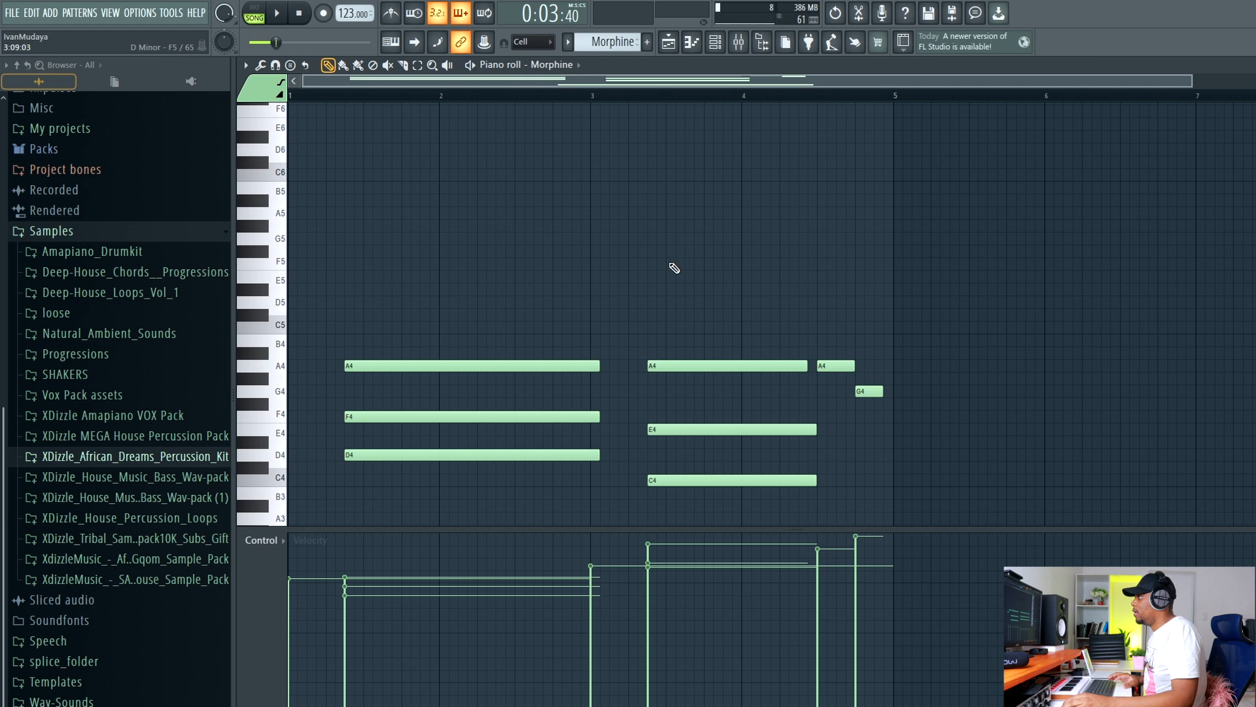
Extend the first Morphine chord's A4, F4 and D4 notes to fill bars 1 and 2 completely
scroll(556, 132, "down", 5)
scroll(560, 98, "down", 2)
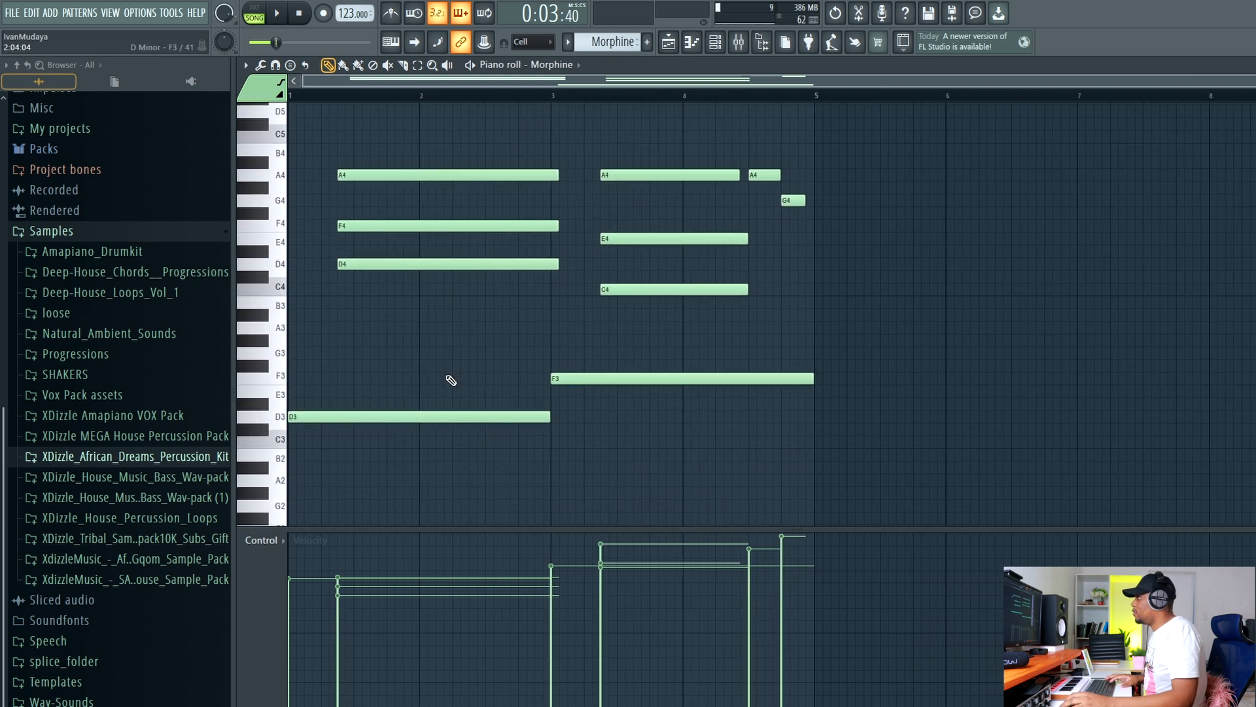
left_click_drag(411, 314, 355, 187)
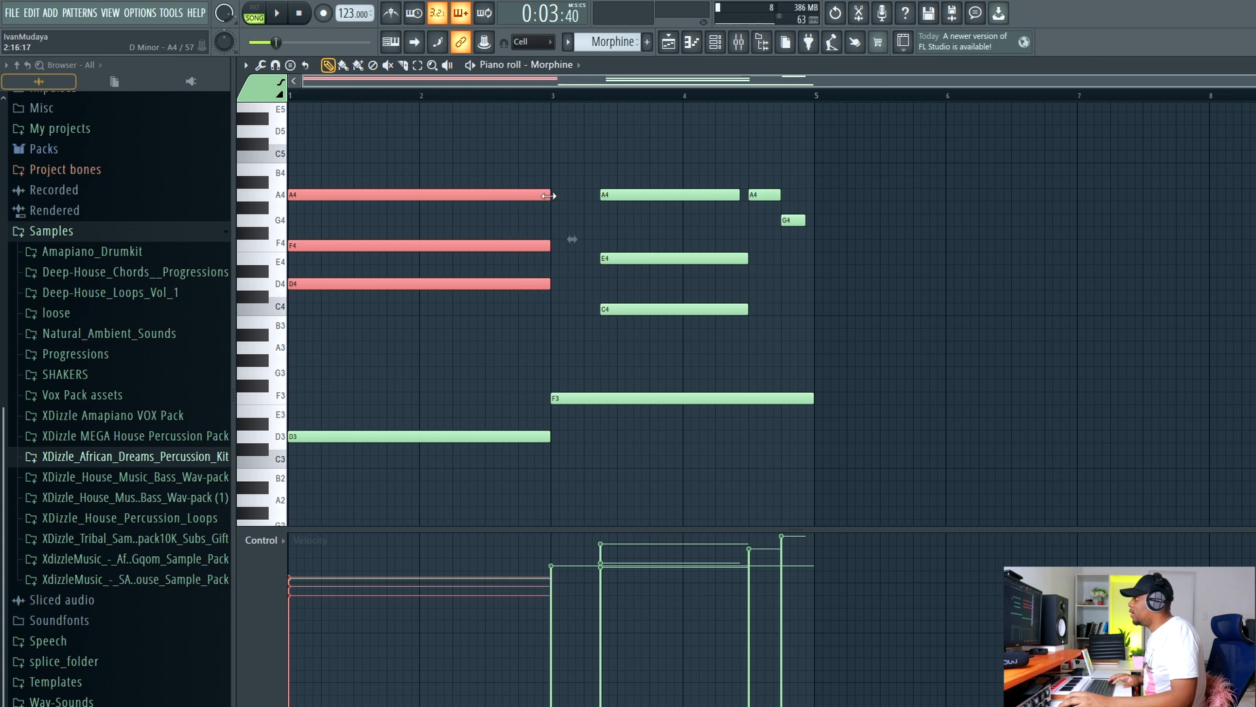
Delete the short A4 and G4 notes and extend the A4, E4 and C4 chord to fill bars 3 and 4
right_click(778, 197)
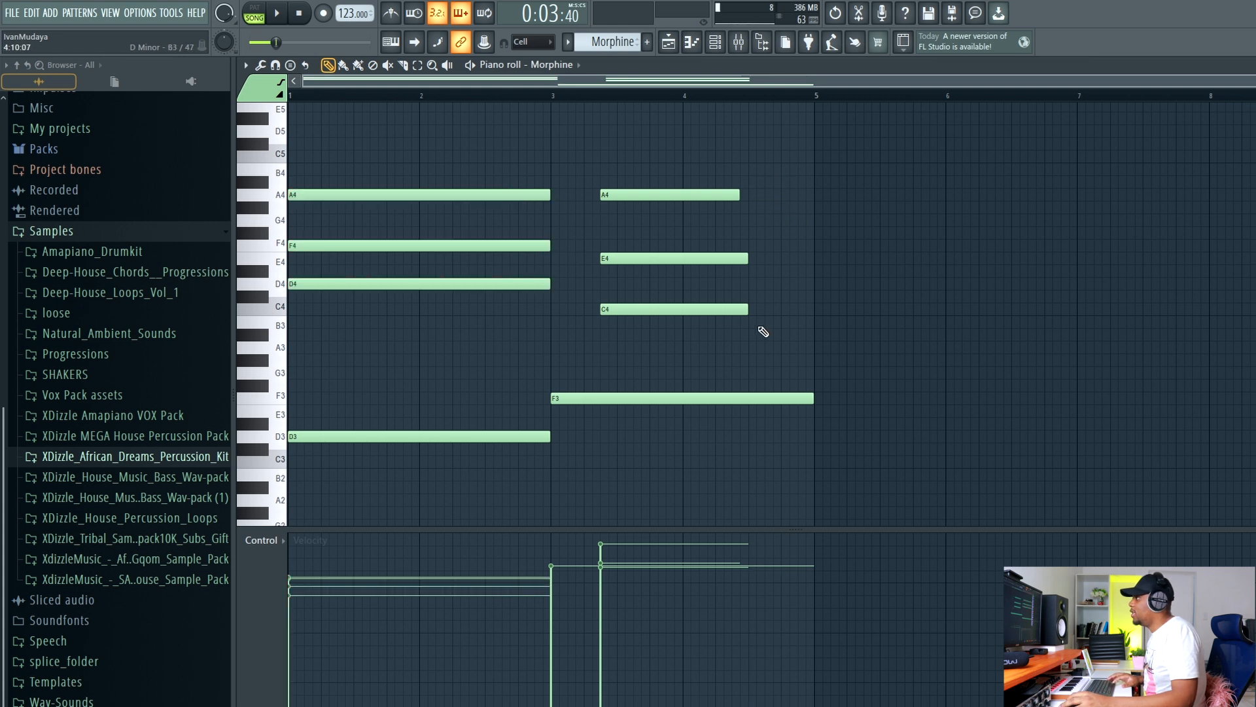
left_click_drag(776, 350, 665, 172)
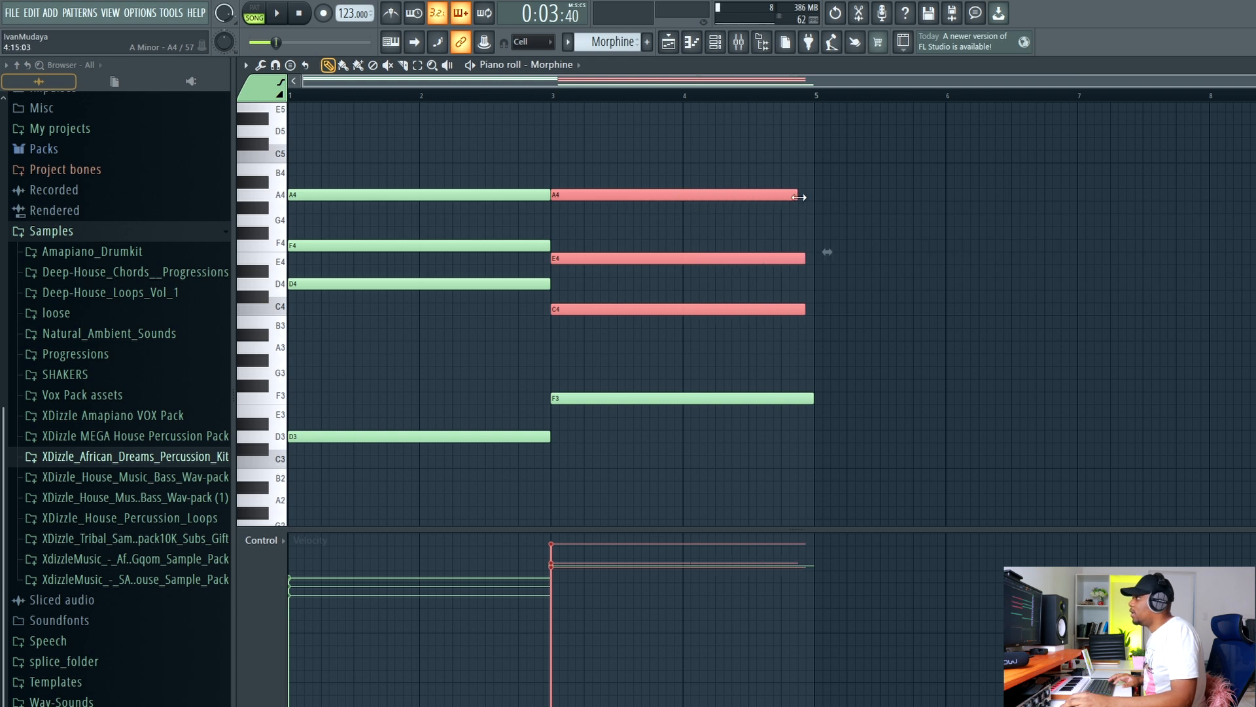
left_click(813, 213)
right_click(812, 213)
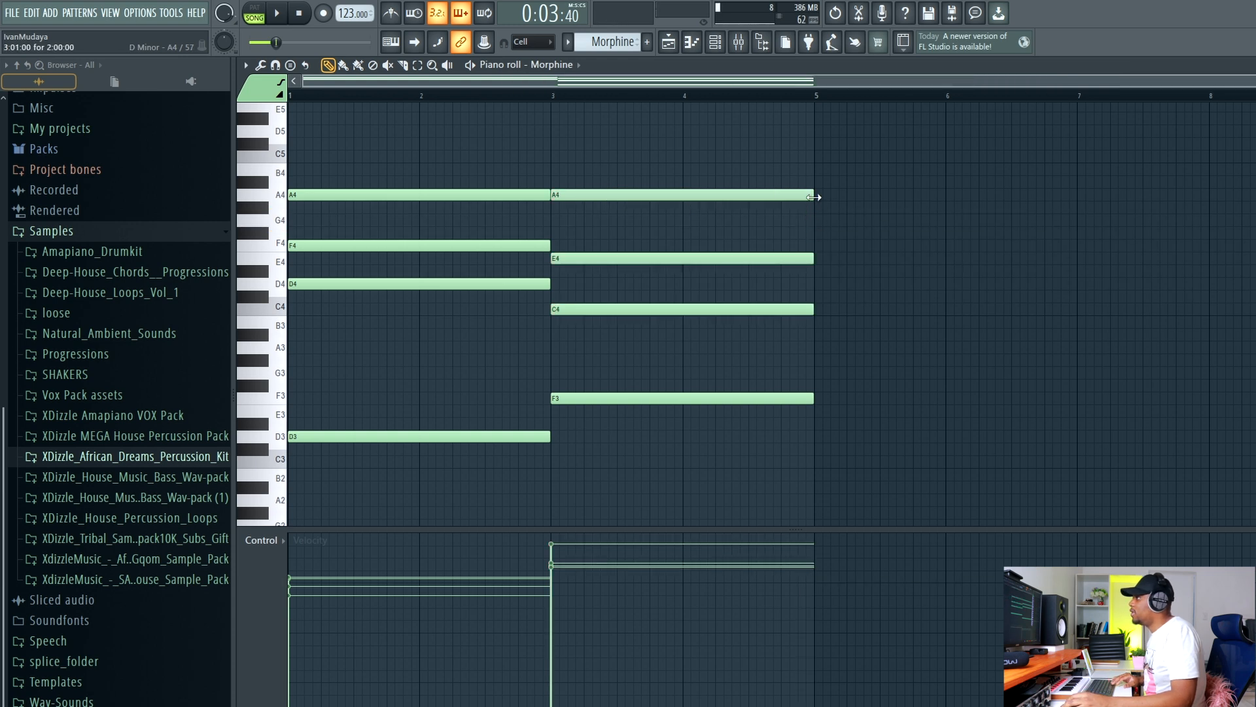
key("space")
left_click_drag(310, 578, 594, 602)
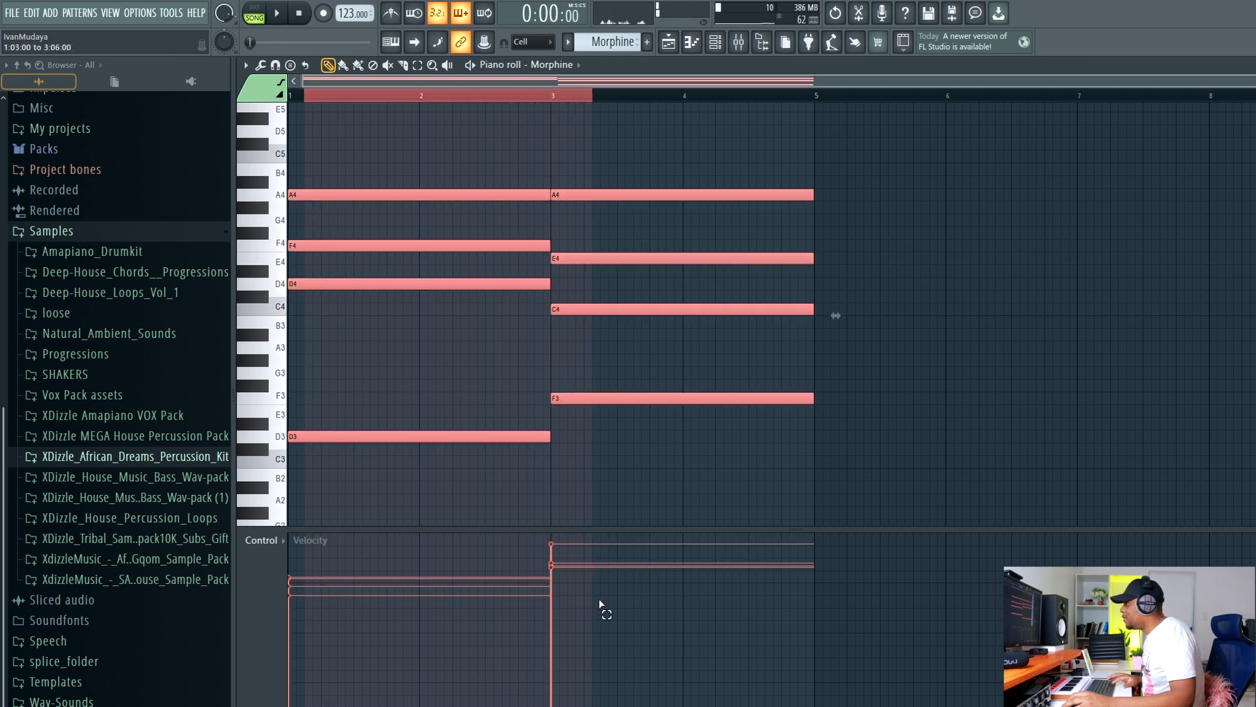
left_click(571, 500)
right_click(570, 501)
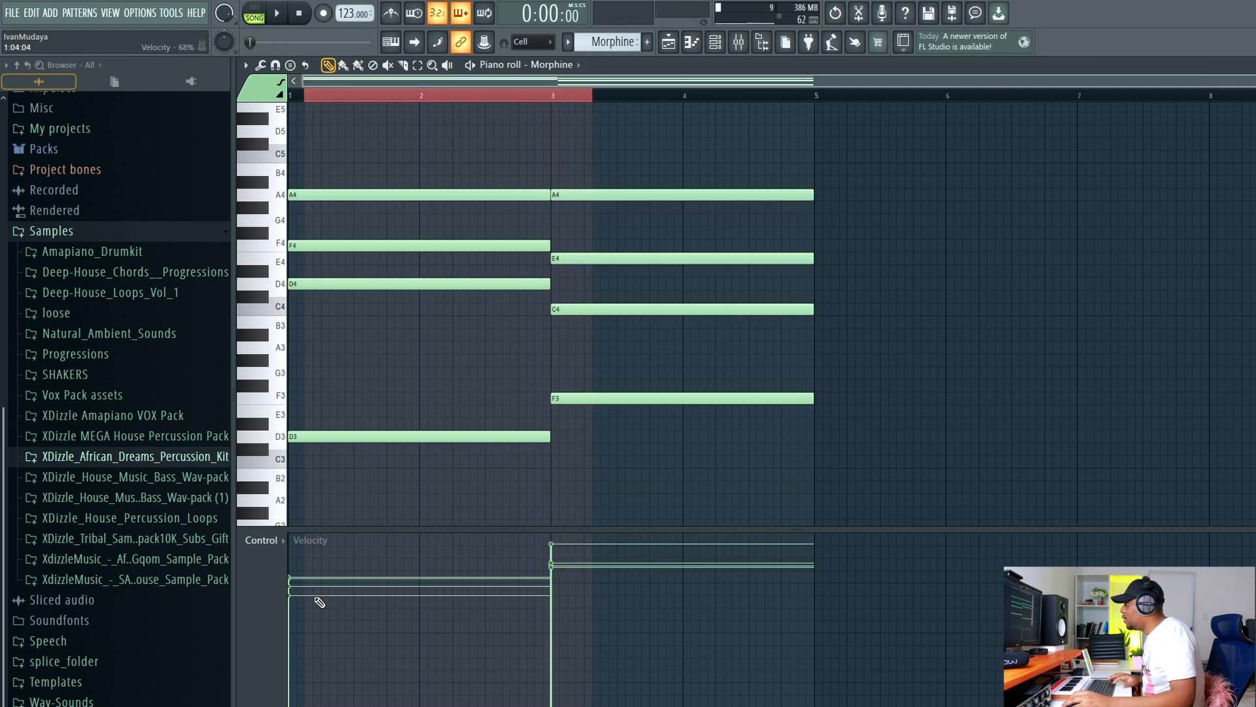
left_click_drag(320, 602, 559, 594)
left_click(323, 97)
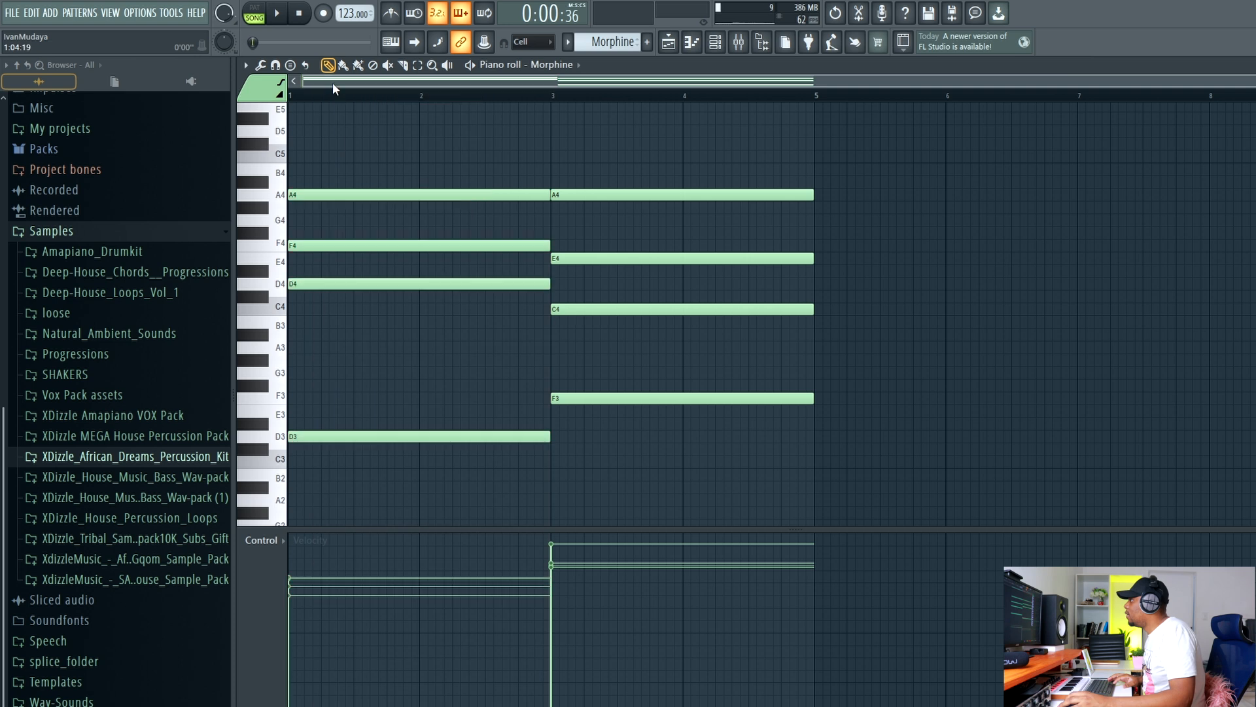
Level the velocities of all Morphine notes to one common value
left_click_drag(294, 580, 431, 576)
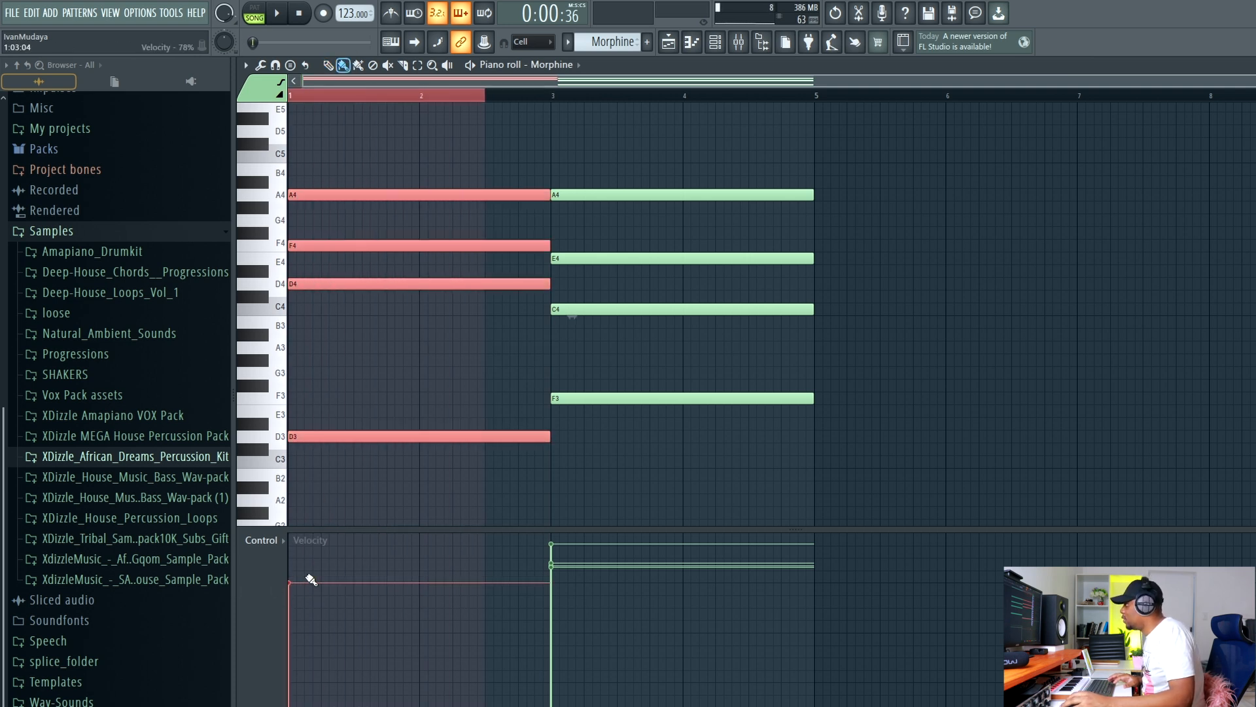
left_click_drag(306, 579, 659, 584)
left_click_drag(297, 585, 628, 608)
left_click(557, 584)
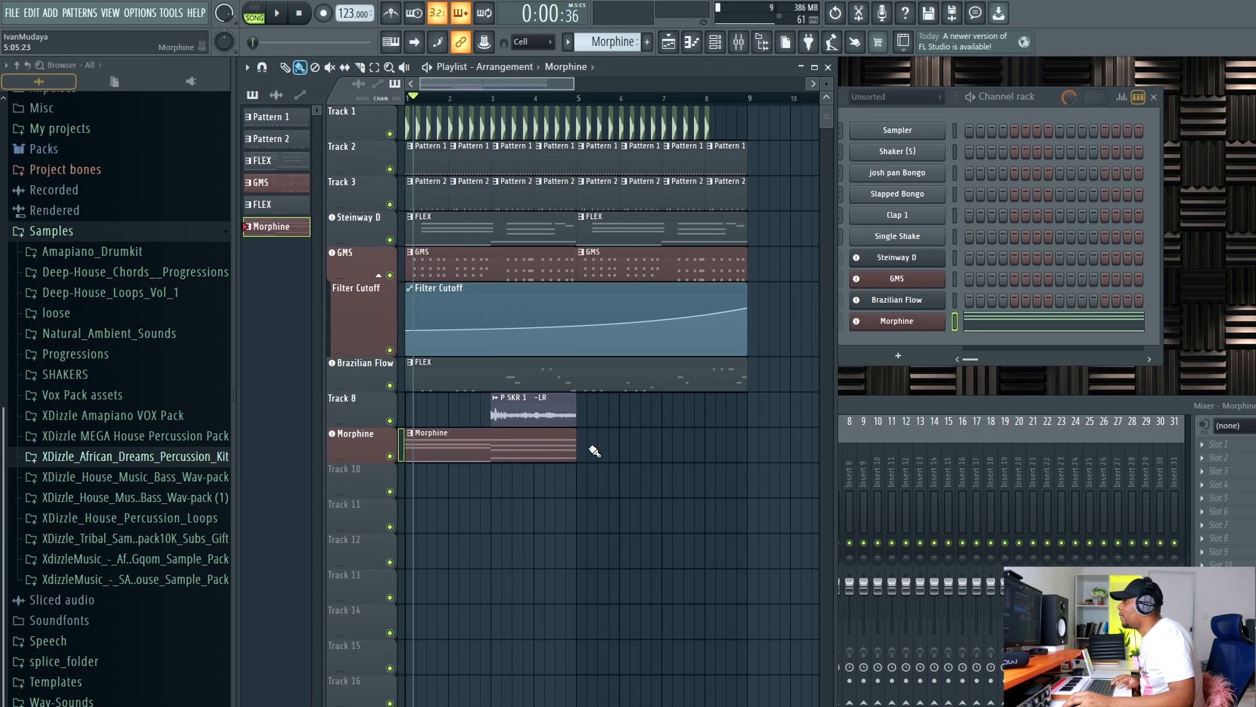
Place a second Morphine clip at bar 5 and load Effector with its dUCK preset on the Morphine mixer track
left_click(912, 405)
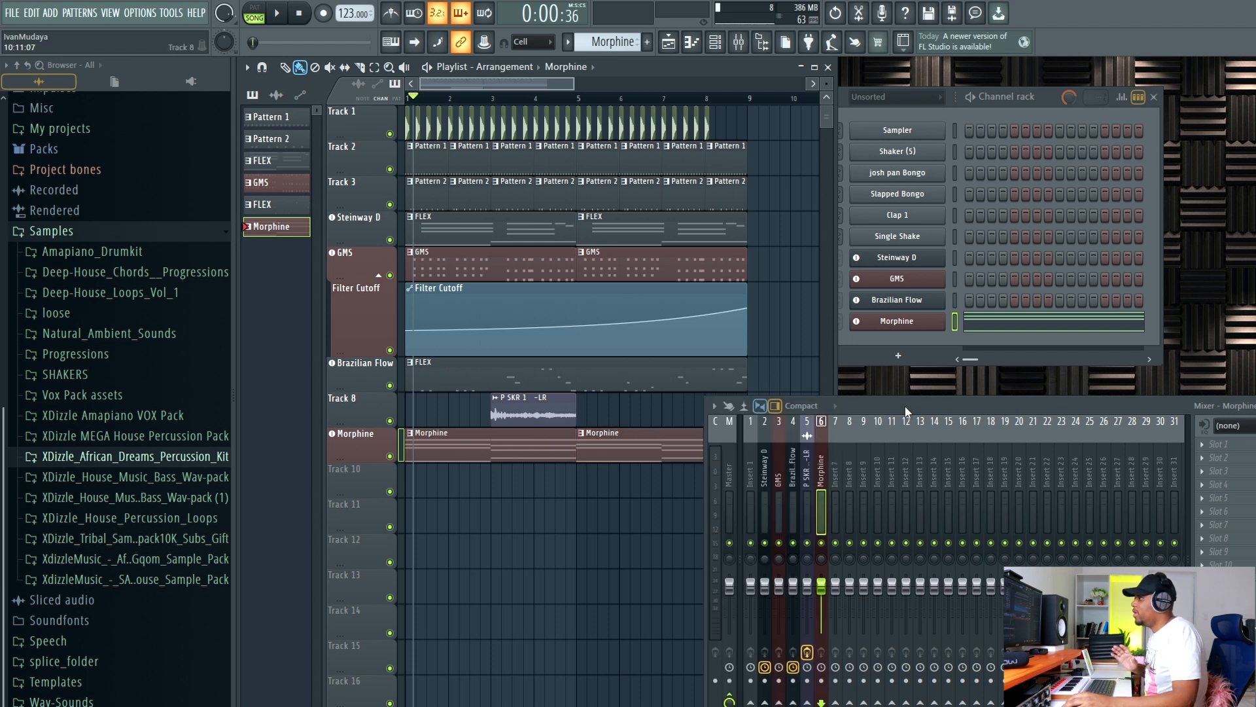
left_click(1218, 444)
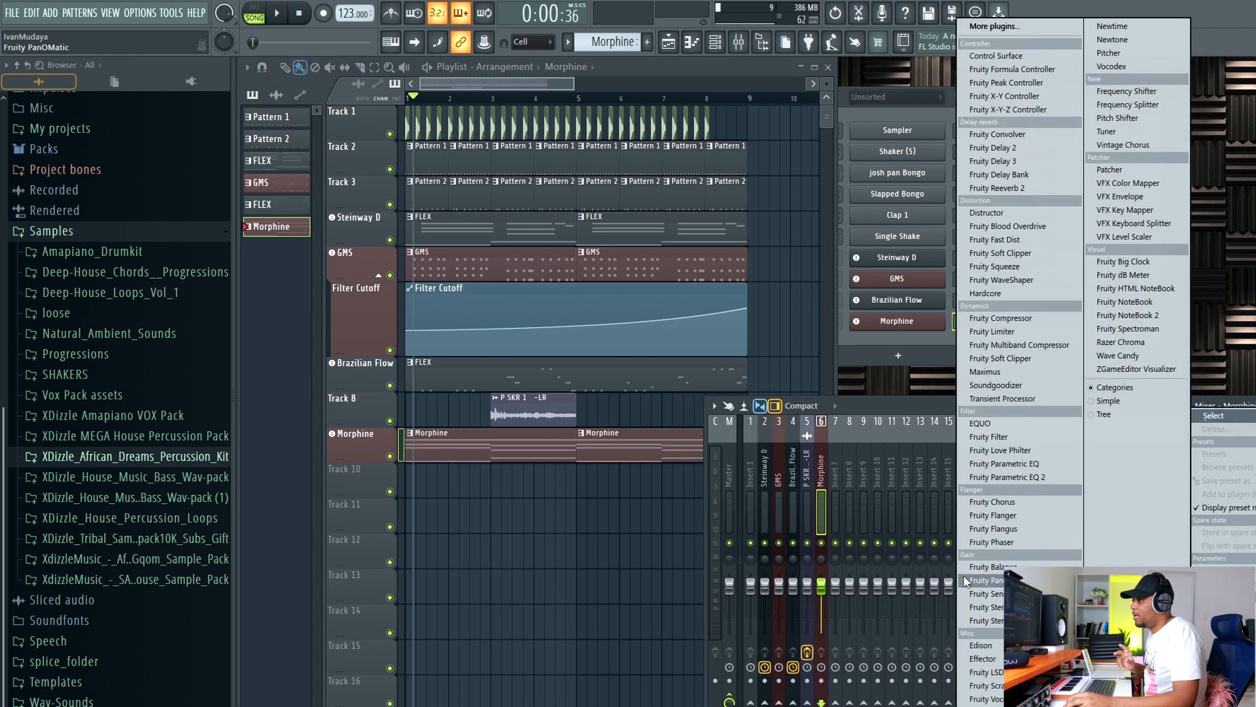
left_click(982, 658)
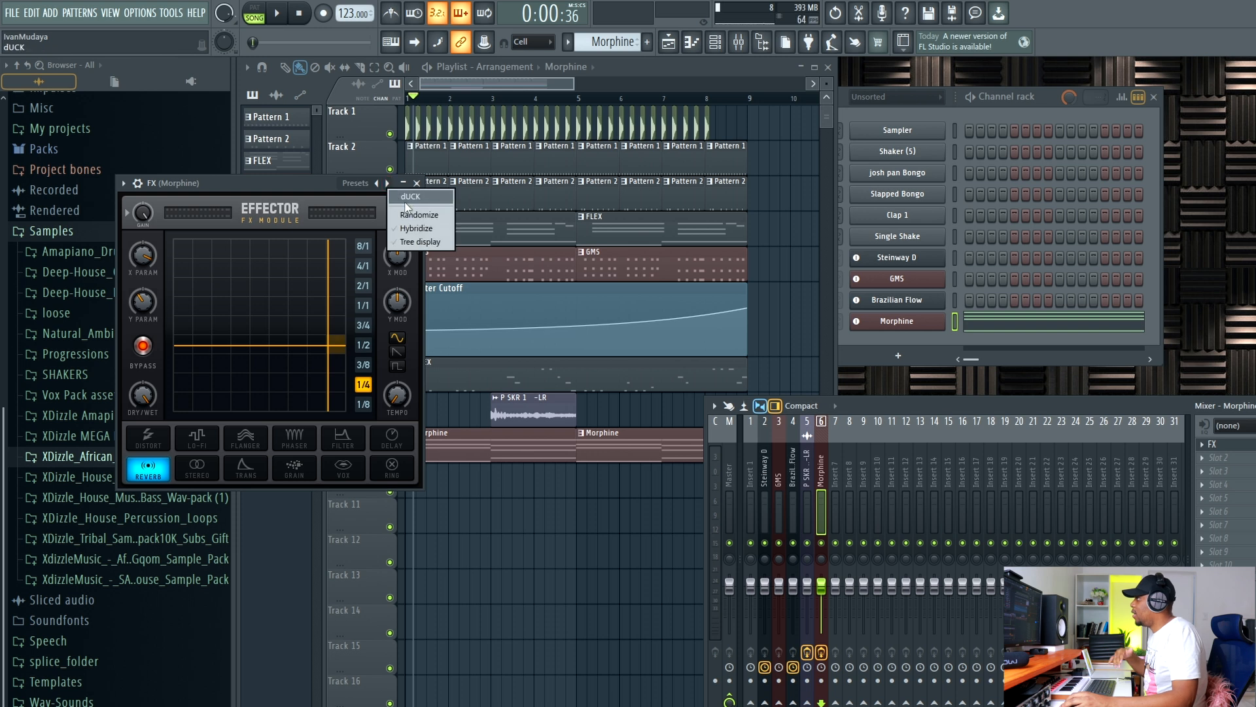
left_click(403, 201)
left_click(416, 184)
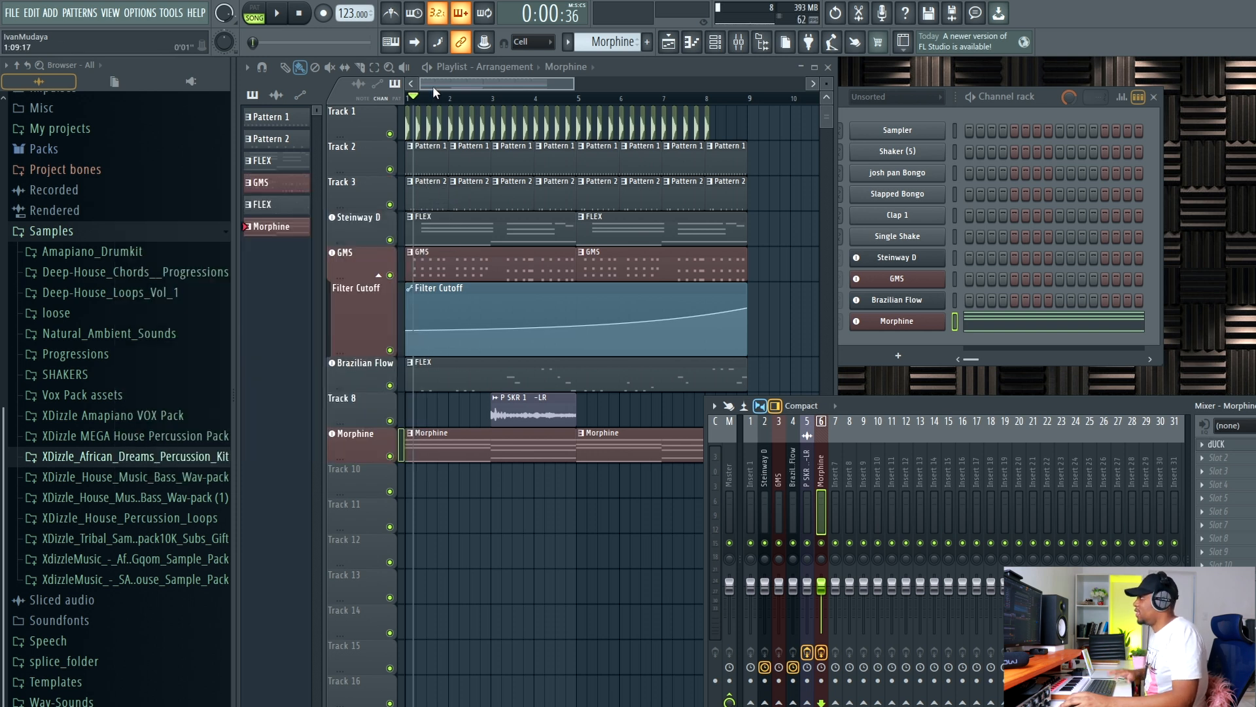
Play the arrangement and lower the Morphine channel's volume to about 54%
key("space")
left_click_drag(1049, 96, 1129, 57)
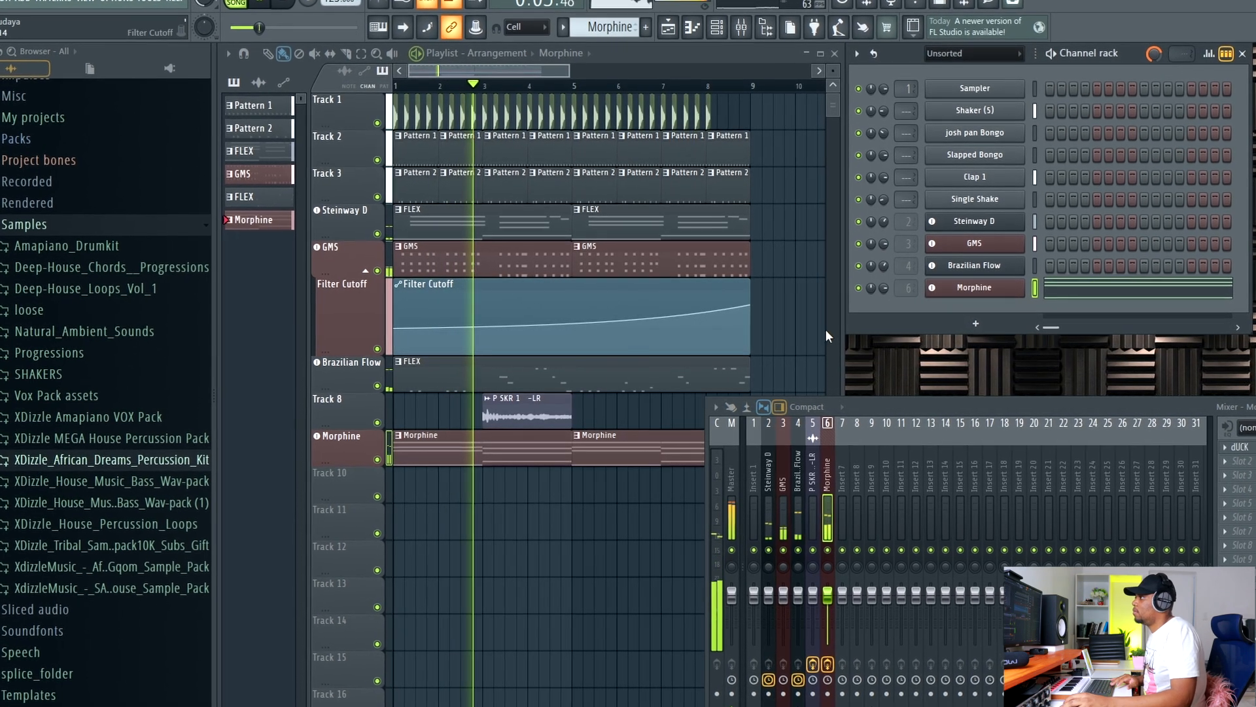
left_click_drag(886, 288, 885, 306)
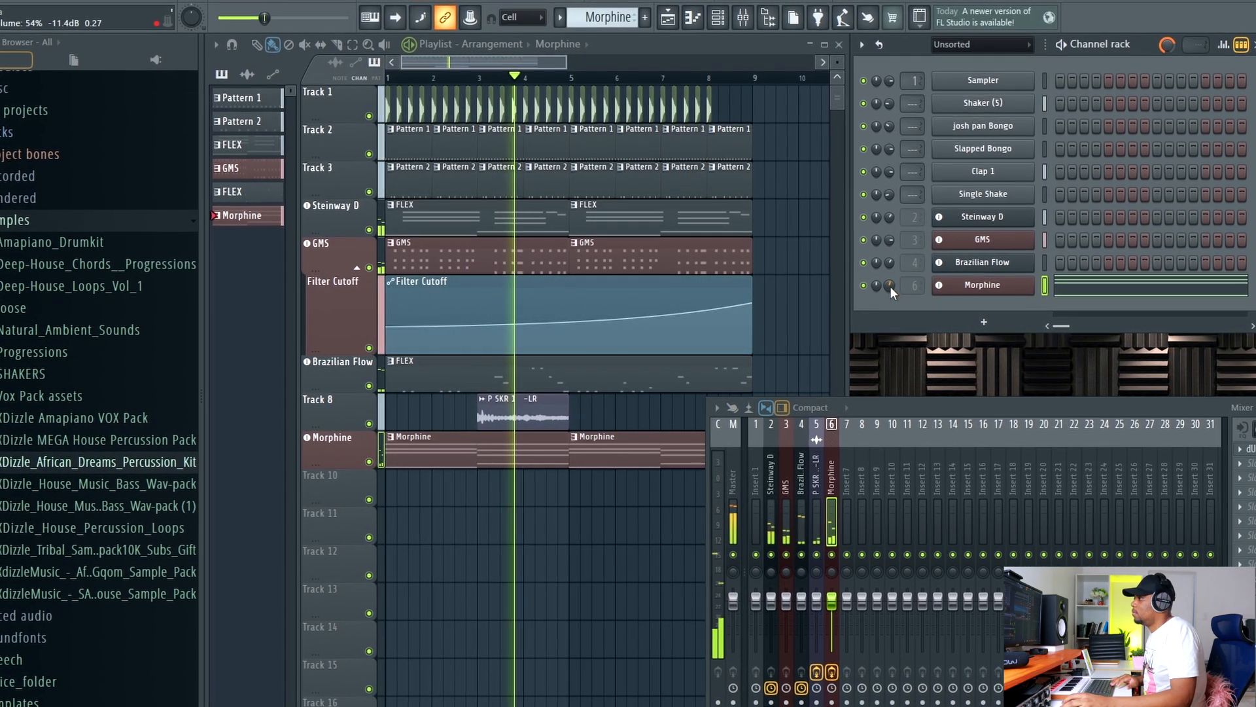
key("space")
Transpose the Morphine notes up one octave in the piano roll and play the arrangement
left_click(1087, 288)
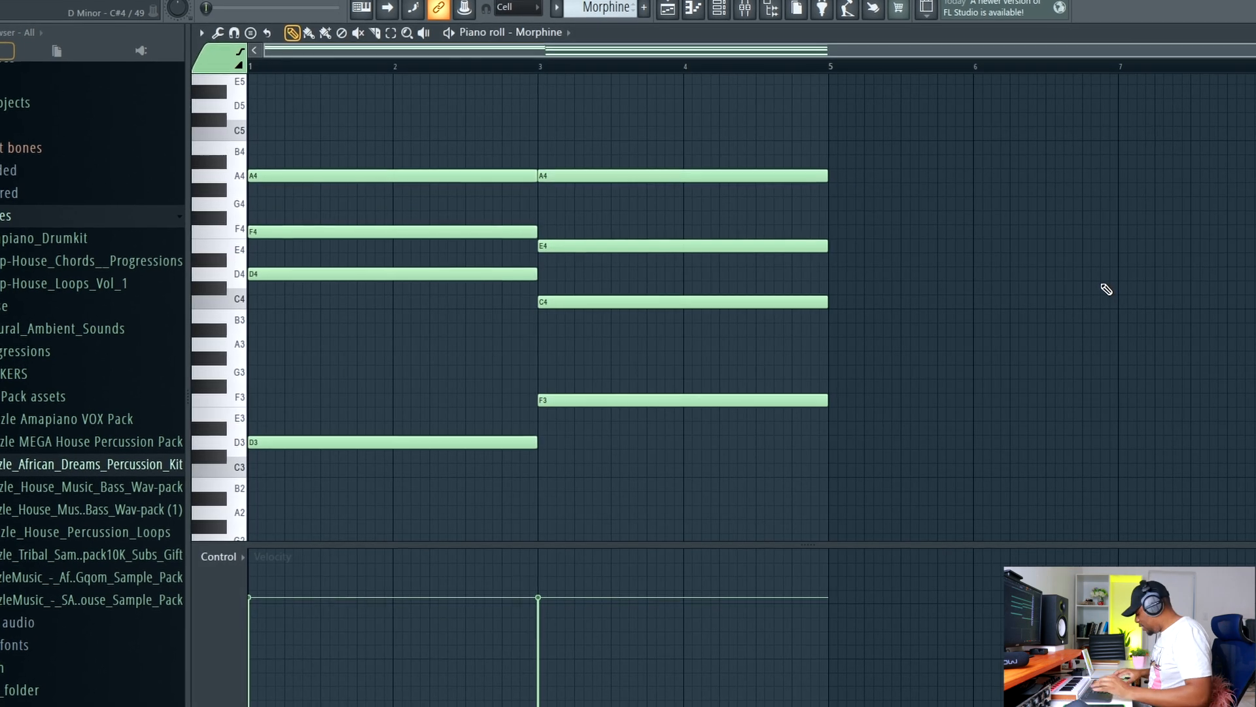
key("ctrl+Up")
scroll(957, 319, "up", 3)
left_click(1253, 22)
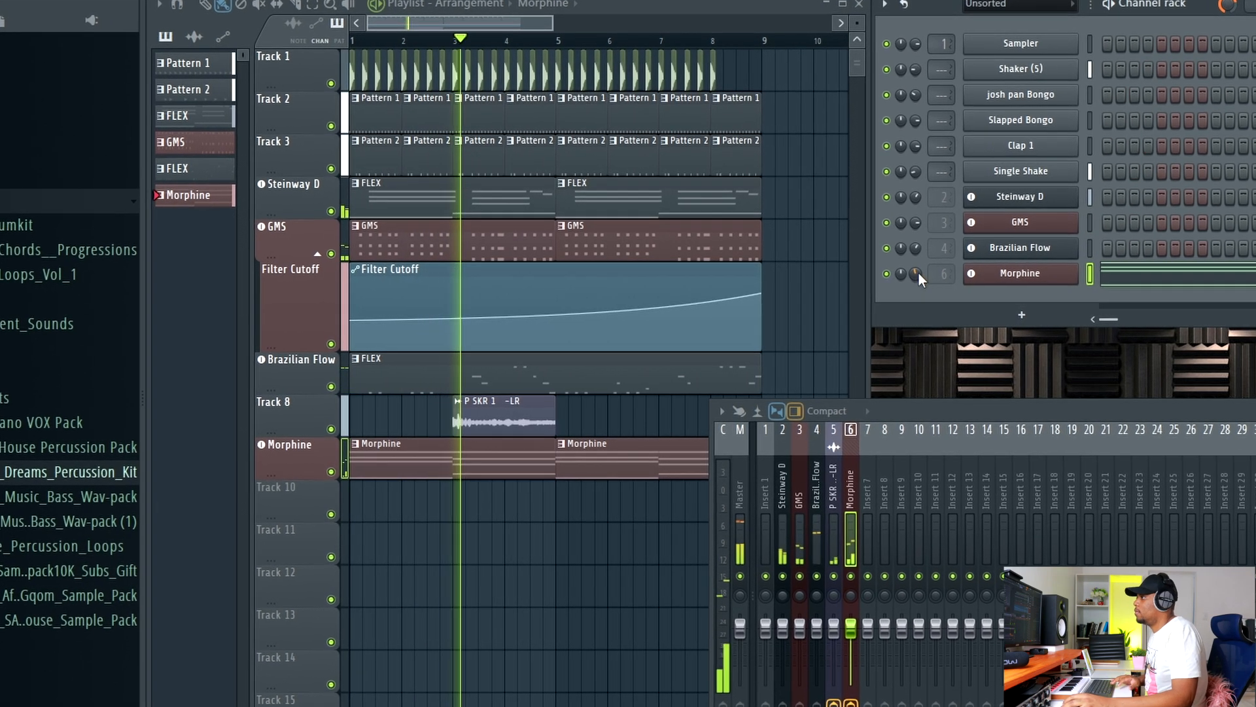
key("space")
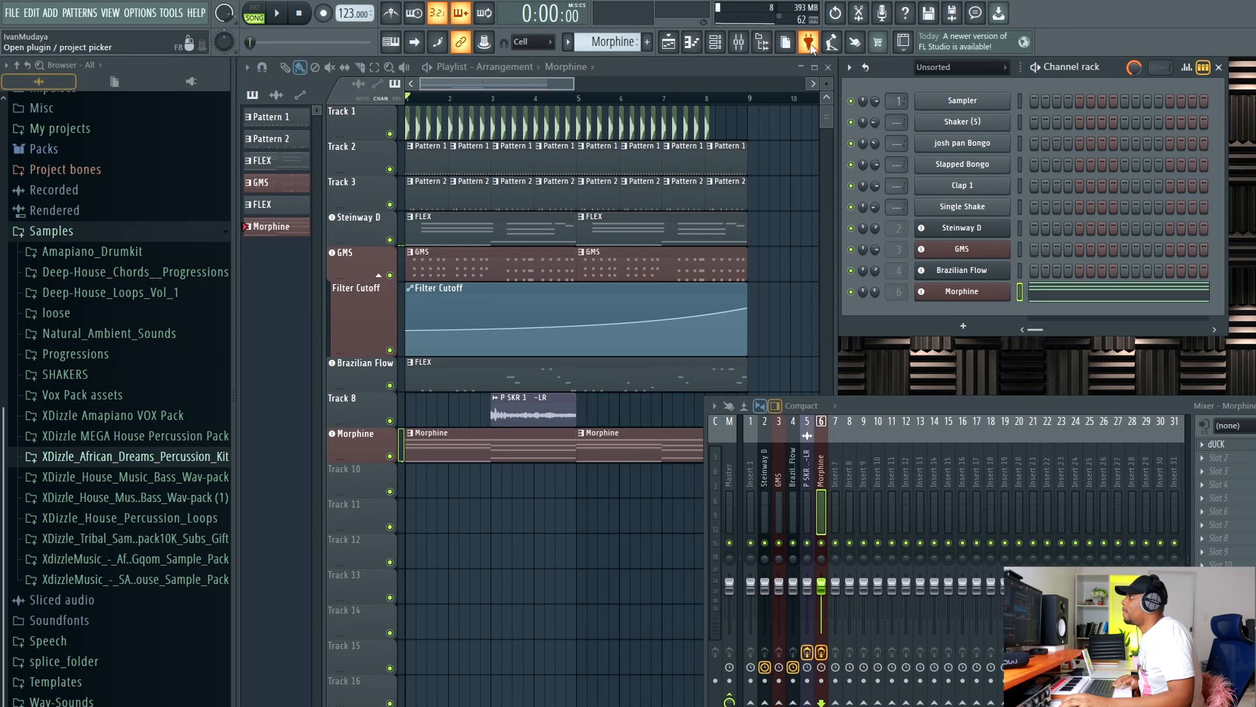
Add a new FLEX instrument and search the presets of all its packs for "arp"
left_click(810, 45)
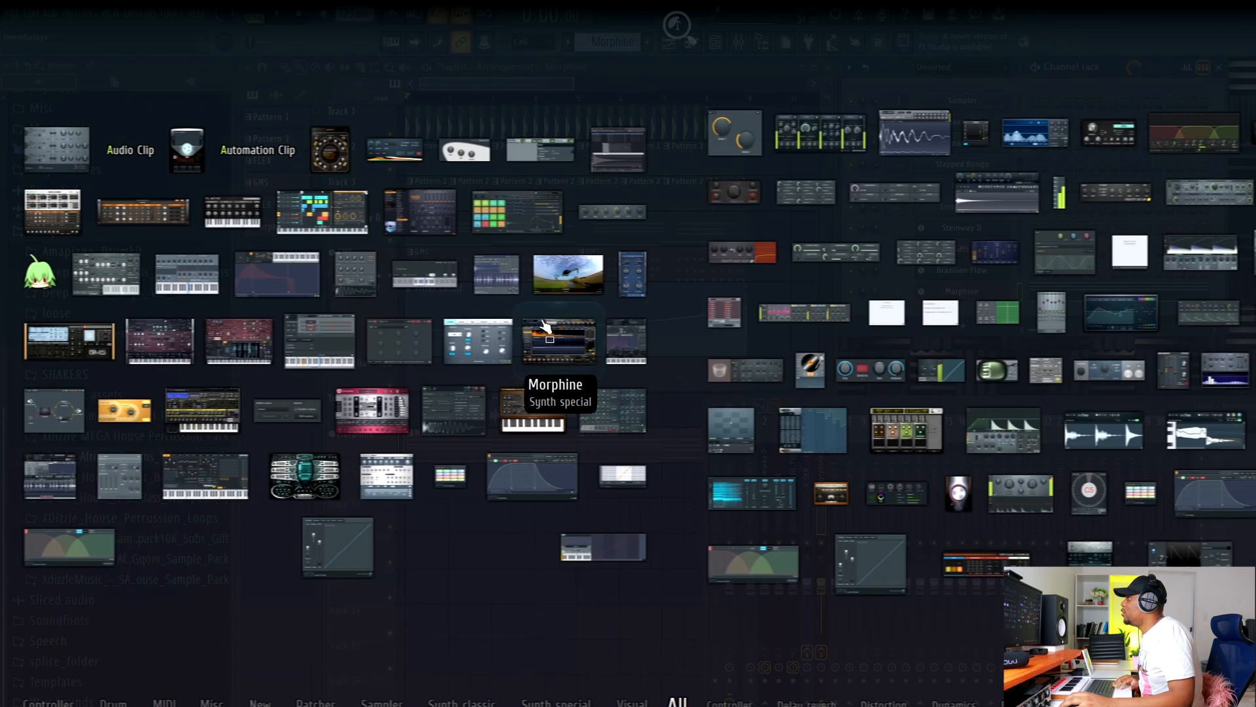
left_click(443, 216)
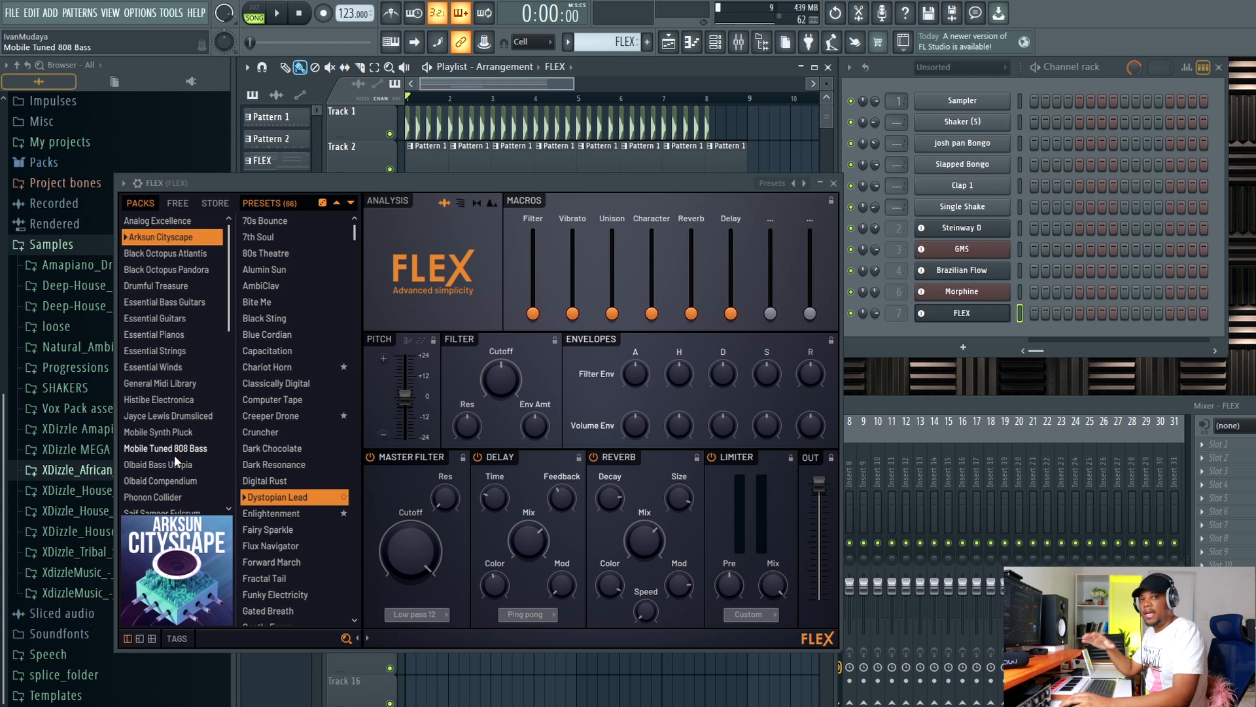
left_click_drag(392, 183, 635, 193)
scroll(425, 418, "down", 3)
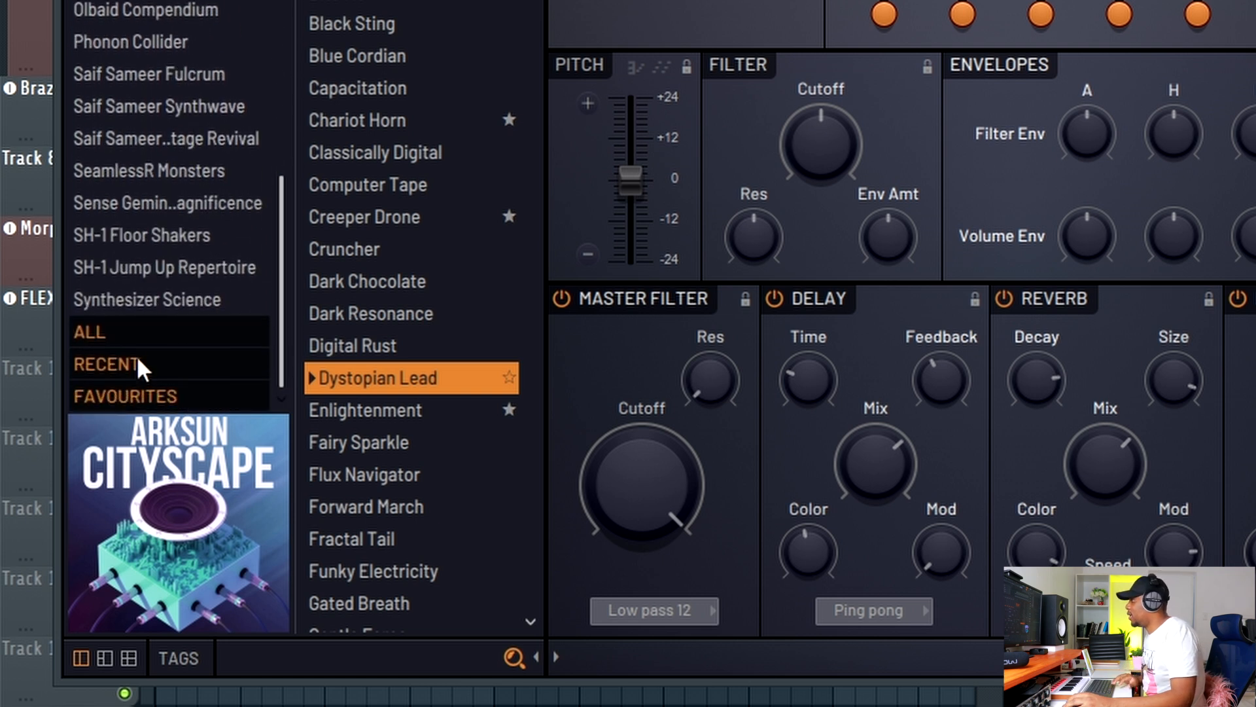
left_click(135, 337)
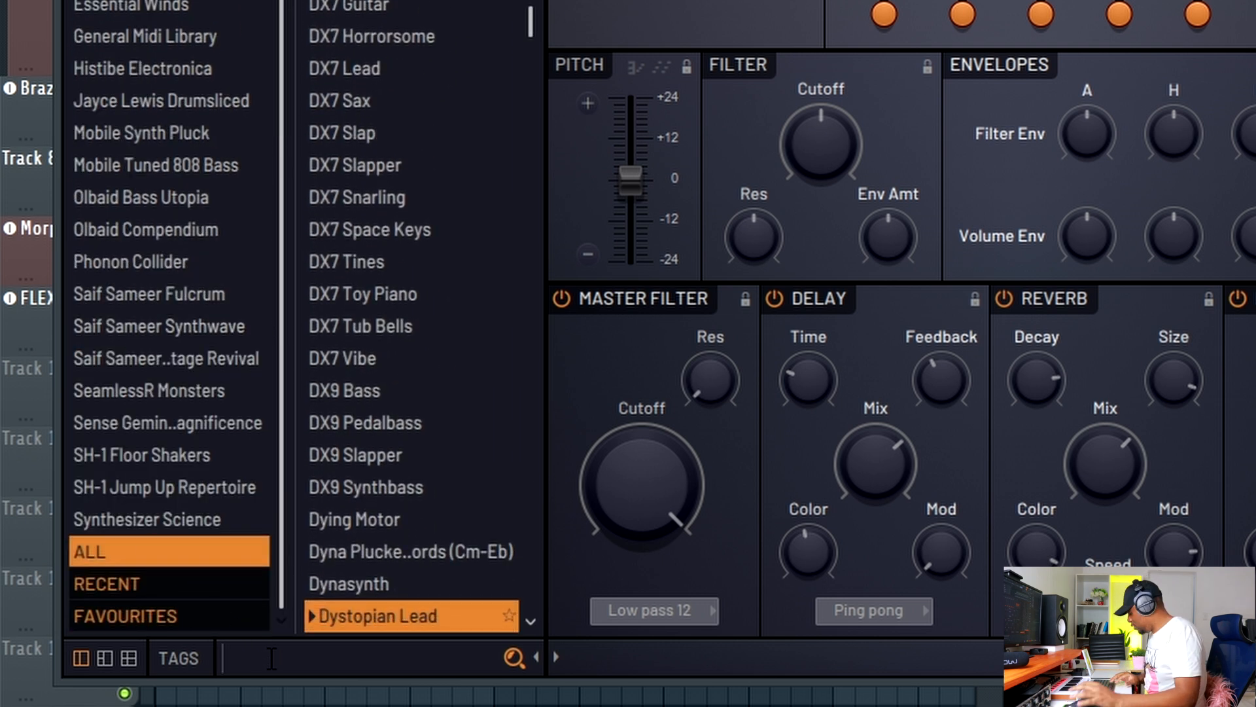
left_click(271, 656)
type("arp")
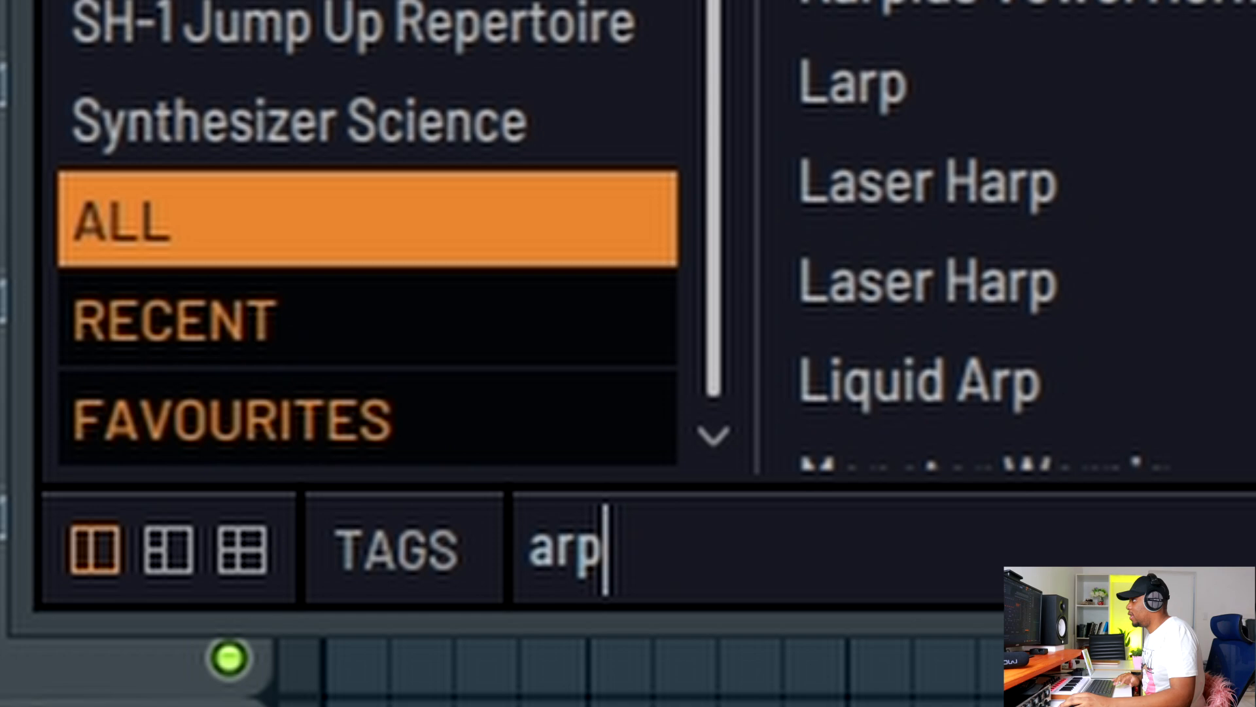
Load the Arpcropolis preset in FLEX and lower its filter cutoff
left_click_drag(618, 194, 878, 226)
left_click(778, 265)
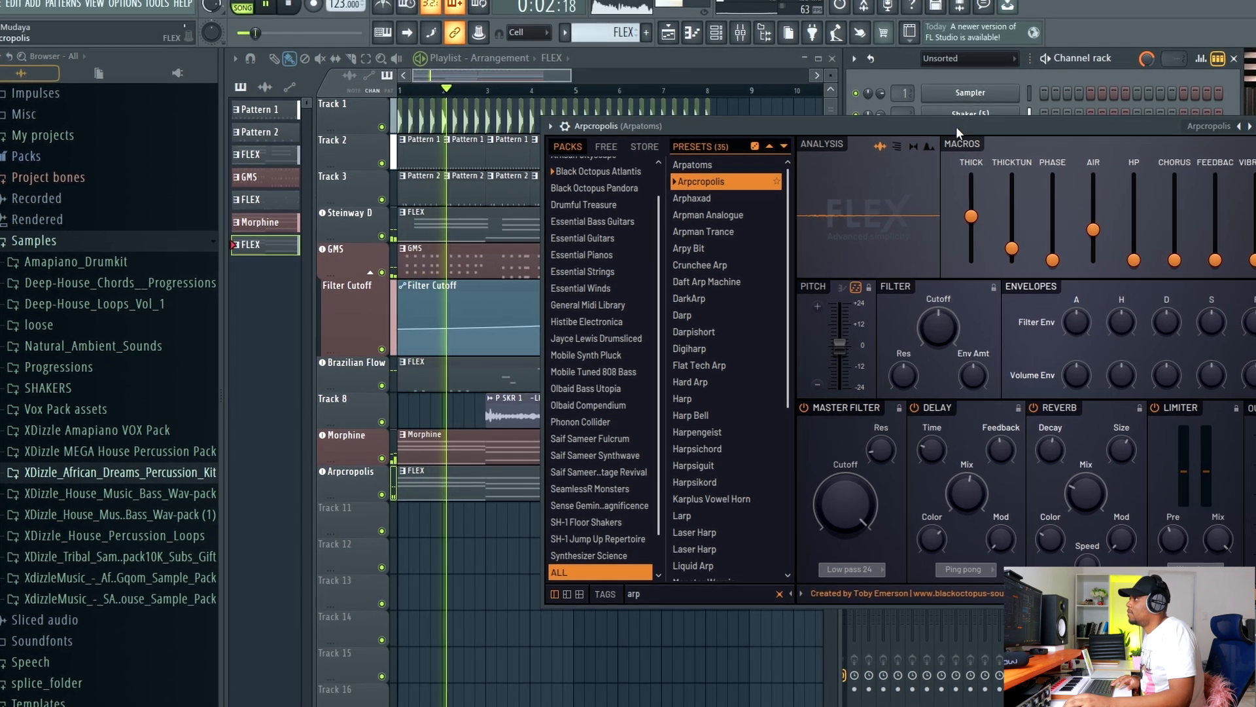
left_click_drag(956, 127, 850, 123)
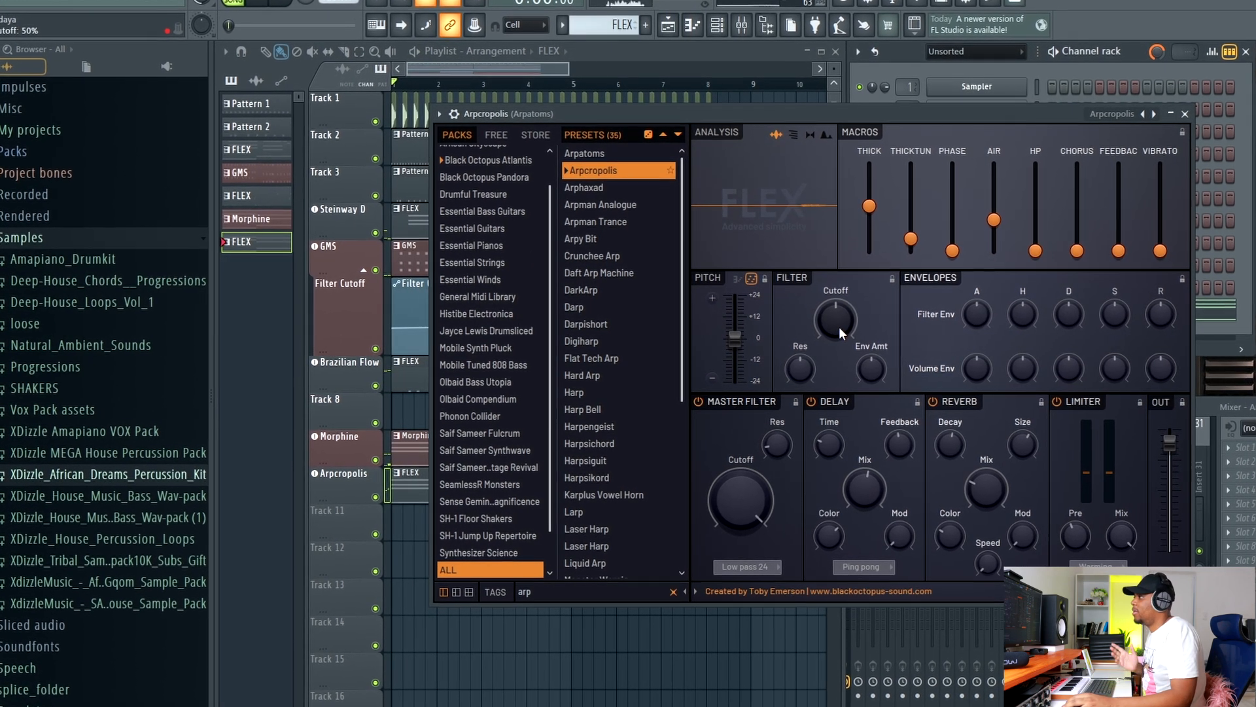
left_click_drag(840, 328, 840, 366)
Repeat the Arpcropolis FLEX clip at bar 5 and play the arrangement
key("space")
left_click(1199, 106)
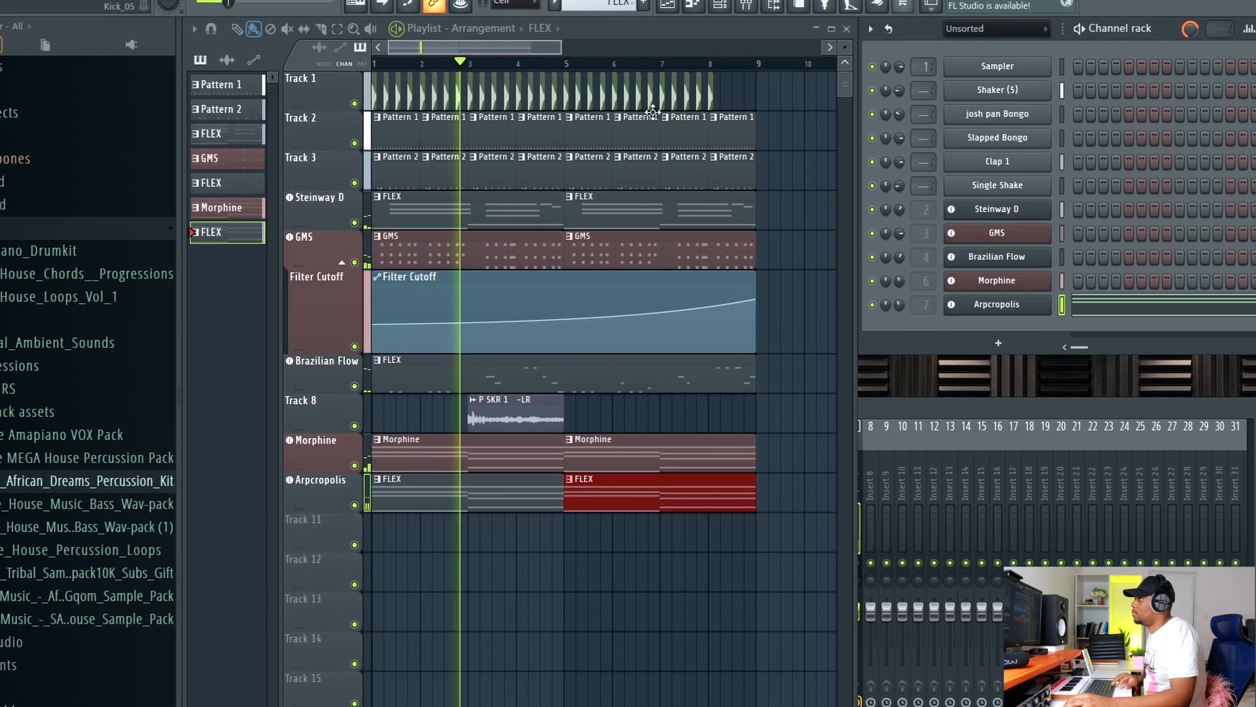
scroll(543, 61, "down", 2)
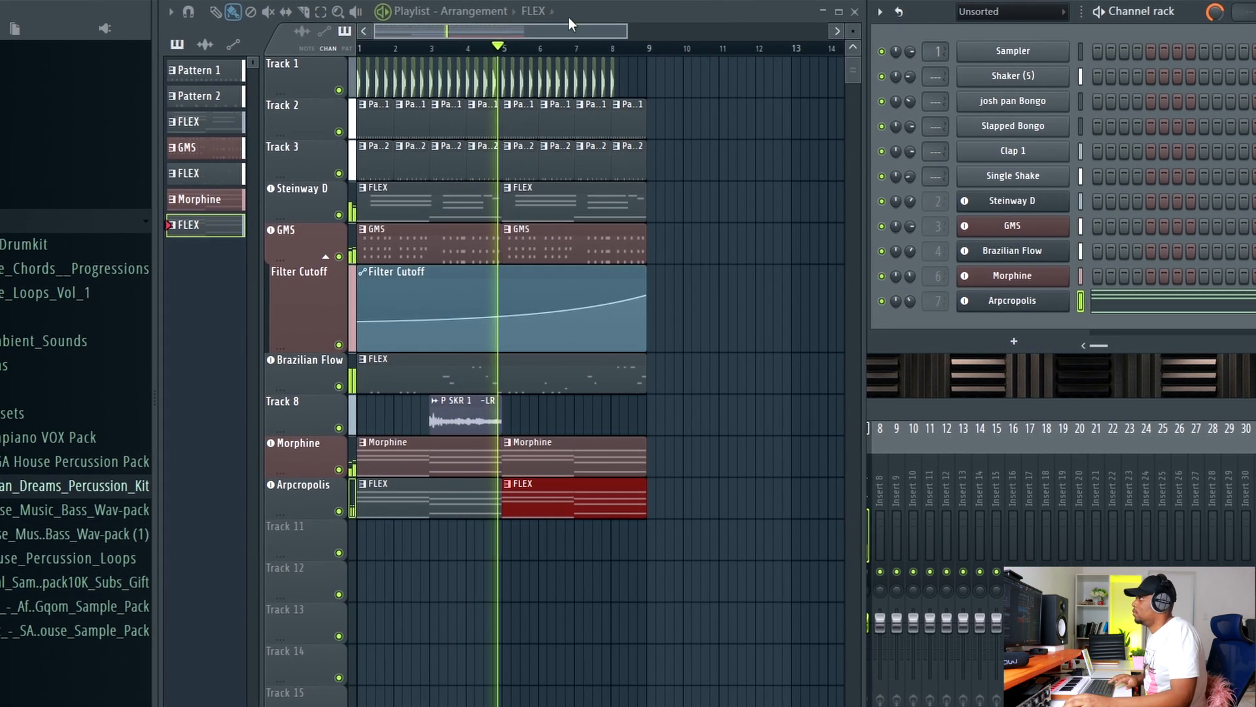
left_click_drag(638, 36, 557, 32)
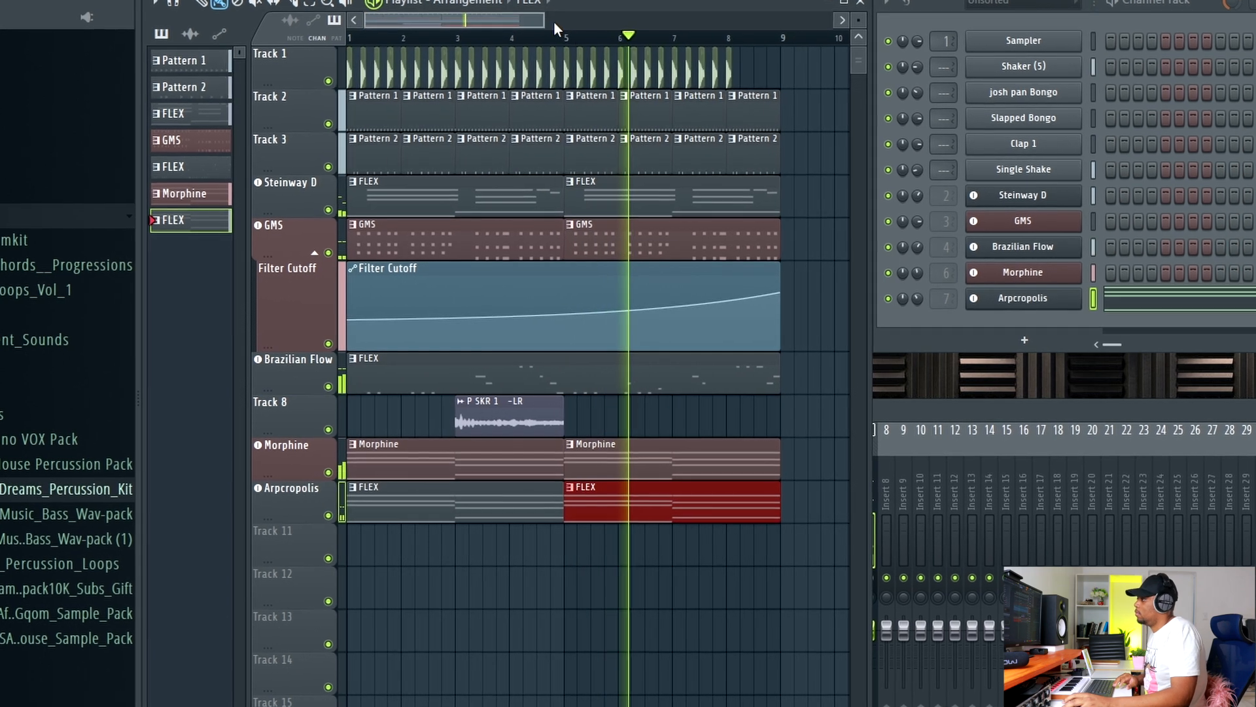
key("space")
Create an automation clip for the Arpcropolis filter cutoff with a curve rising across the eight bars
left_click(960, 314)
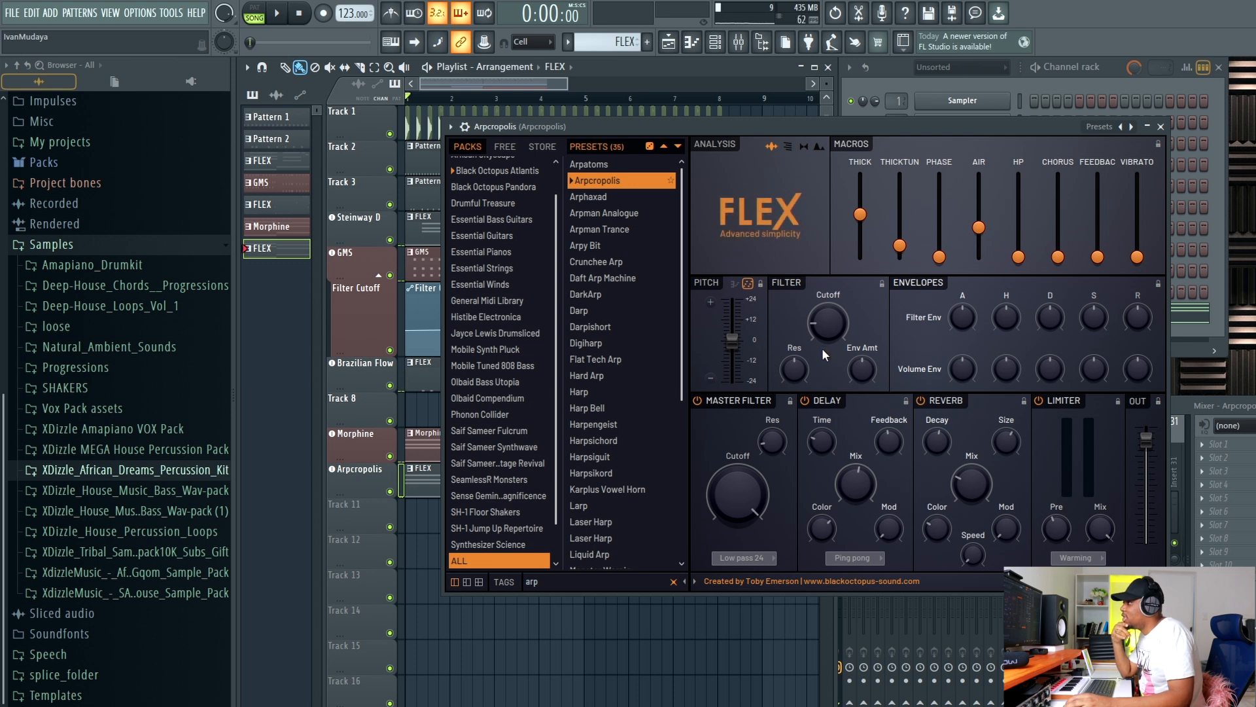
right_click(835, 327)
left_click(905, 429)
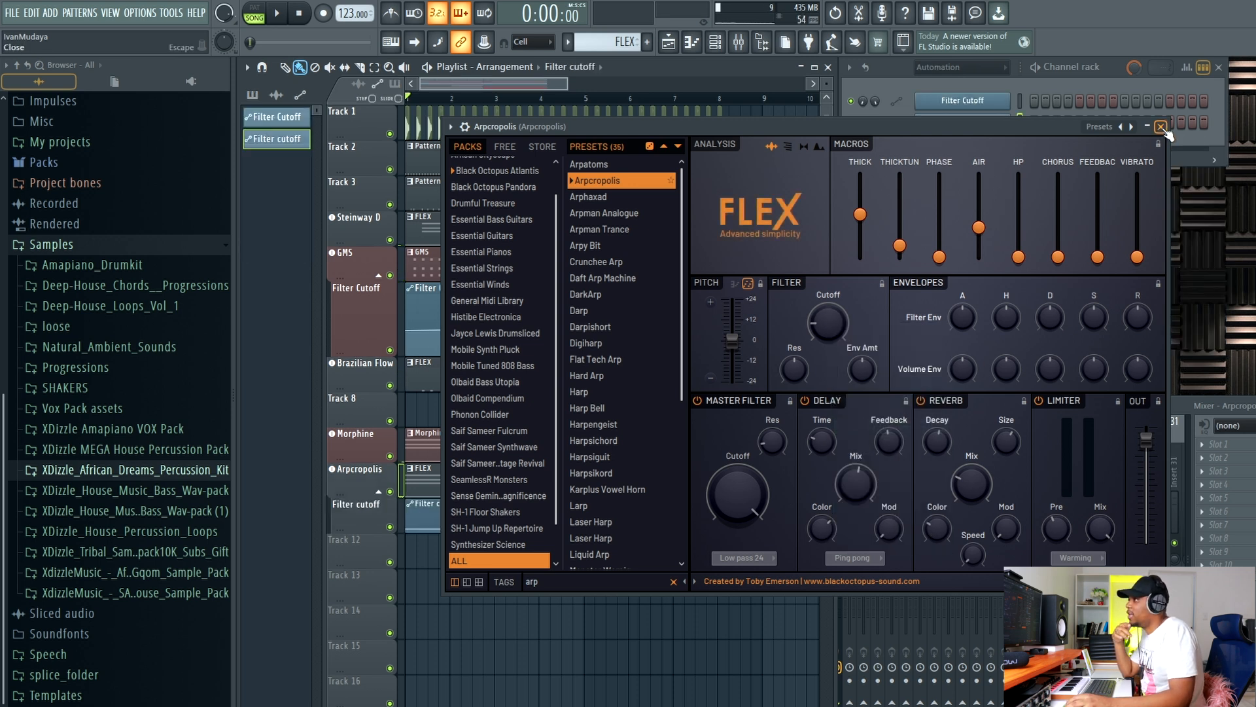
left_click(1162, 128)
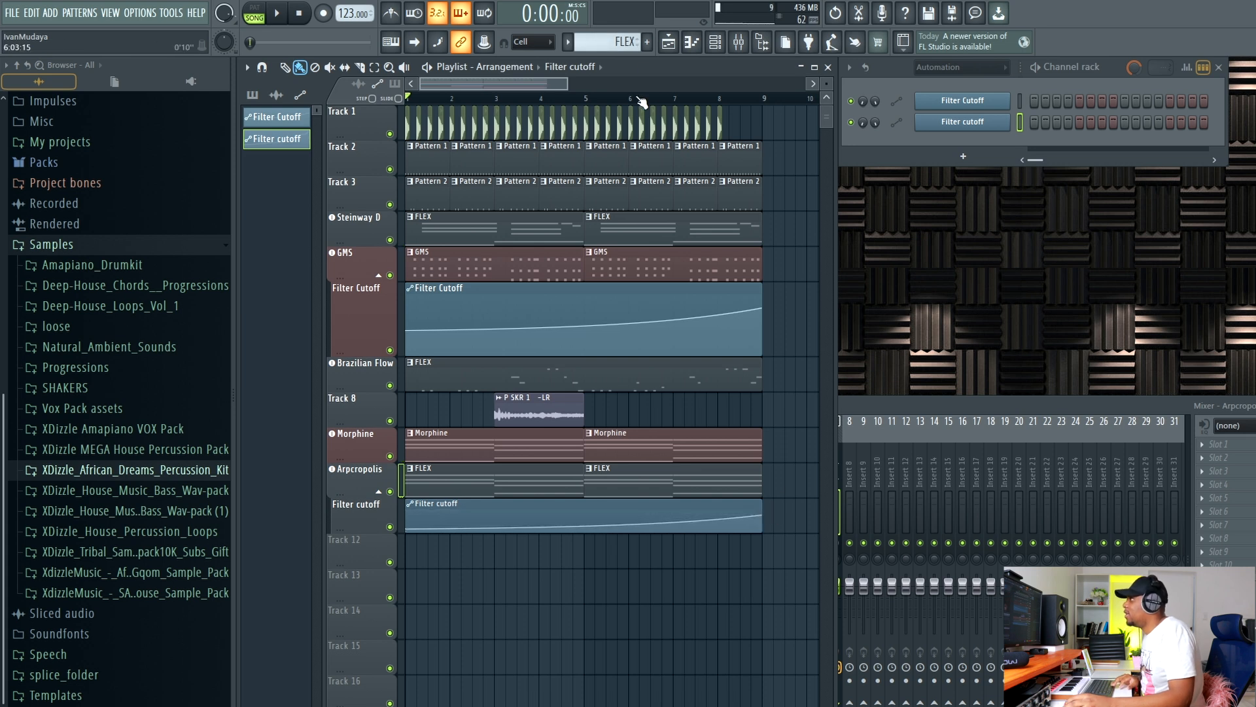
Duplicate the entire eight-bar arrangement to bar 9 and delete the Brazilian Flow bass clip from the first eight bars
scroll(605, 99, "down", 3)
left_click(680, 540)
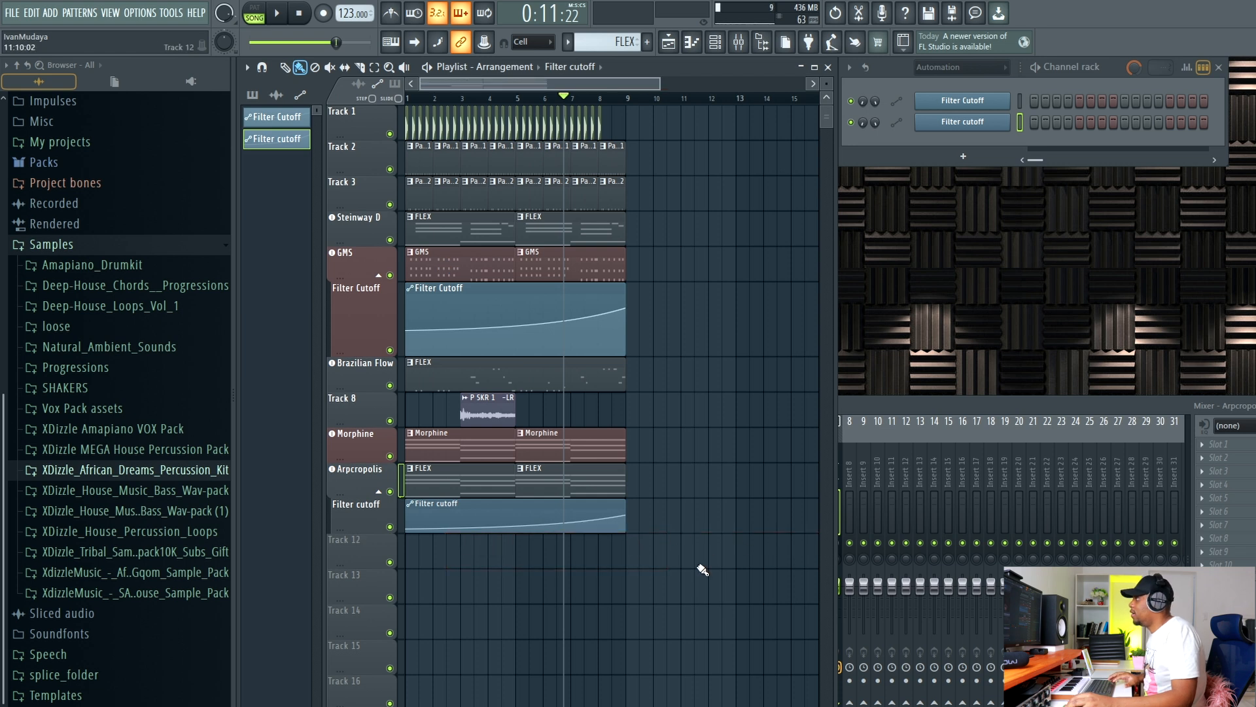
left_click_drag(697, 566, 403, 104)
mouse_move(436, 386)
left_mouse_down()
mouse_move(673, 387)
mouse_move(654, 387)
left_mouse_up()
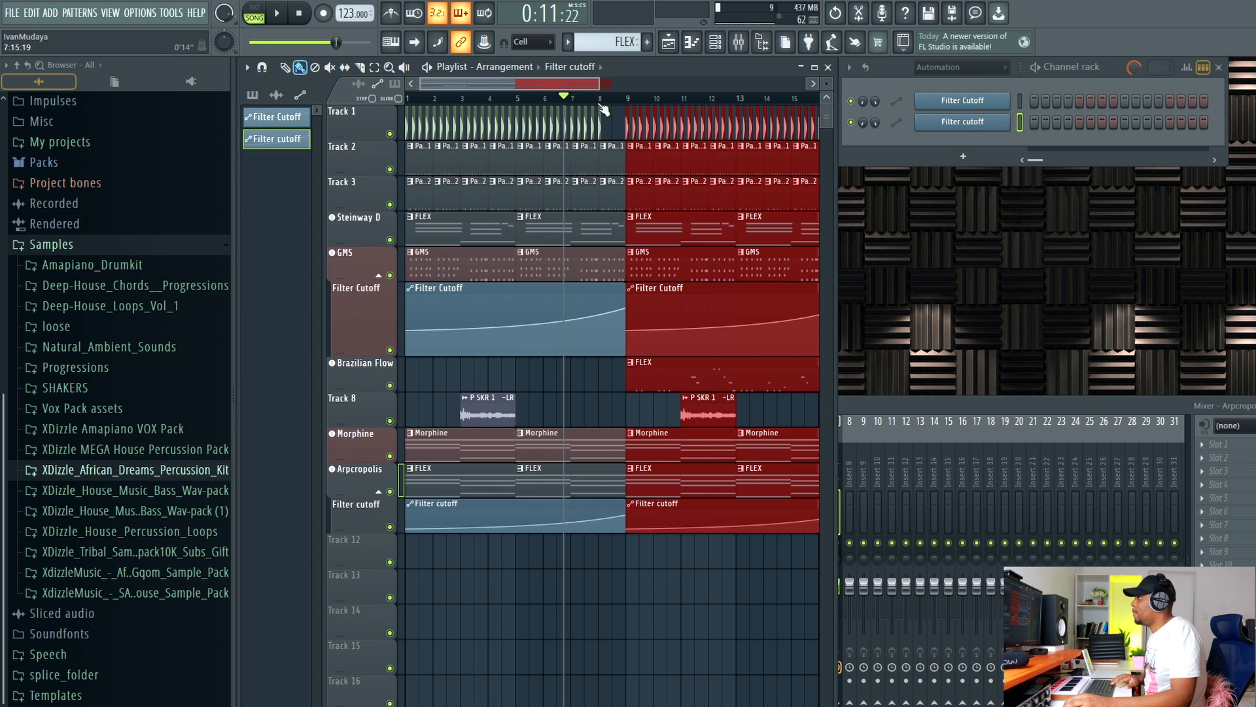
Place the NoiseSplash sample from the XdizzleMusic House Sample Pack on Track 12 and reverse it
left_click(150, 596)
left_click(159, 592)
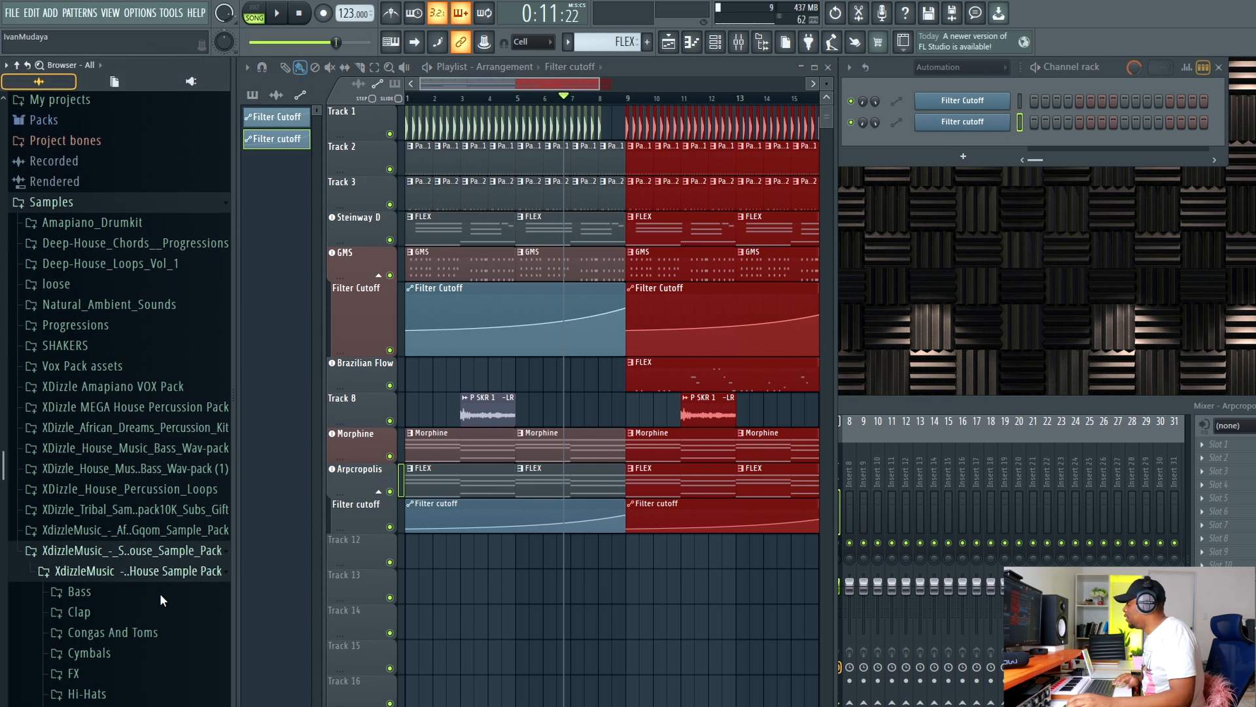
left_click_drag(687, 576, 630, 553)
double_click(598, 554)
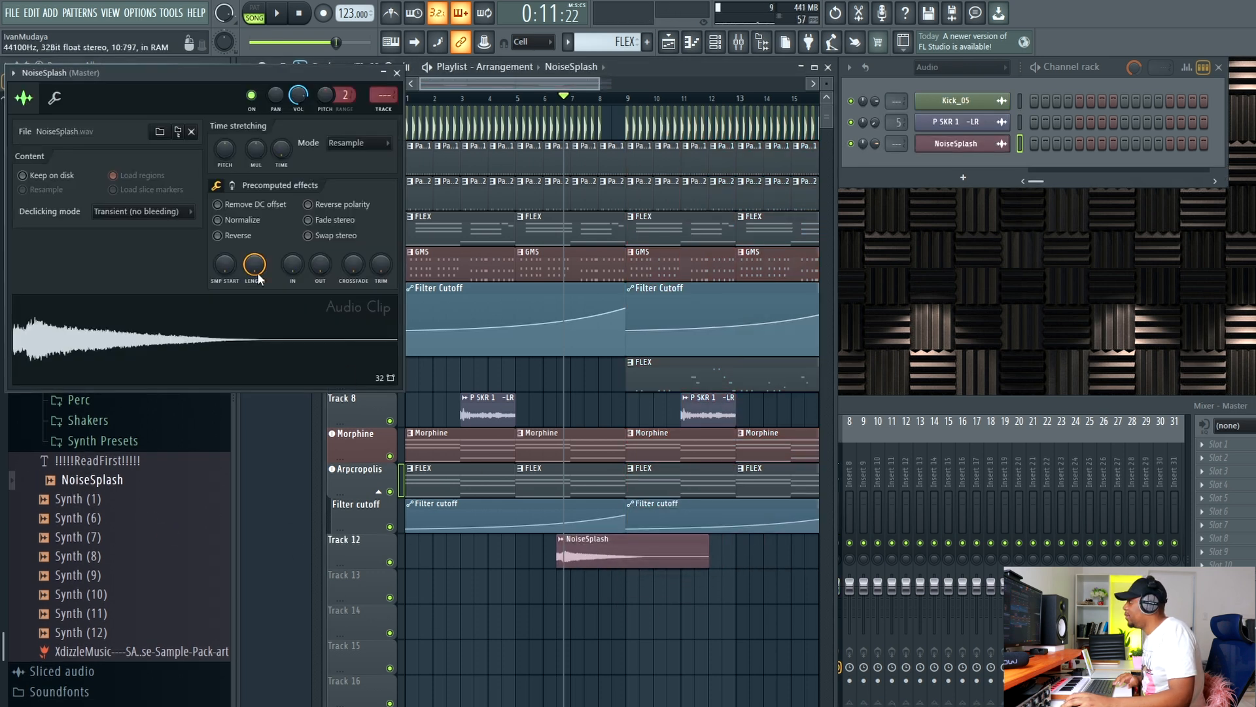
left_click(397, 73)
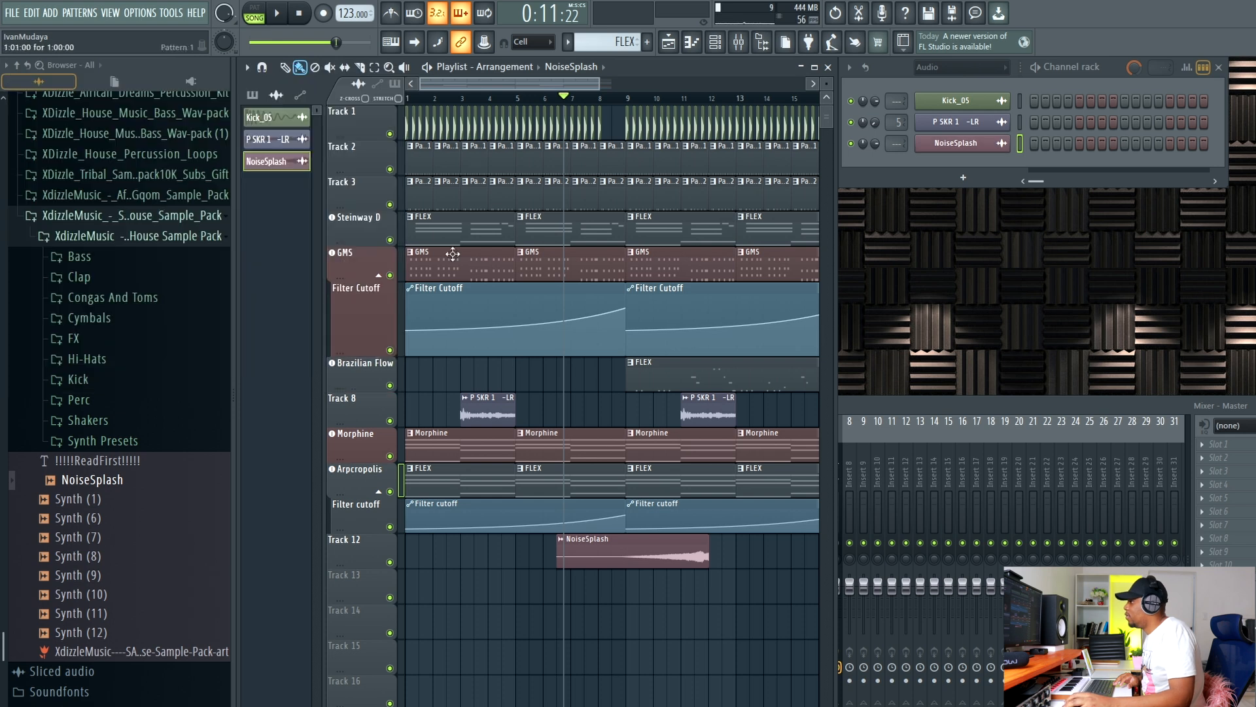
Align the NoiseSplash clip to end at bar 9, route it to mixer track 8 and load Effector there with the dUCK preset
double_click(547, 553)
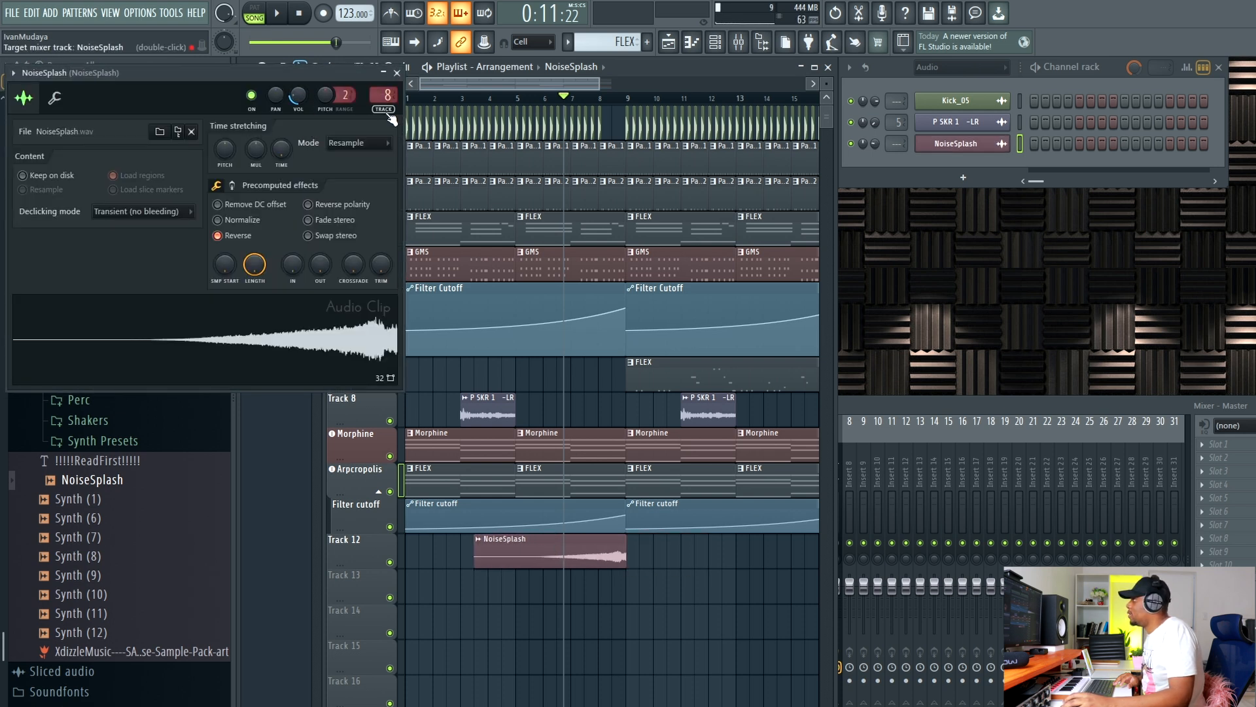
double_click(388, 115)
left_click(1231, 445)
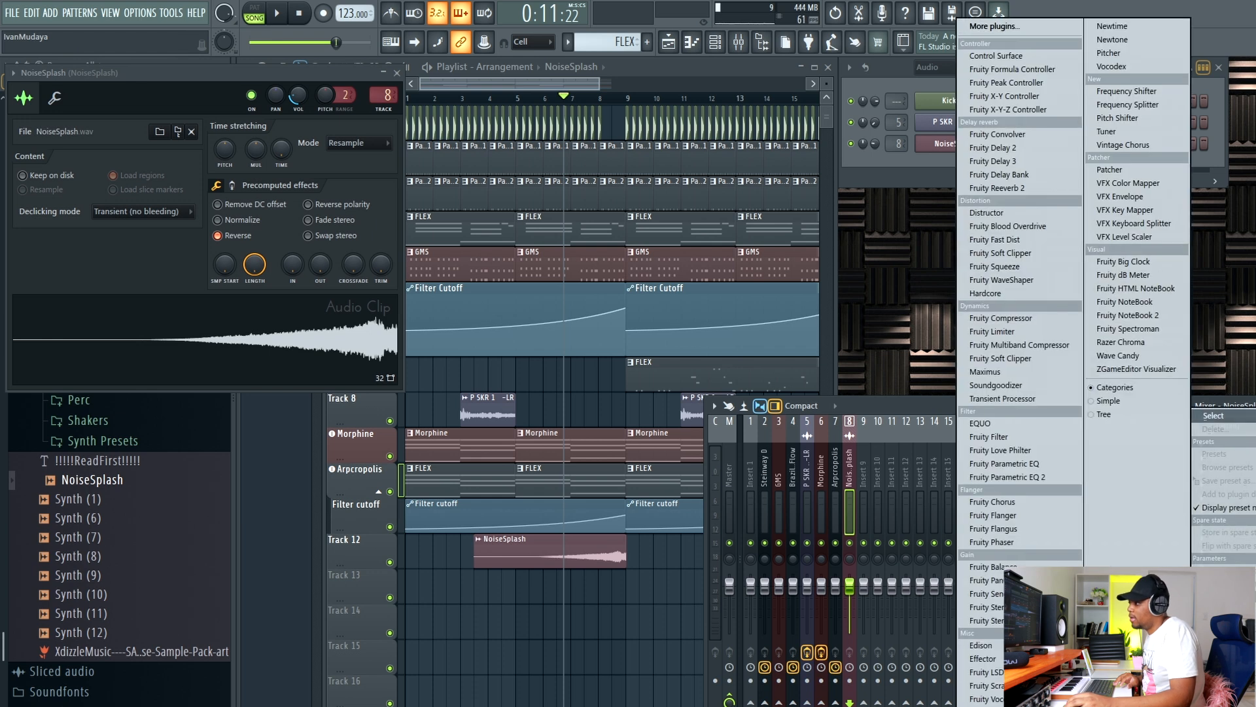
left_click(985, 659)
left_click(340, 119)
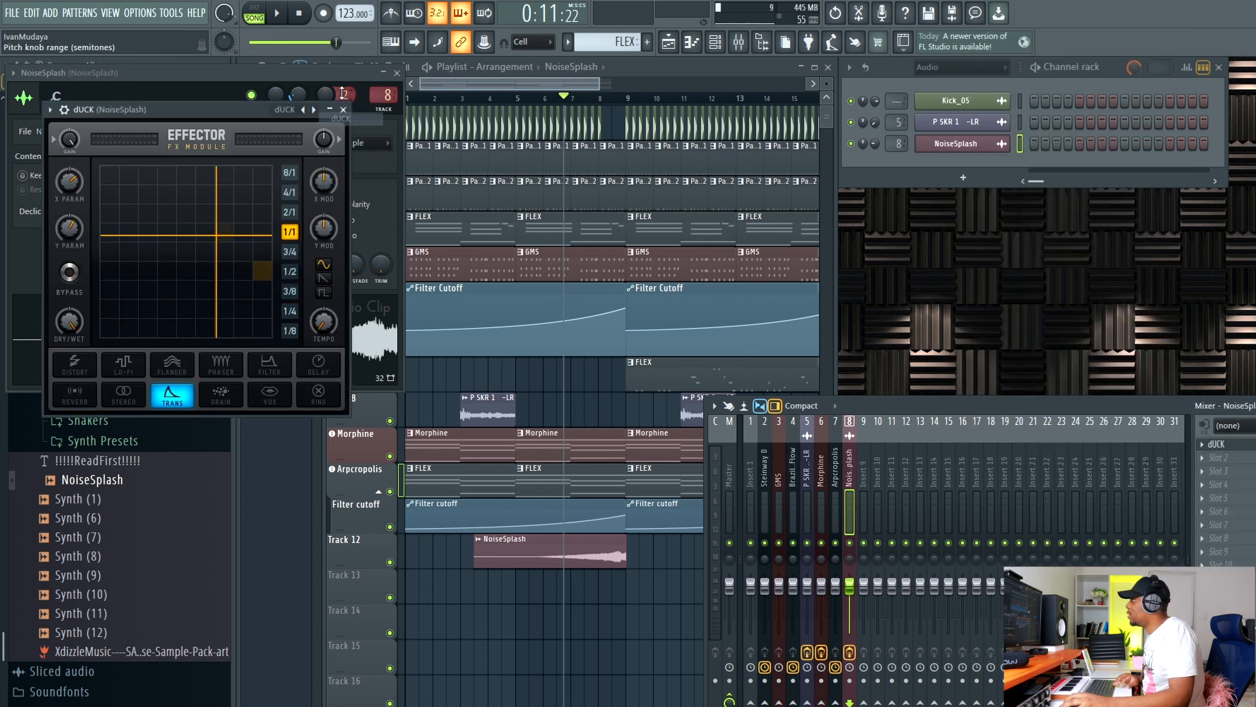
left_click(343, 109)
left_click(397, 73)
Play the arrangement from bar 4 to hear the reversed NoiseSplash riser and check its sample settings
left_click(491, 100)
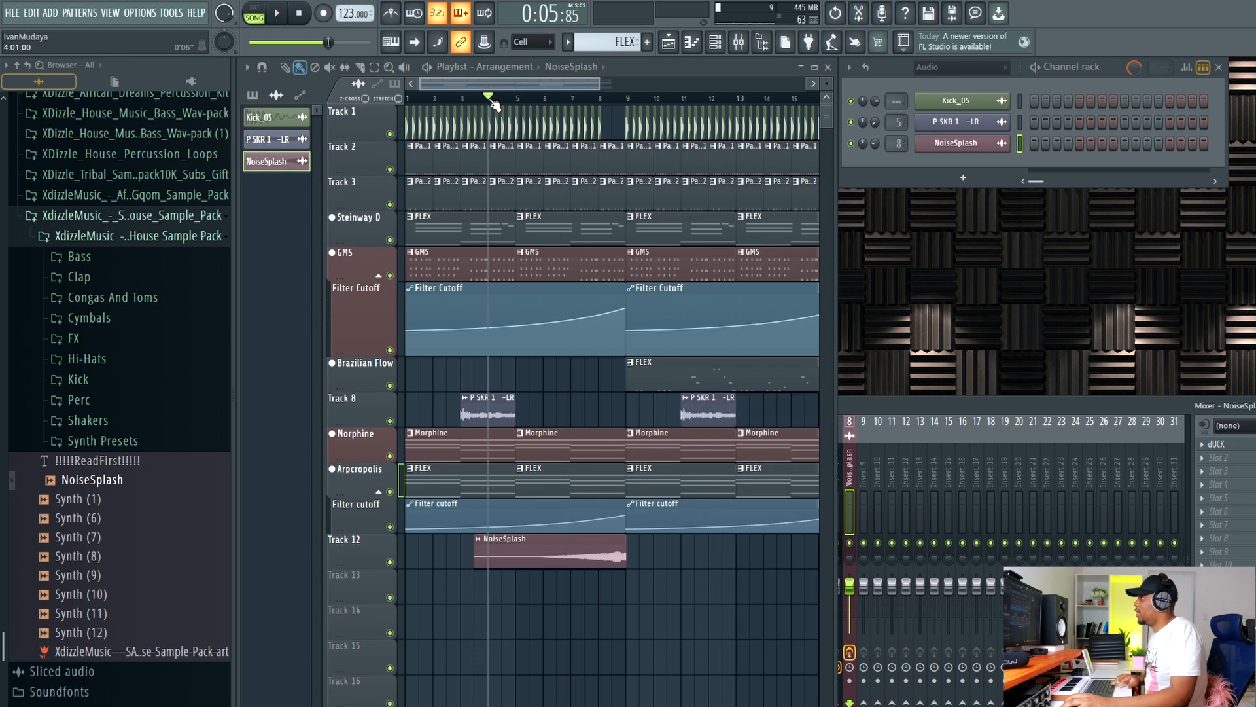
scroll(500, 103, "down", 2)
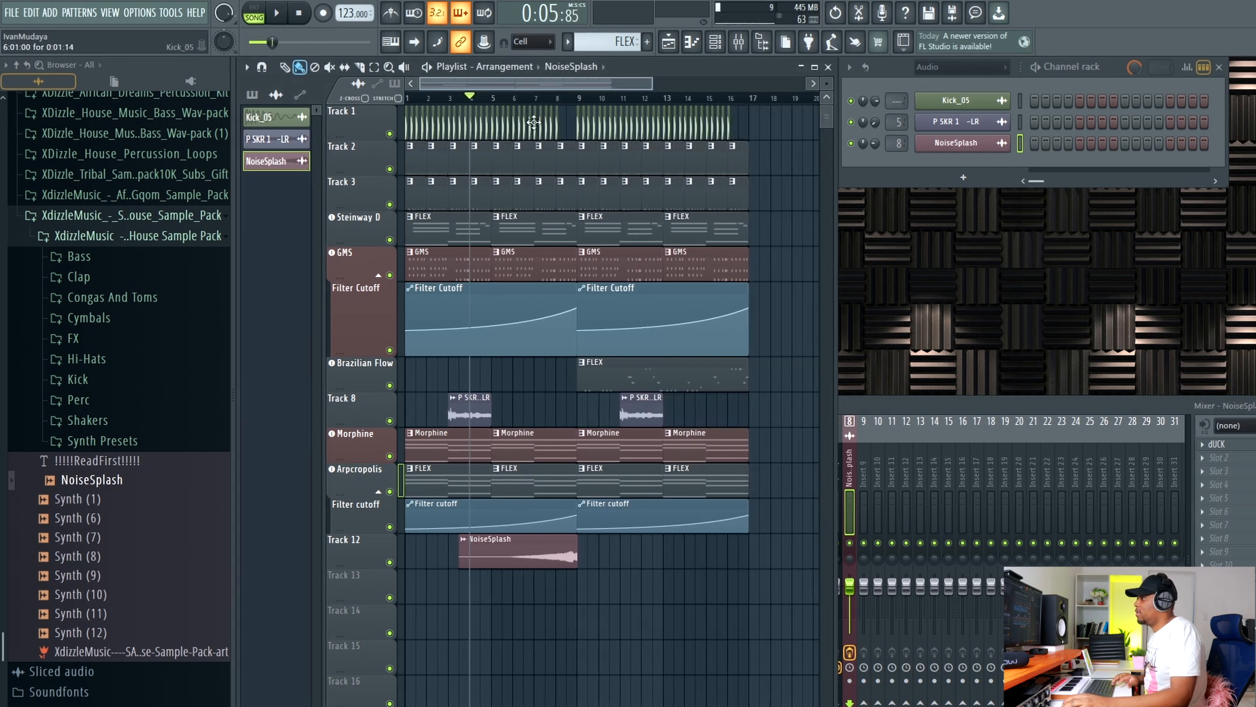
key("space")
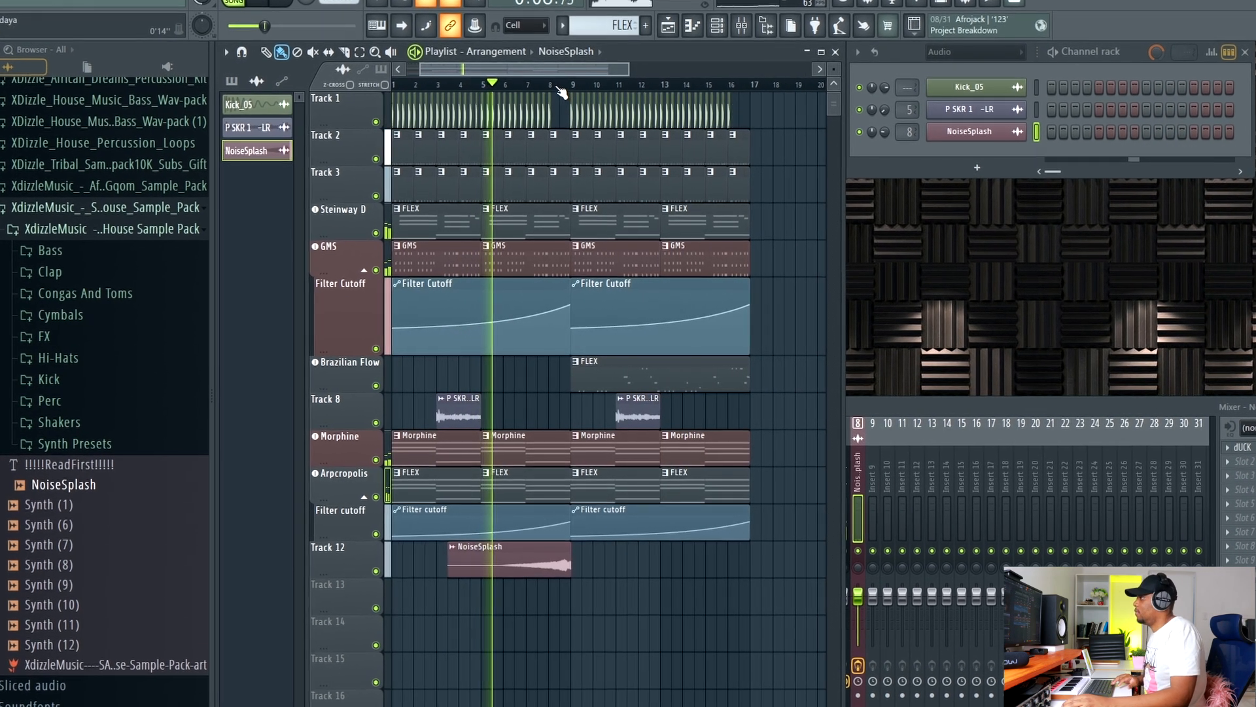
scroll(563, 97, "up", 2)
double_click(543, 566)
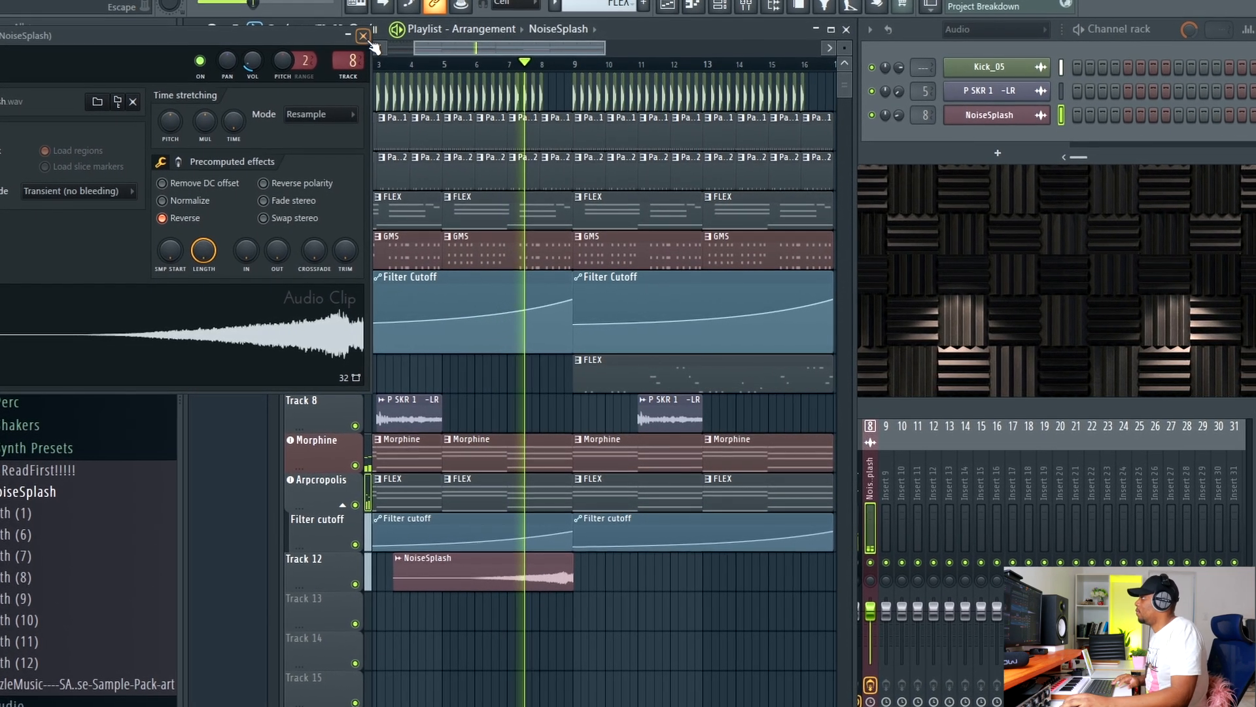
left_click(366, 39)
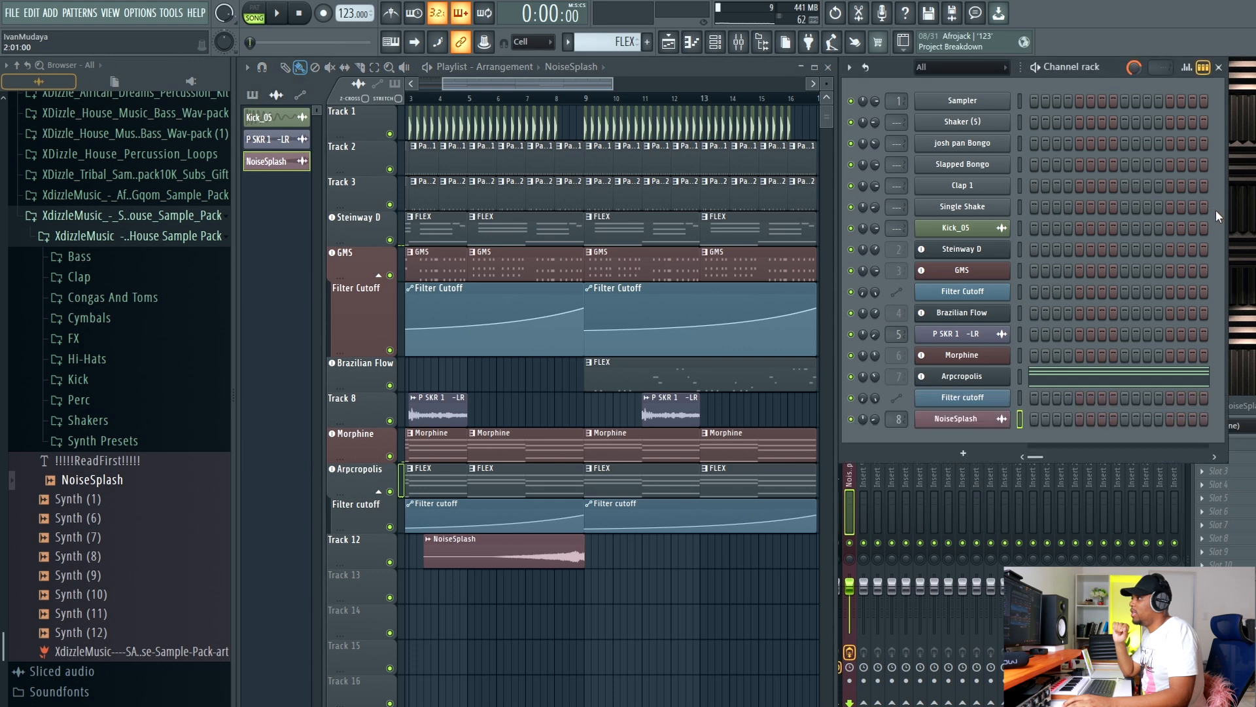
Create an automation clip for the reverb mix of the Arpcropolis FLEX channel
left_click(975, 378)
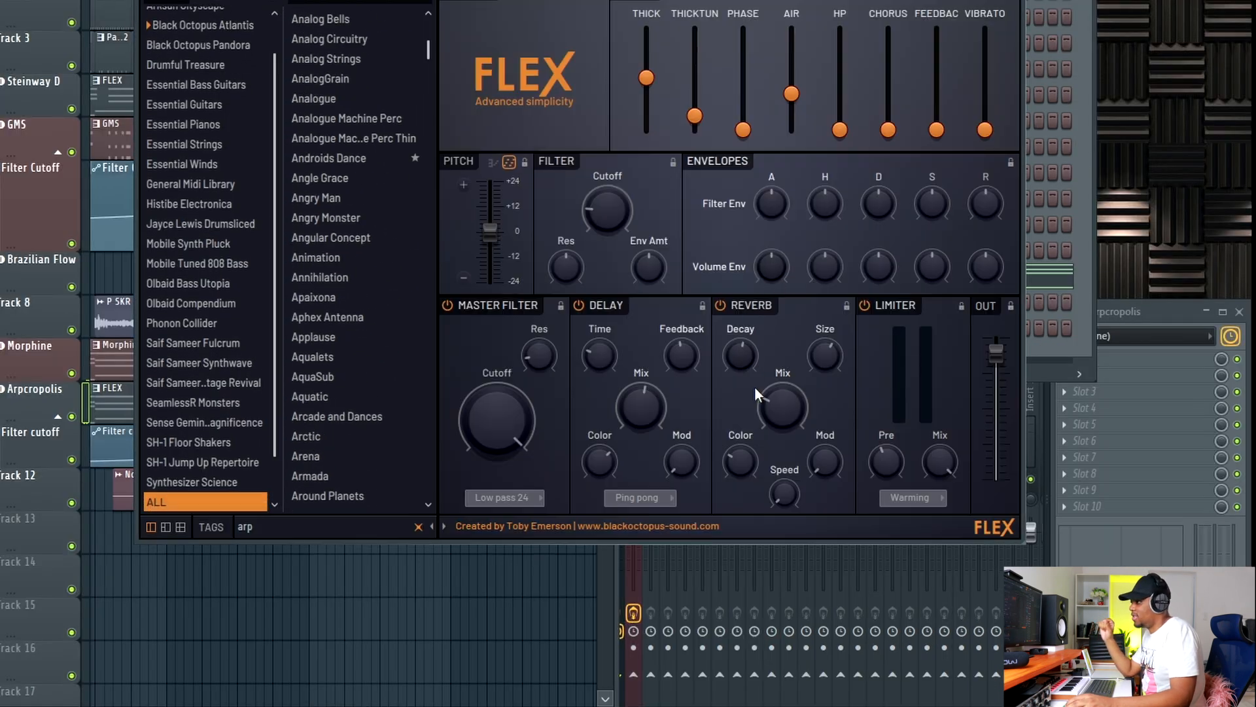
right_click(973, 484)
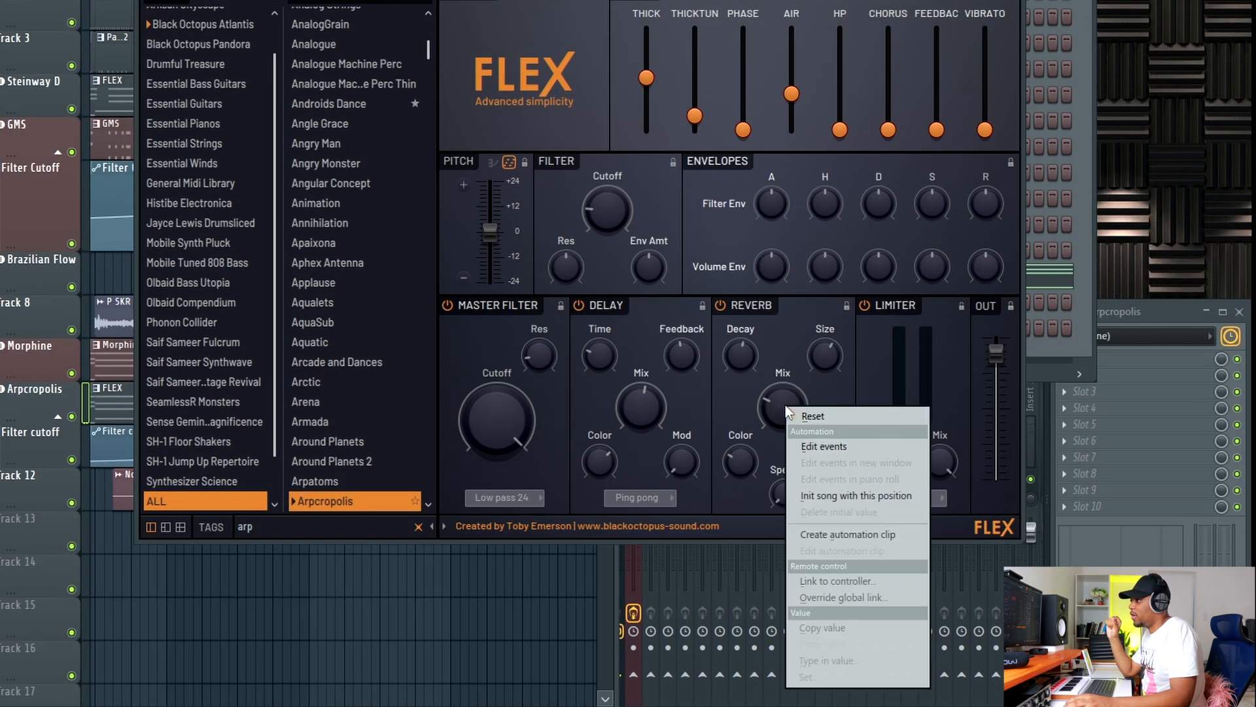
left_click(862, 532)
left_click(1160, 124)
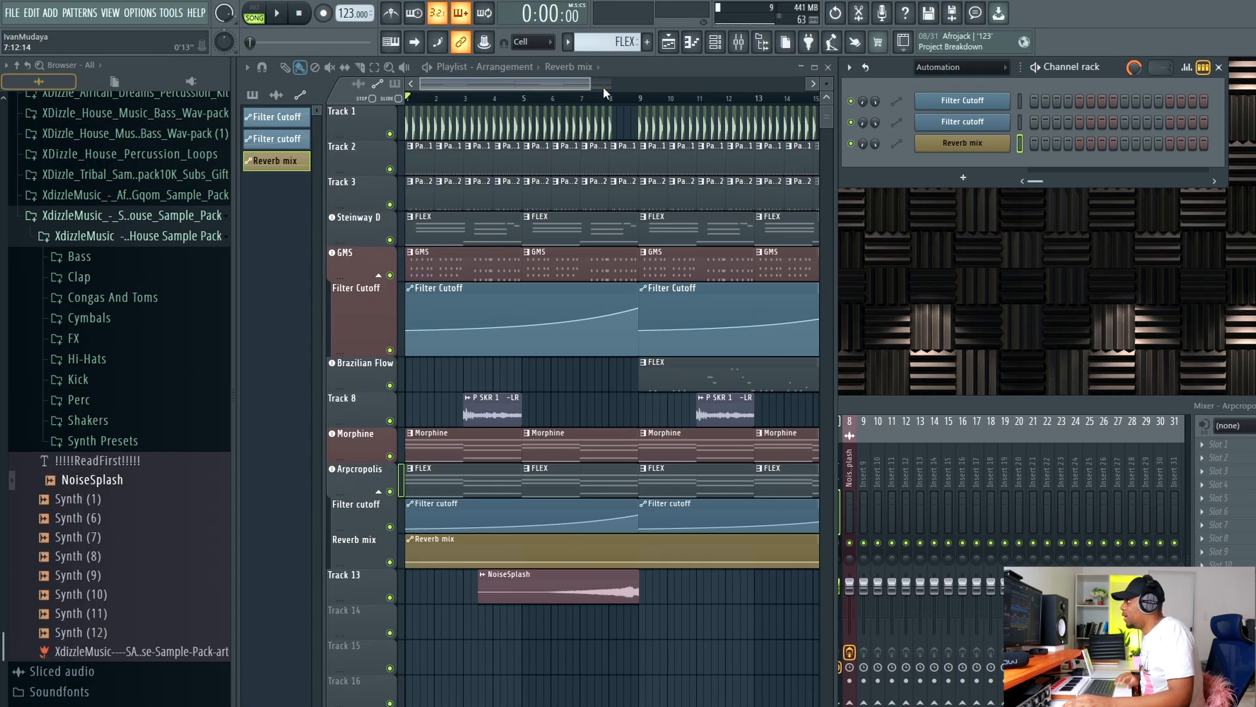
Shape the Reverb mix automation to curve up to a peak at bar 9 and fall back by bar 17, and play the arrangement
scroll(603, 98, "down", 2)
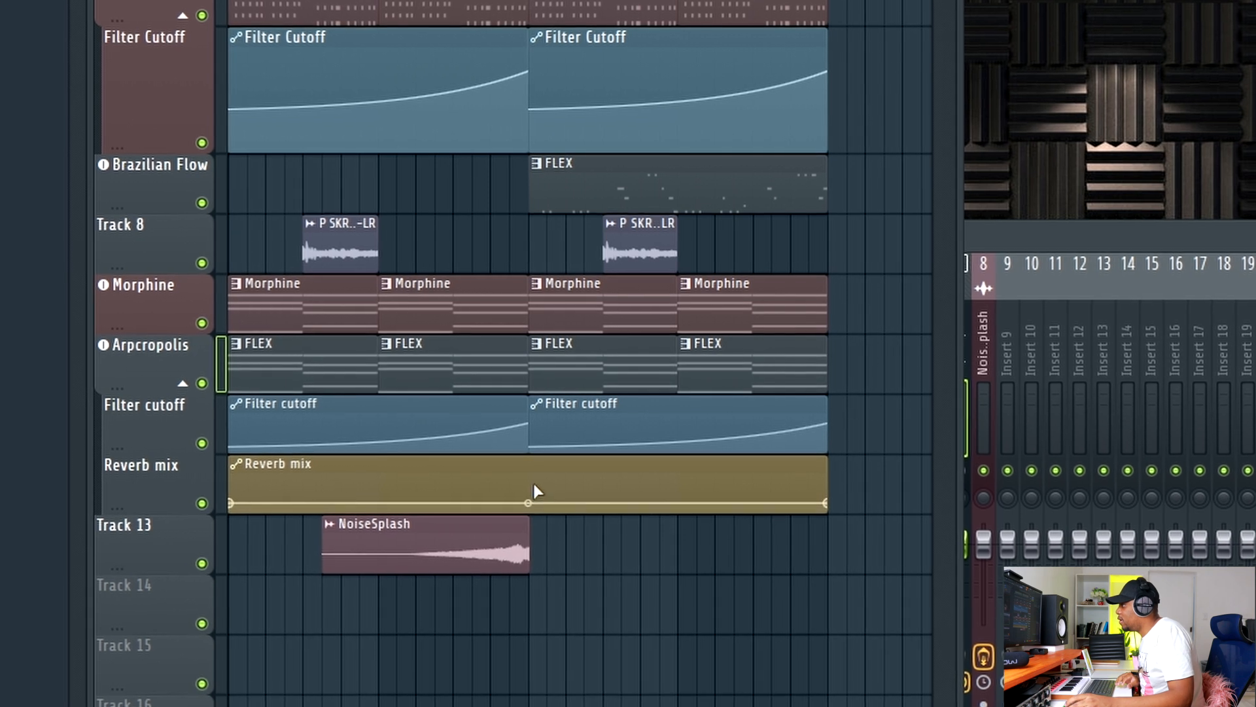
left_click_drag(529, 502, 530, 483)
left_click_drag(375, 499, 374, 502)
left_click_drag(678, 497, 678, 503)
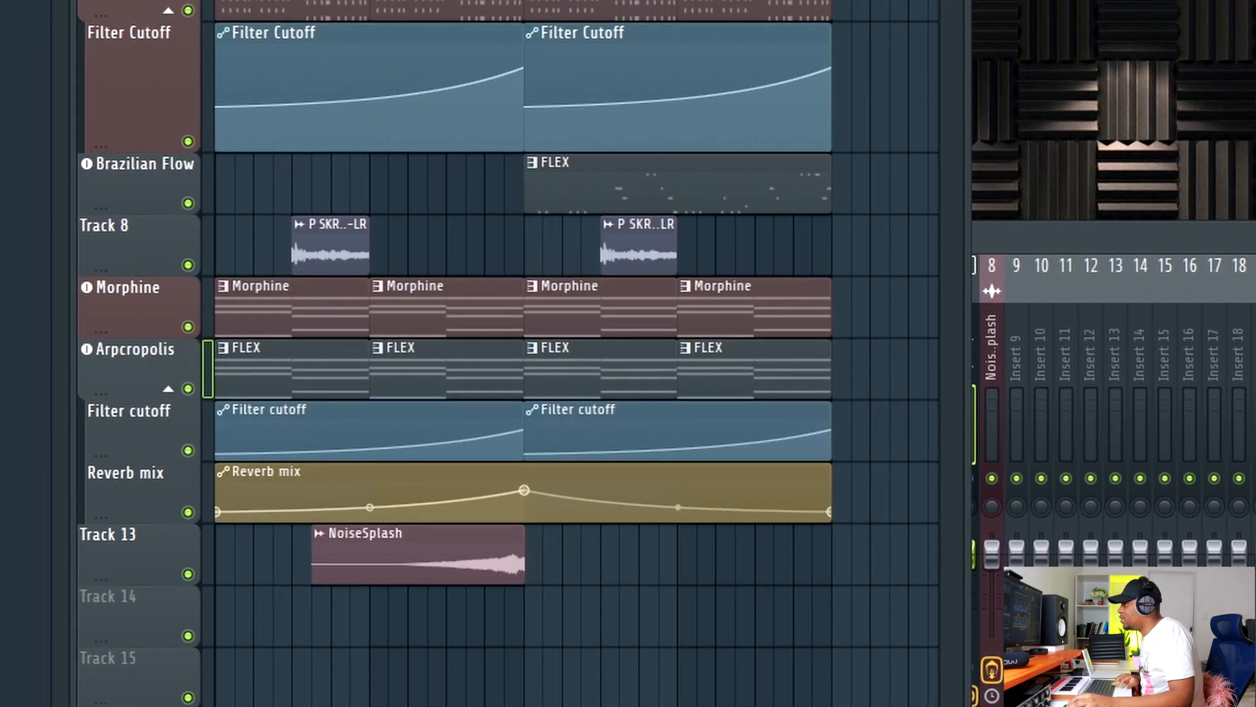
key("space")
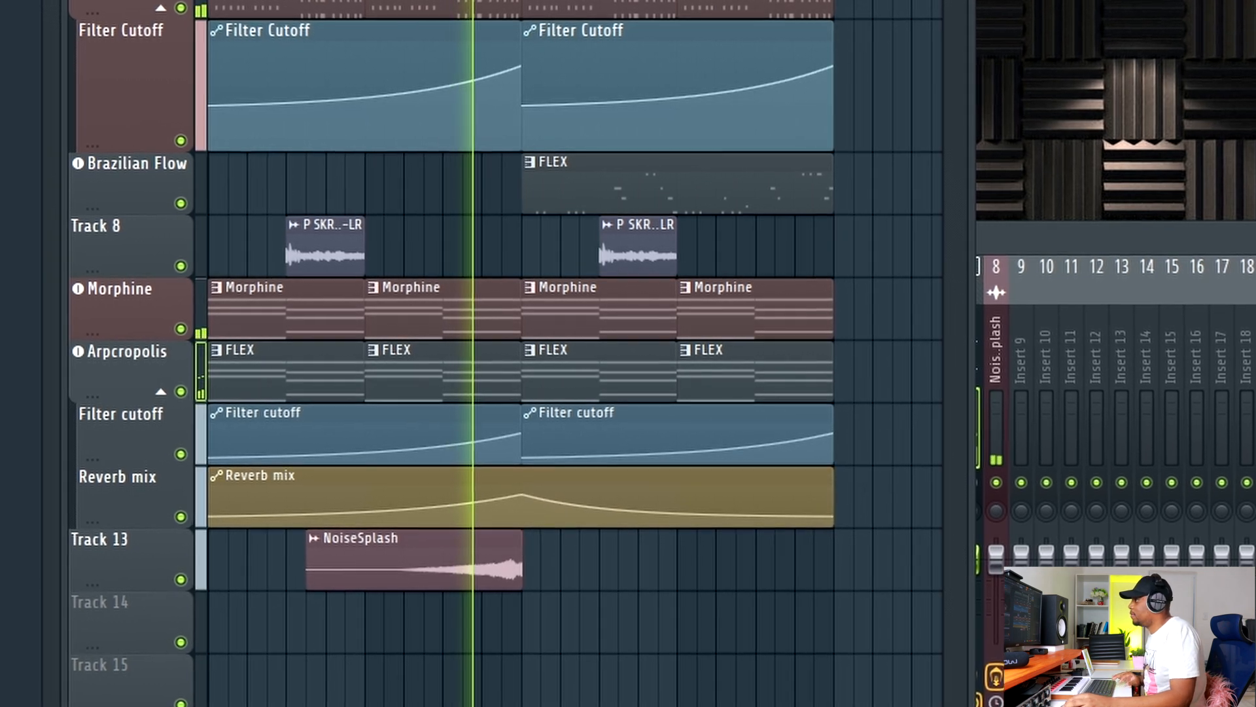